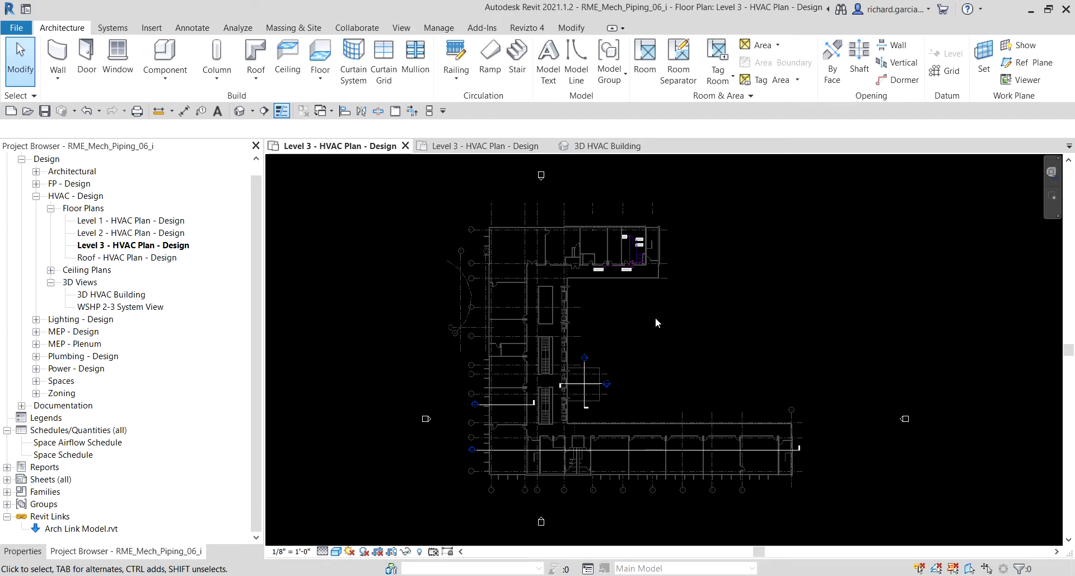
# Place a pipe color fill legend in the empty area beside the upper wing of the Level 3 HVAC plan.
pyautogui.scroll(3, 651, 317)
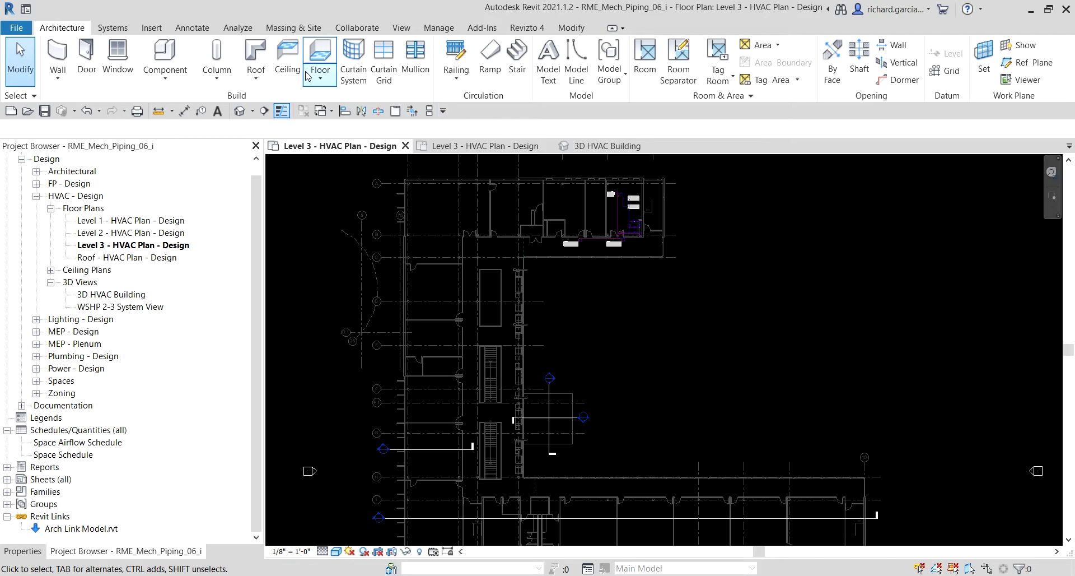
pyautogui.click(237, 29)
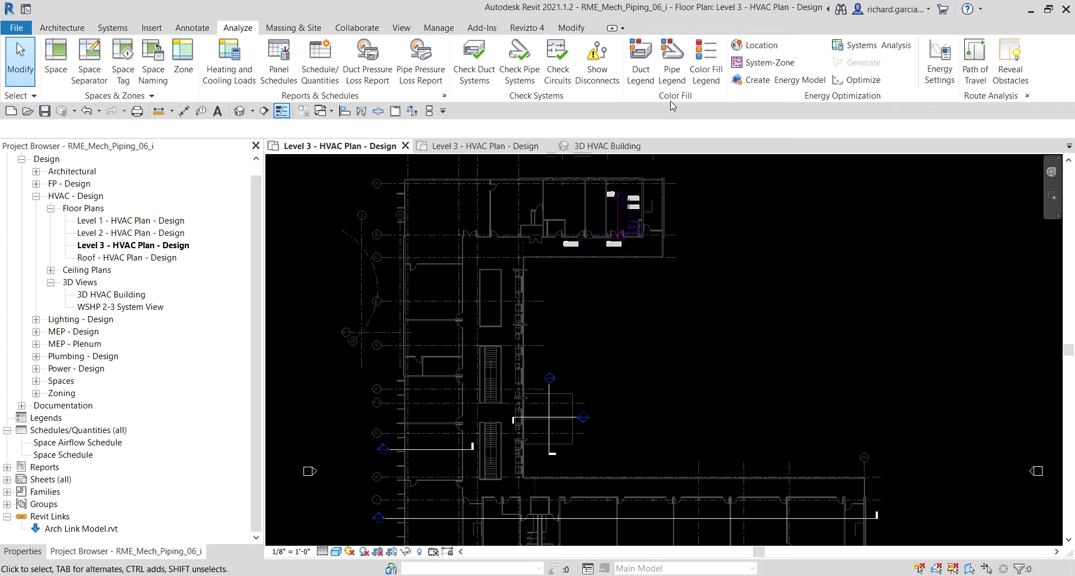
pyautogui.click(674, 67)
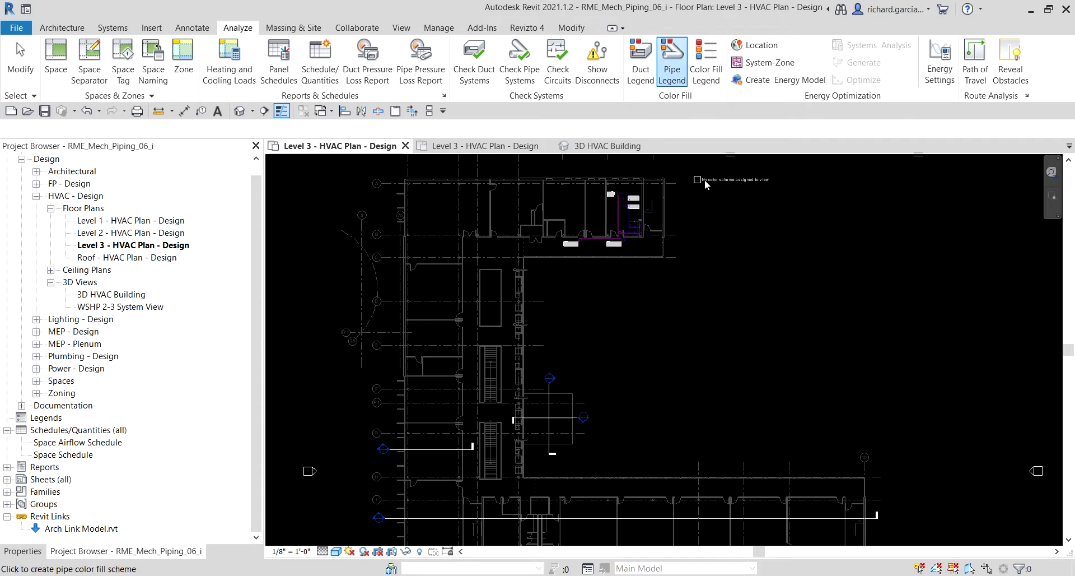
pyautogui.click(706, 184)
pyautogui.scroll(4, 701, 180)
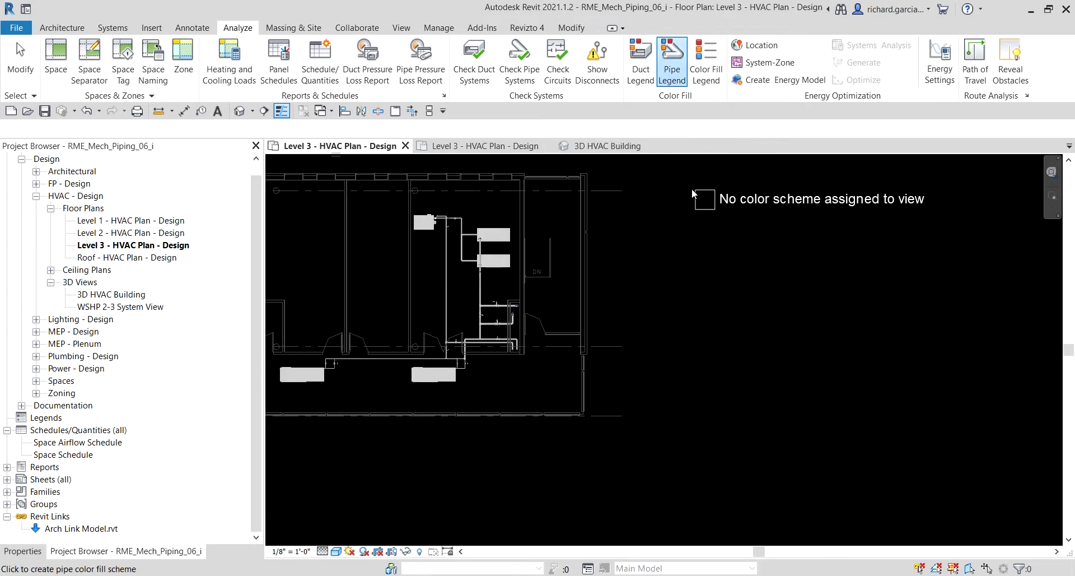
pyautogui.click(684, 175)
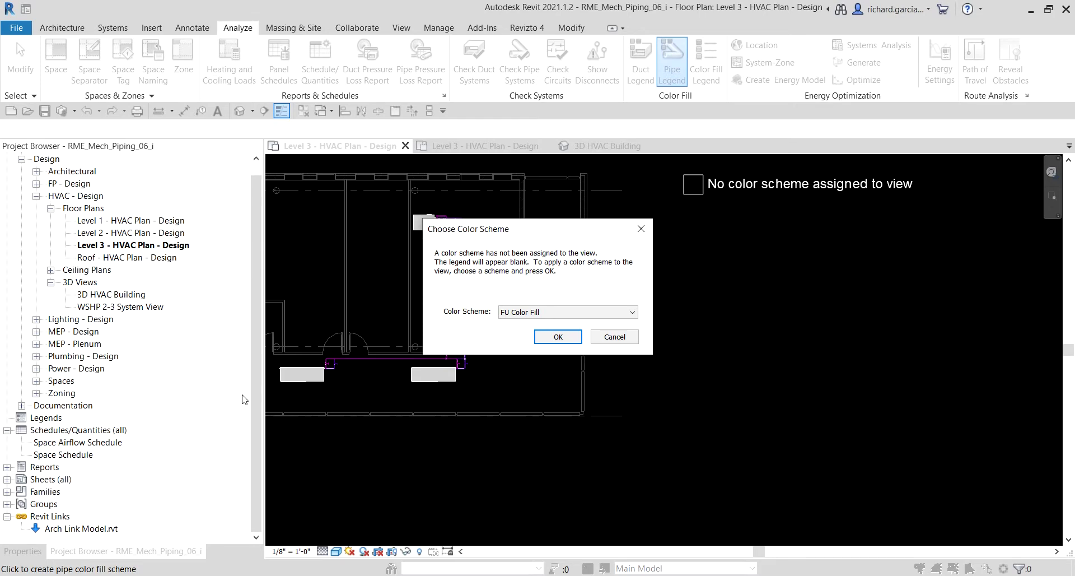
# Assign the Pipe Color Fill - Flow color scheme to the view.
pyautogui.click(509, 312)
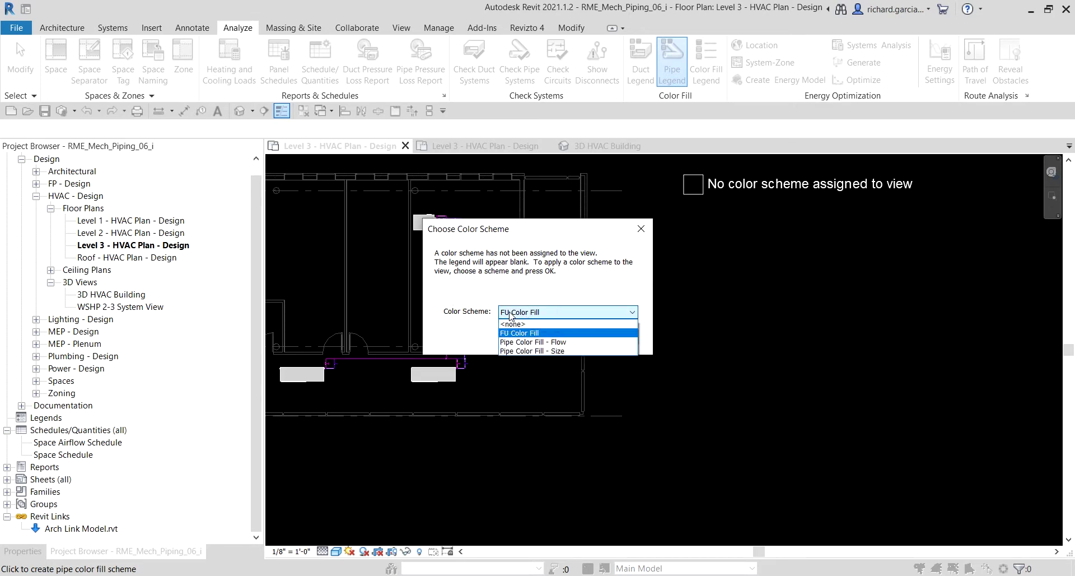
pyautogui.click(525, 343)
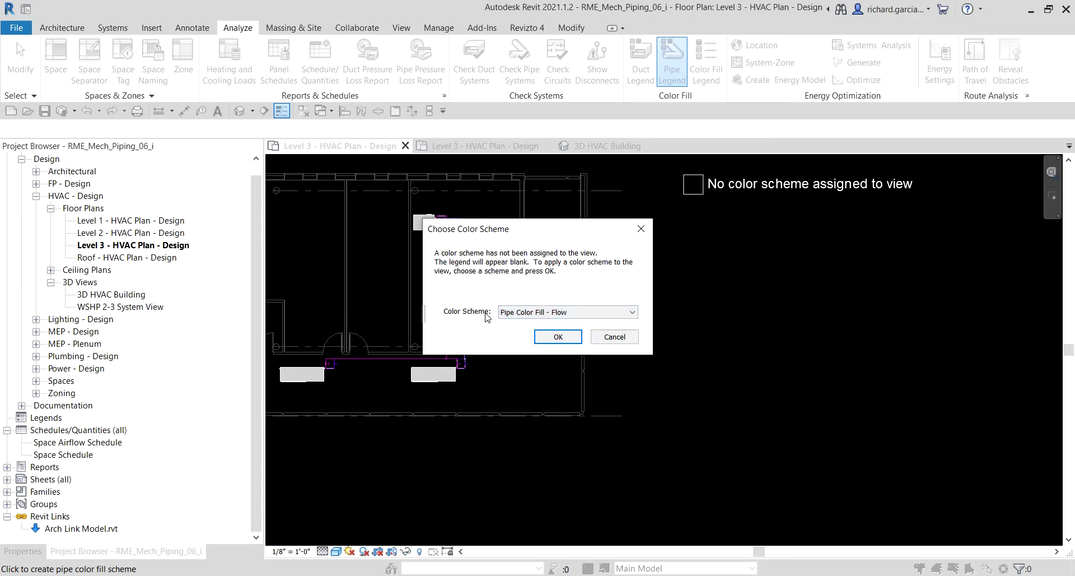
pyautogui.click(556, 345)
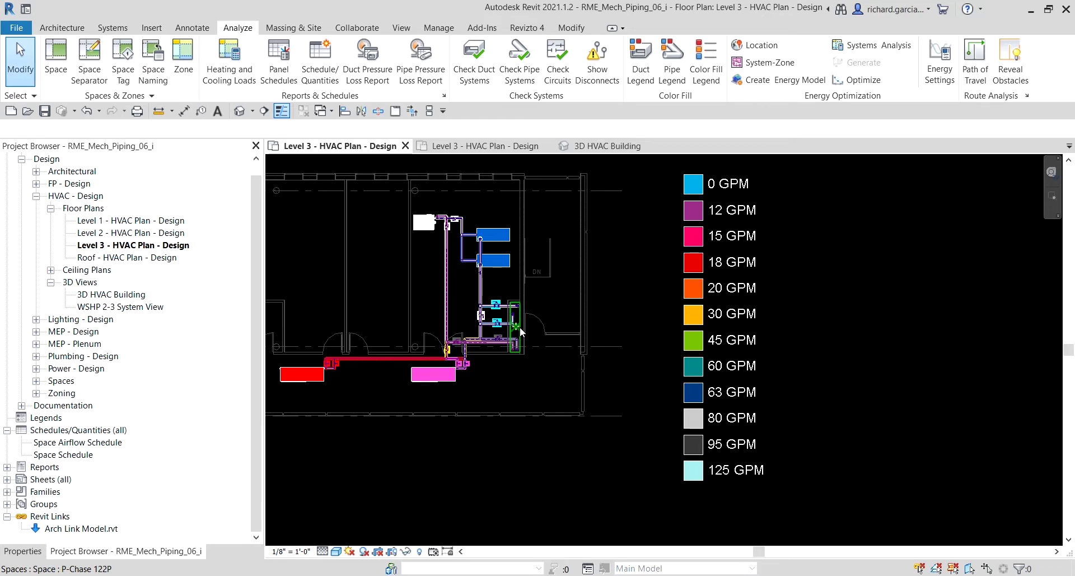
# Edit the pipe legend's color scheme to Pipe Color Fill - Size and clear the selection.
pyautogui.scroll(-2, 529, 325)
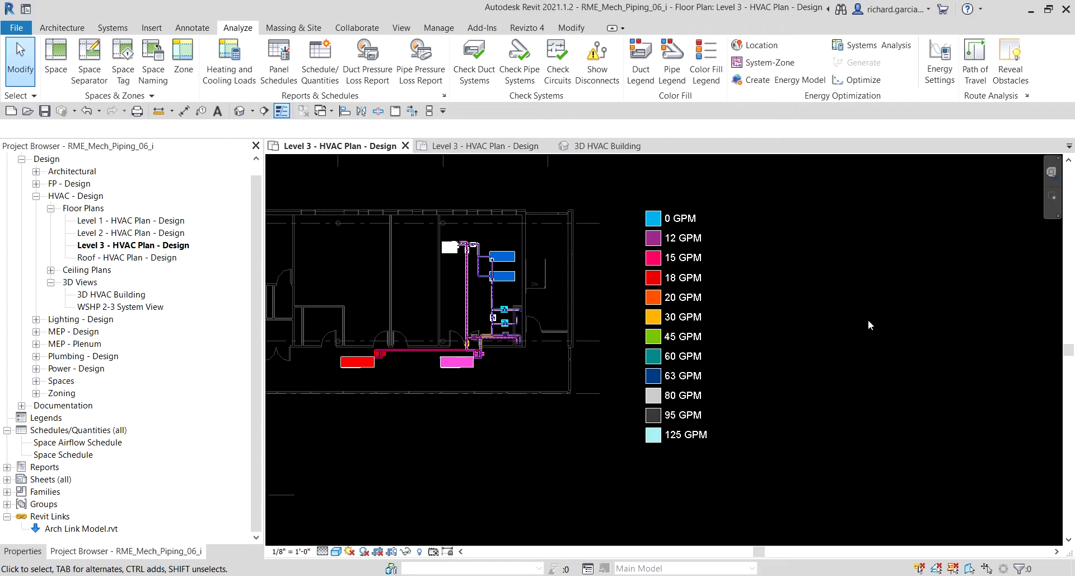
pyautogui.scroll(3, 629, 300)
pyautogui.moveTo(541, 297); pyautogui.dragTo(629, 312, button='middle')
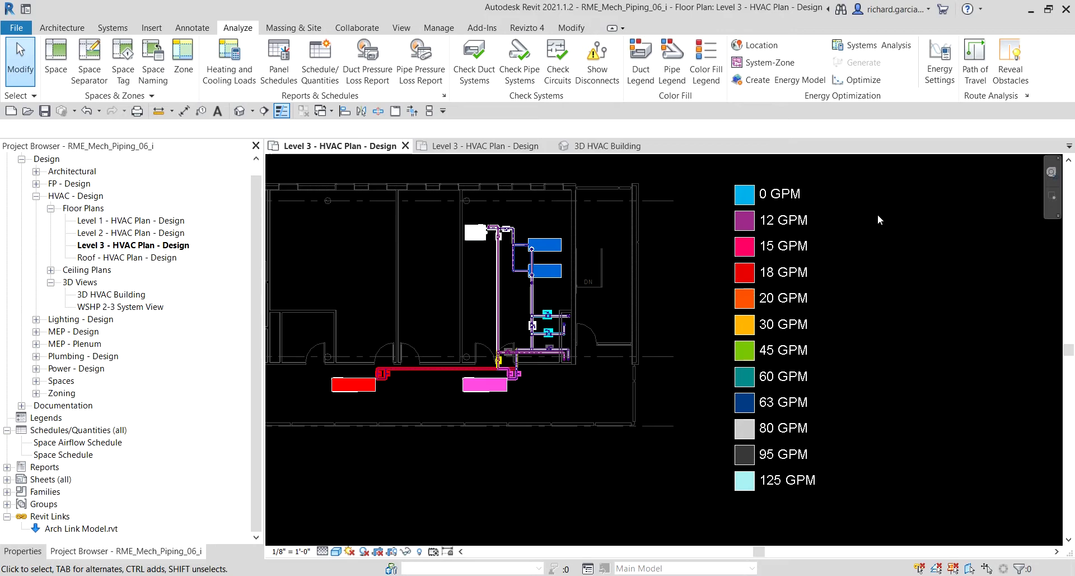
pyautogui.click(787, 221)
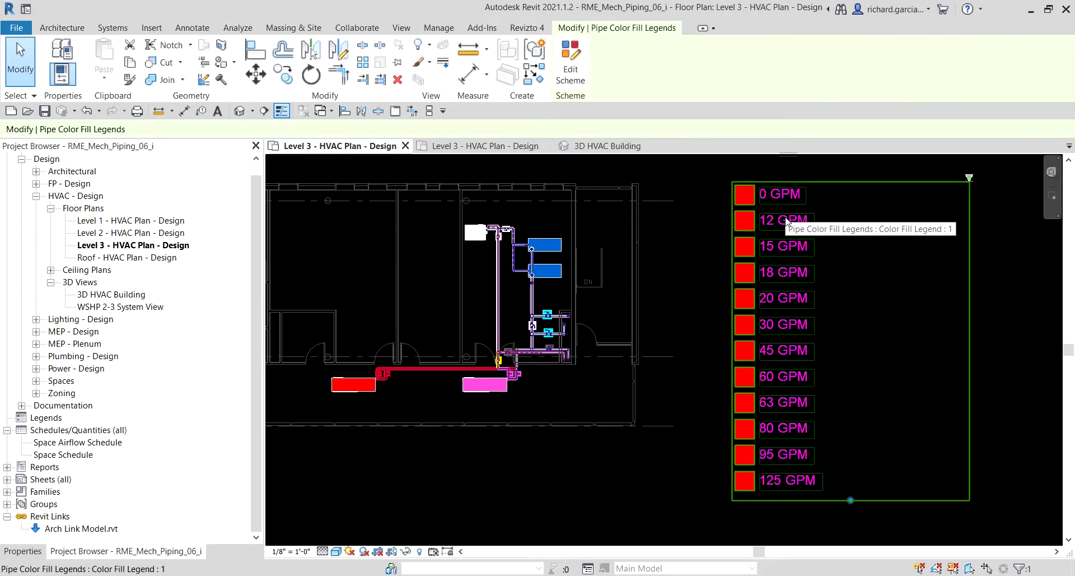
pyautogui.click(596, 32)
pyautogui.click(570, 74)
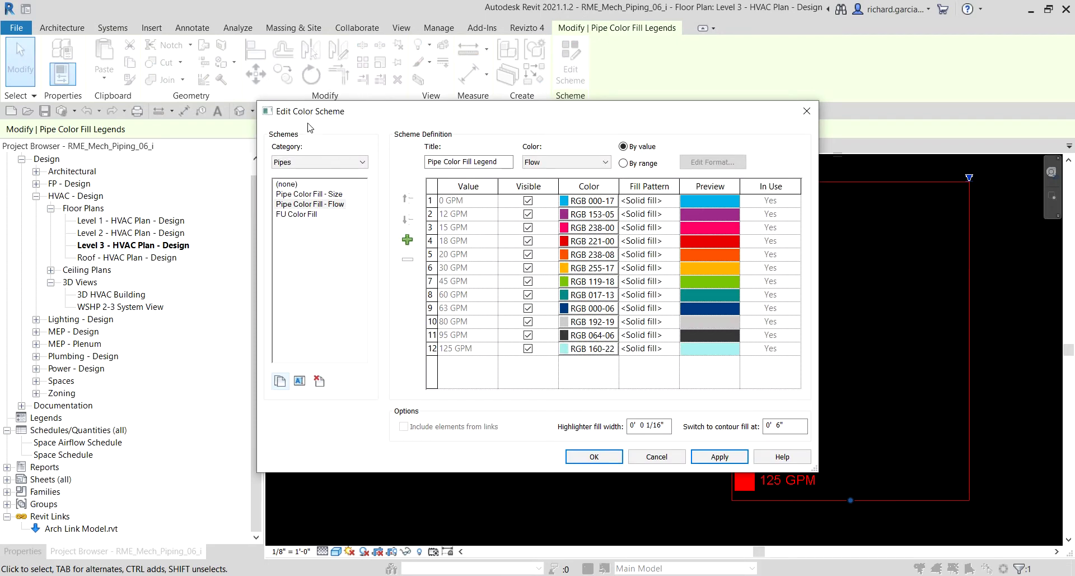
pyautogui.click(305, 195)
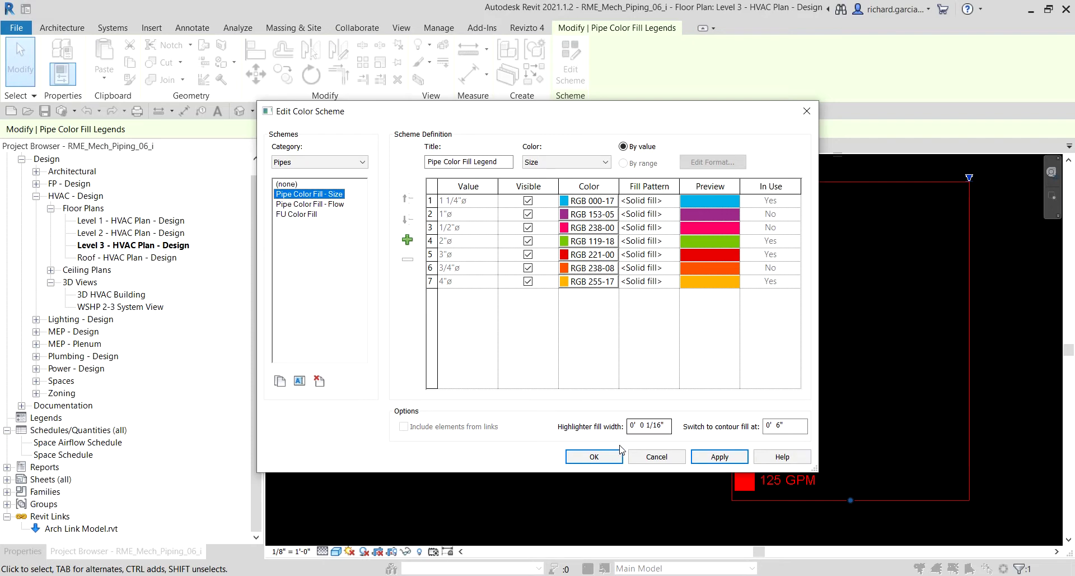
pyautogui.click(604, 459)
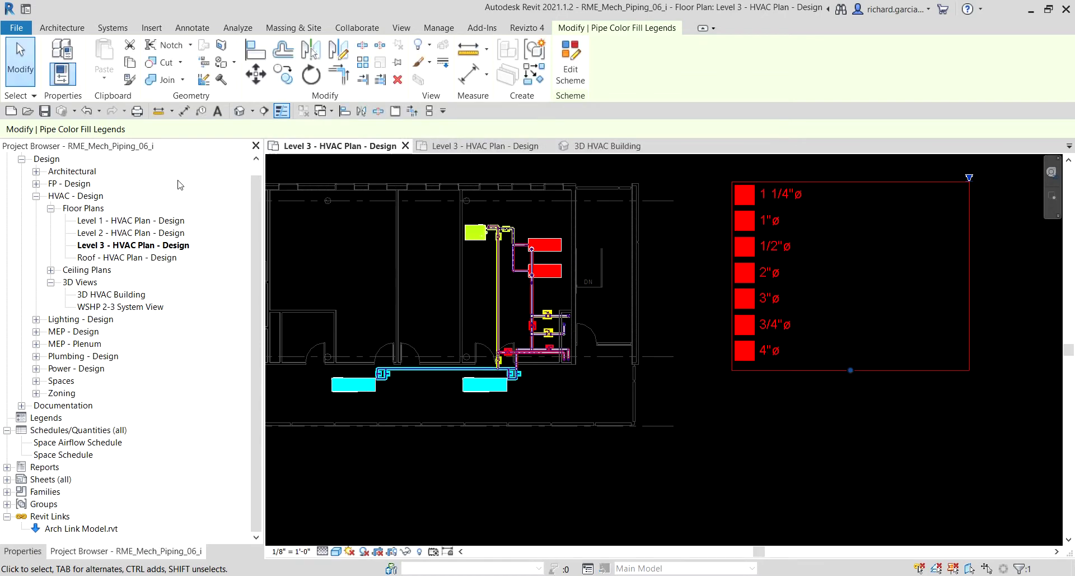
pyautogui.click(20, 59)
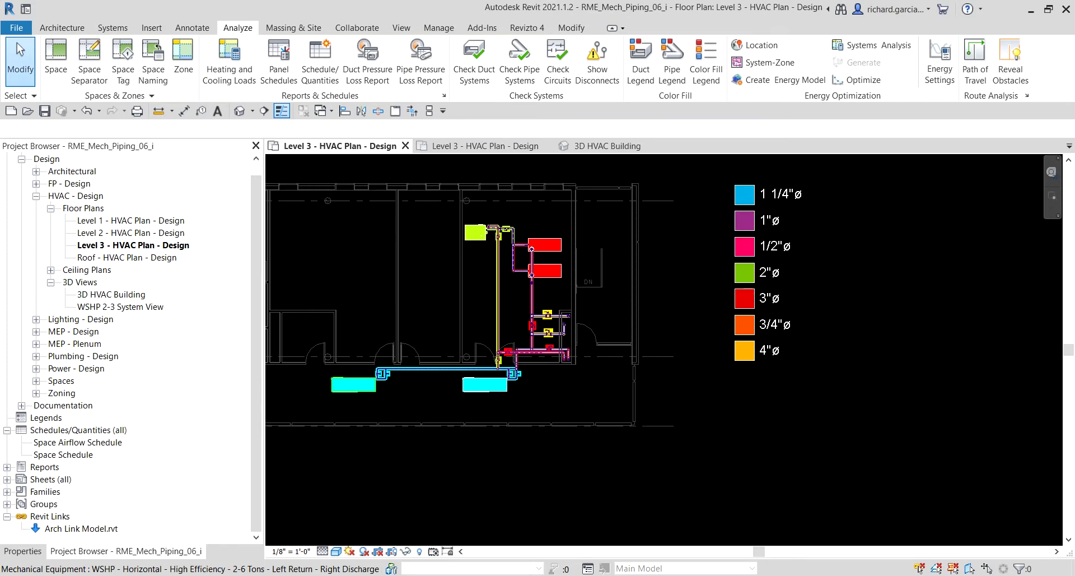
# Examine the size-based color fill on the pipe mains, valves and equipment throughout the upper wing.
pyautogui.scroll(5, 453, 376)
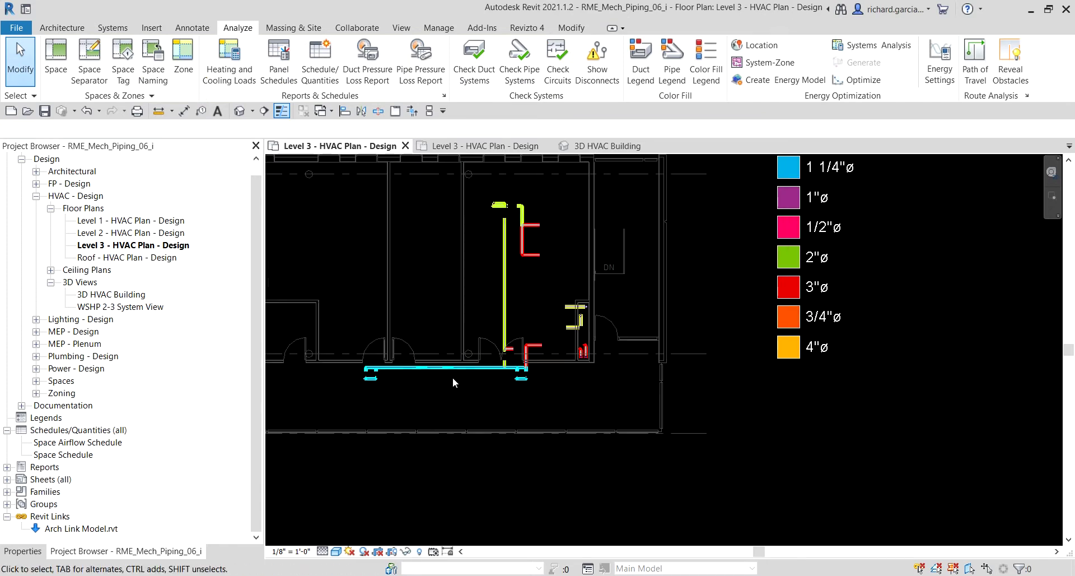
pyautogui.scroll(3, 673, 274)
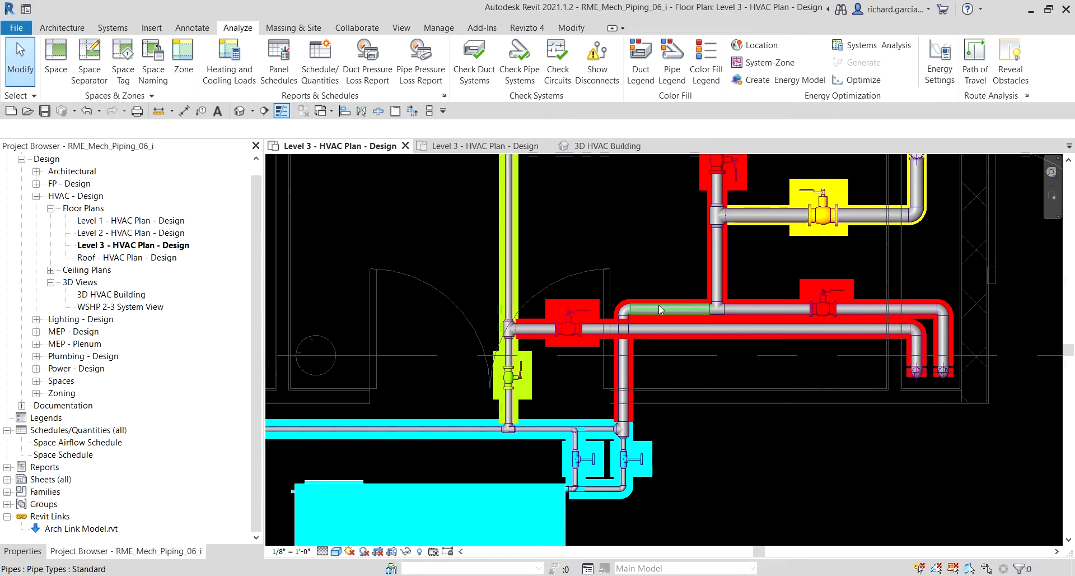
pyautogui.click(281, 111)
pyautogui.click(282, 111)
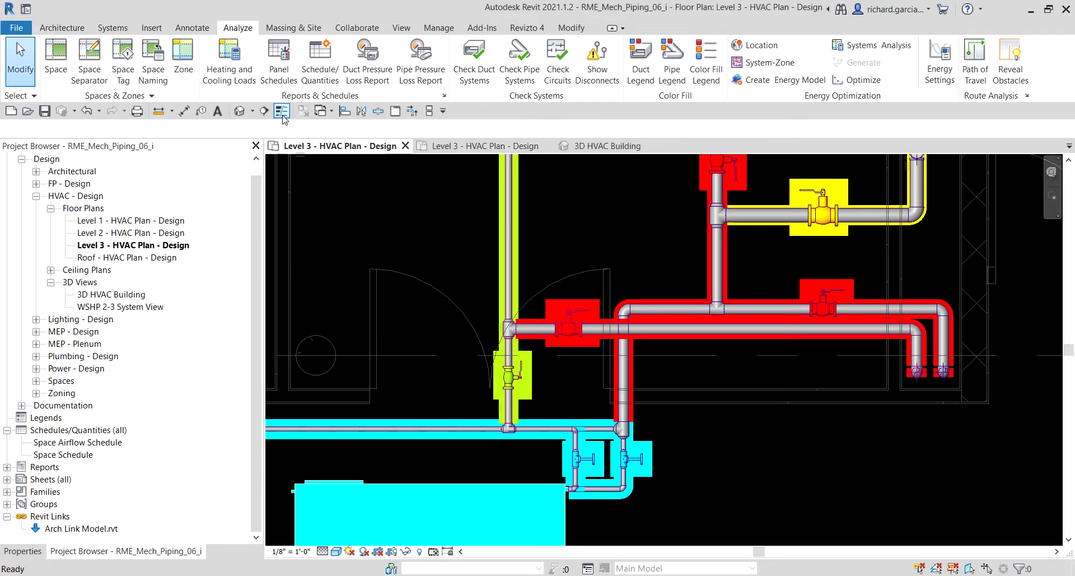
pyautogui.scroll(-3, 691, 322)
pyautogui.scroll(5, 661, 408)
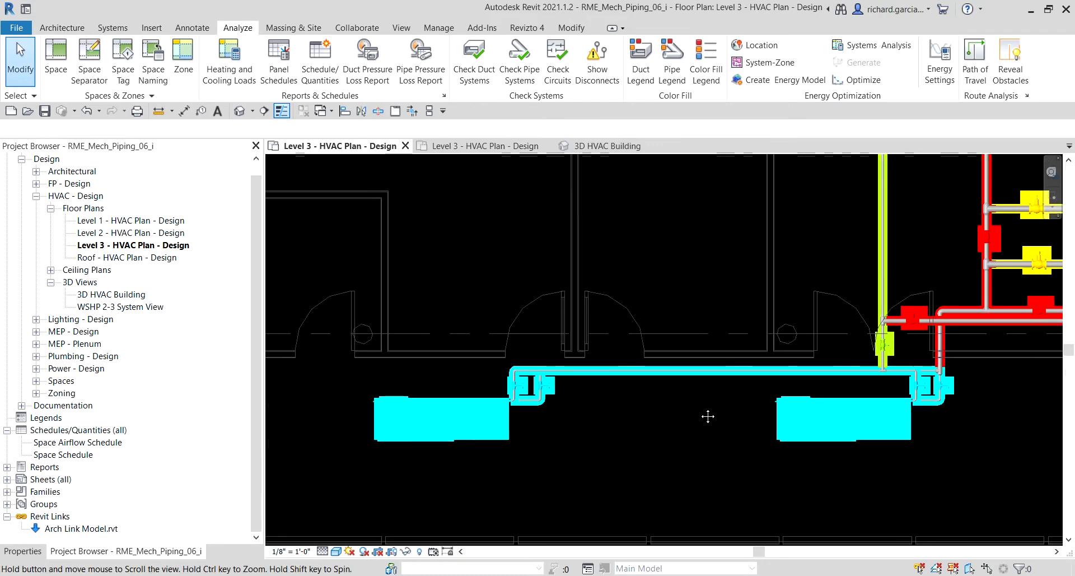
pyautogui.scroll(-4, 623, 291)
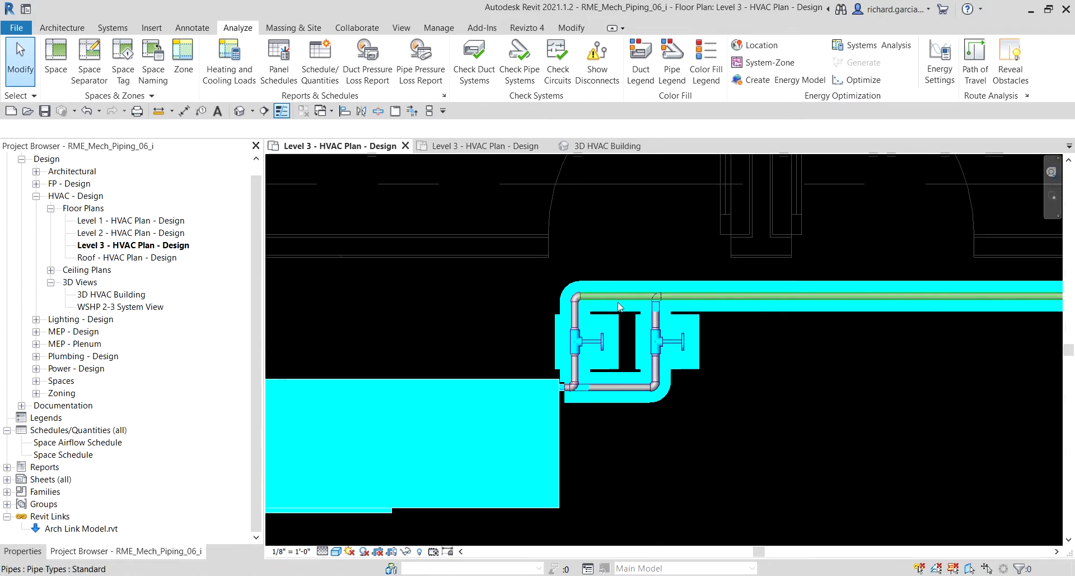
pyautogui.moveTo(805, 334); pyautogui.dragTo(555, 416, button='middle')
pyautogui.scroll(-2, 616, 274)
pyautogui.scroll(-1, 556, 415)
pyautogui.scroll(6, 525, 268)
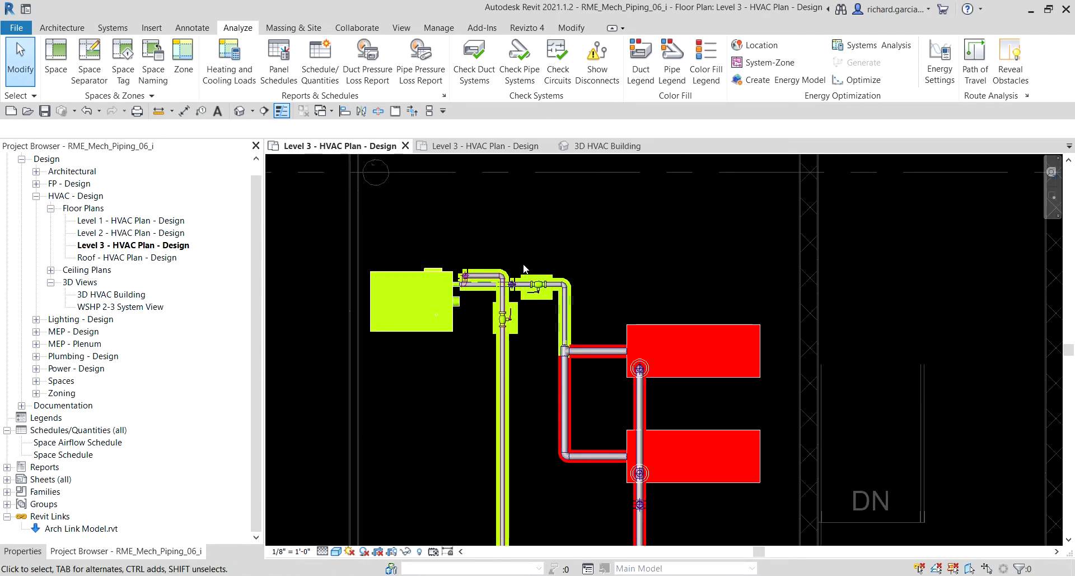
pyautogui.scroll(3, 525, 268)
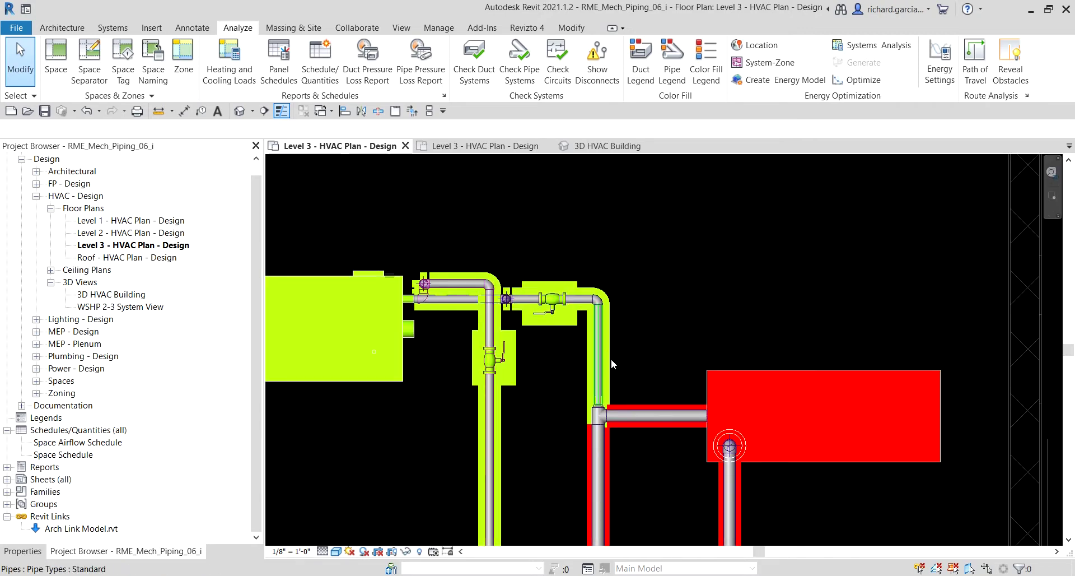
pyautogui.scroll(3, 610, 361)
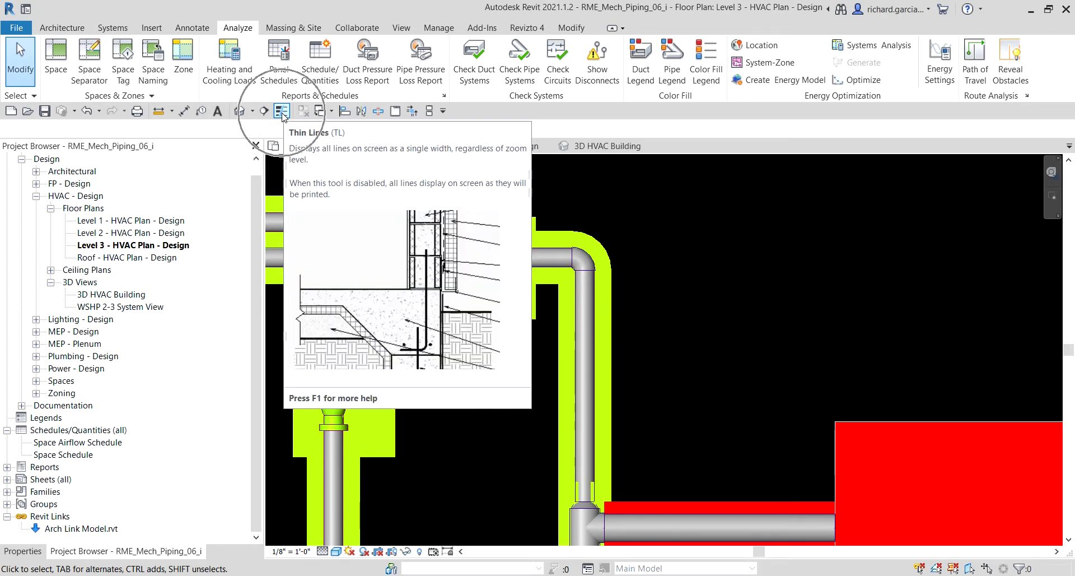
# Turn Thin Lines off to check the color-filled pipes at printed line weights, and turn it back on.
pyautogui.click(282, 112)
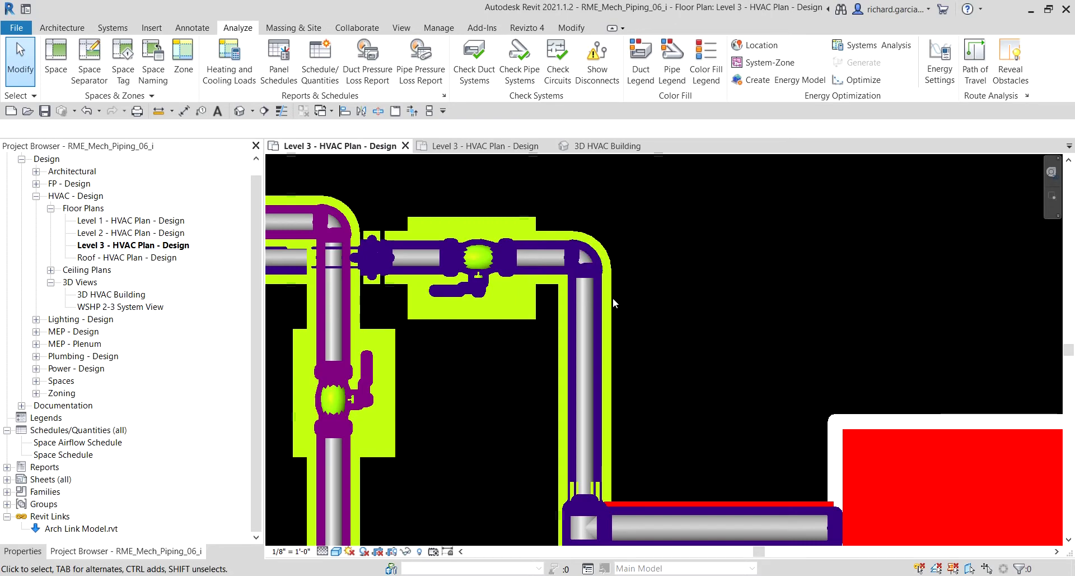
pyautogui.scroll(-3, 616, 280)
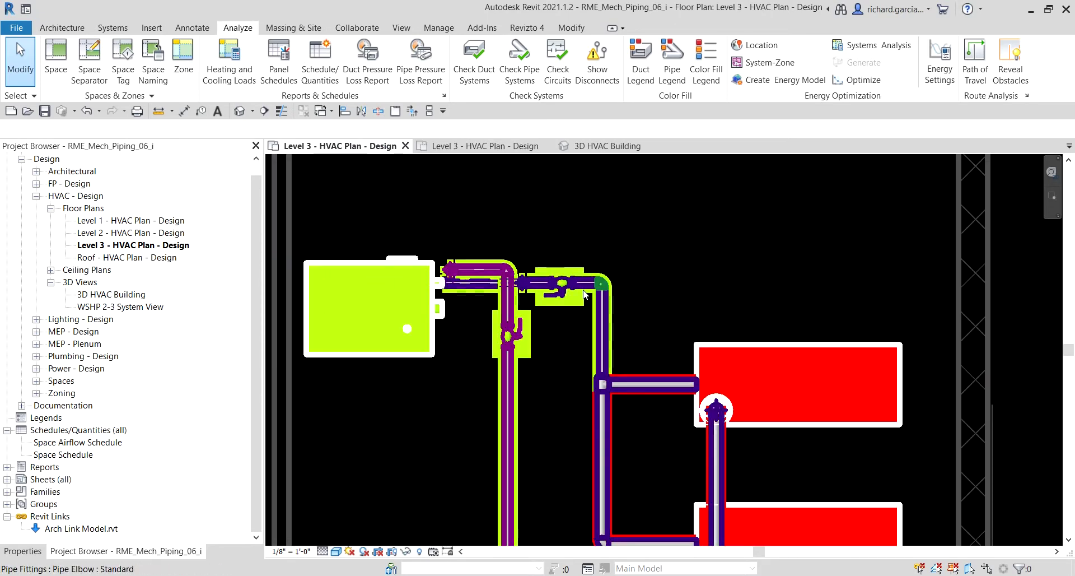
pyautogui.scroll(2, 552, 280)
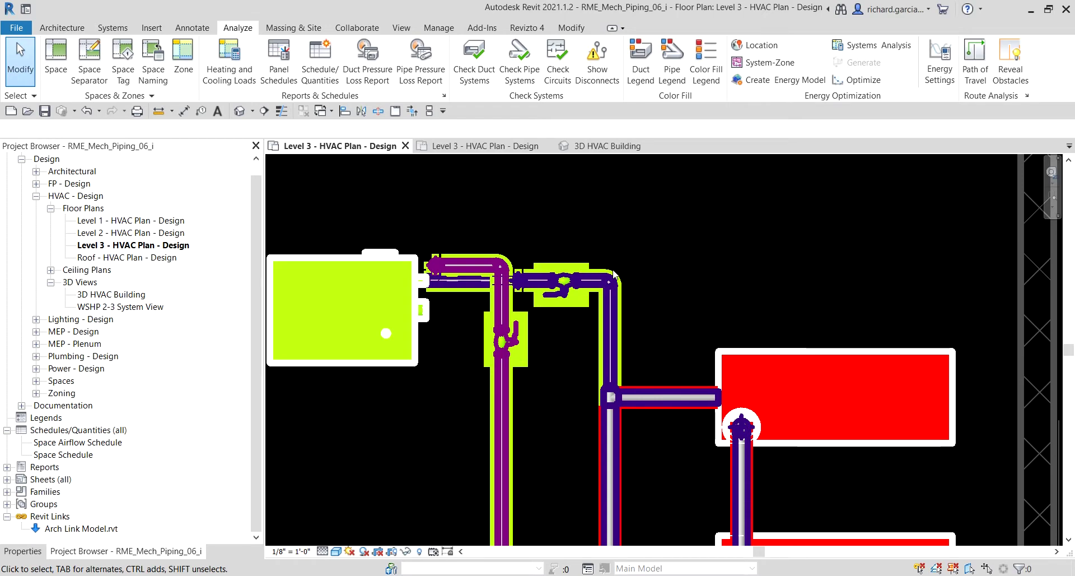
pyautogui.click(283, 111)
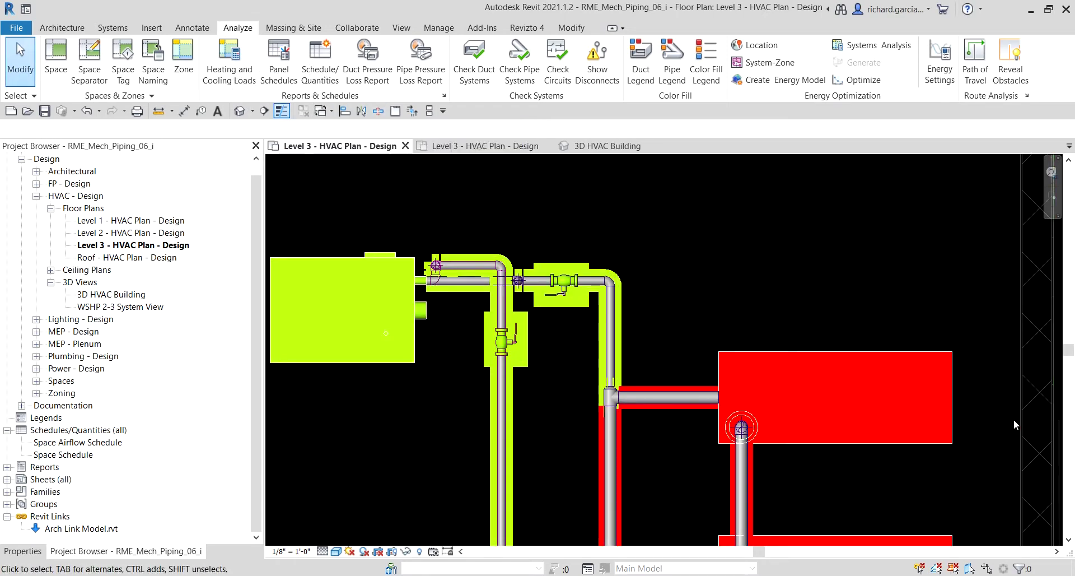
# Select the connected pipe branch serving the two red-filled units, extended through the network up to a piece of equipment.
pyautogui.scroll(-5, 762, 290)
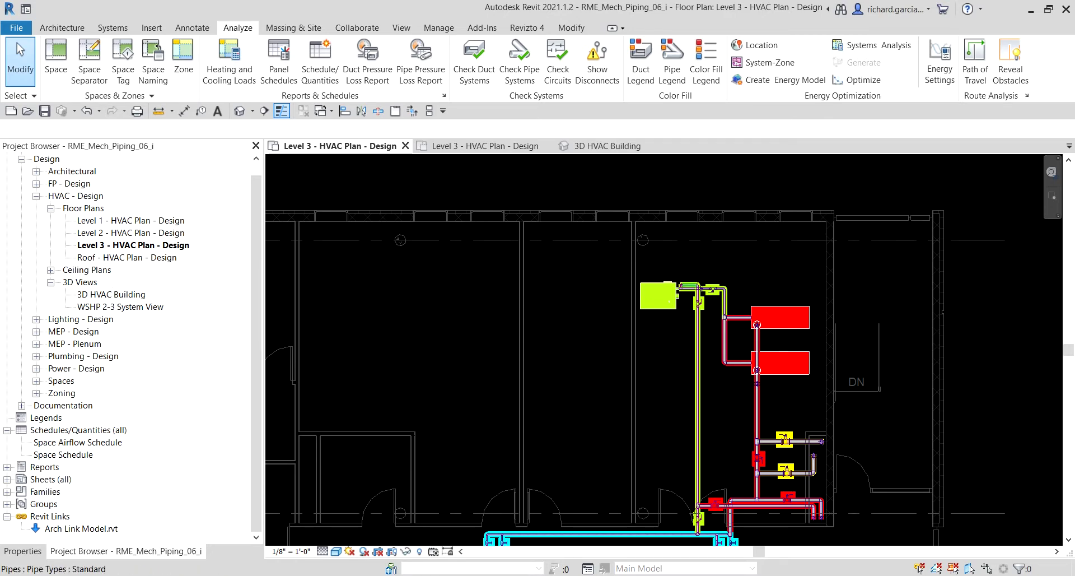
pyautogui.scroll(-3, 660, 337)
pyautogui.moveTo(660, 337); pyautogui.dragTo(617, 348, button='middle')
pyautogui.scroll(5, 592, 346)
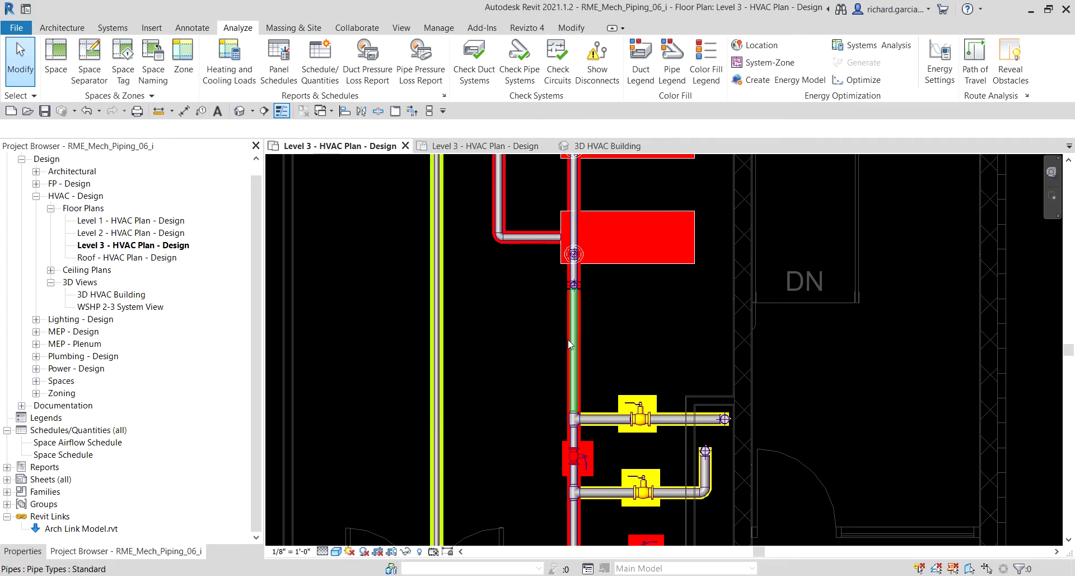
pyautogui.scroll(-2, 498, 359)
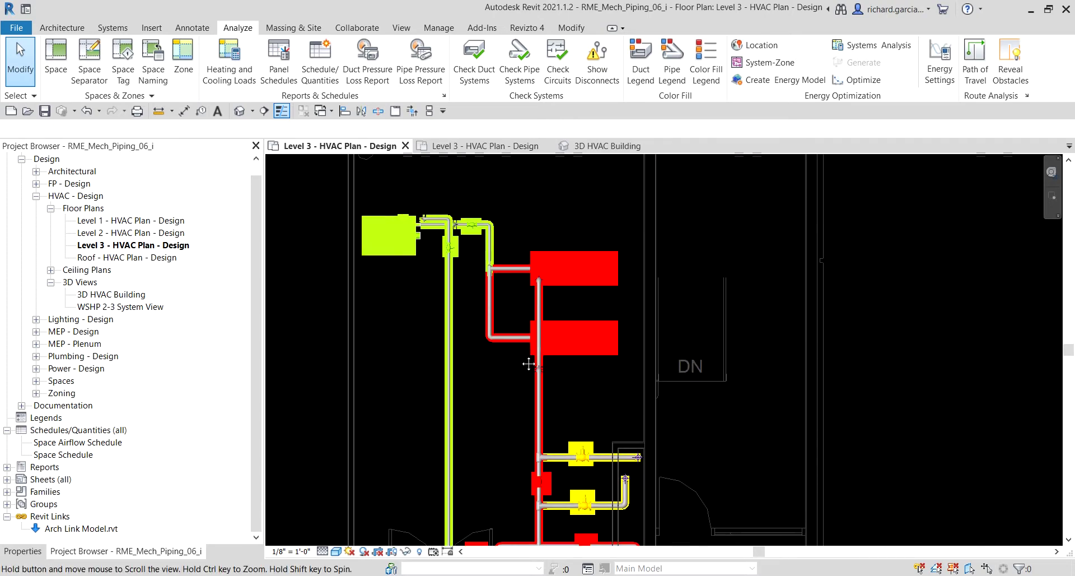
pyautogui.scroll(3, 509, 300)
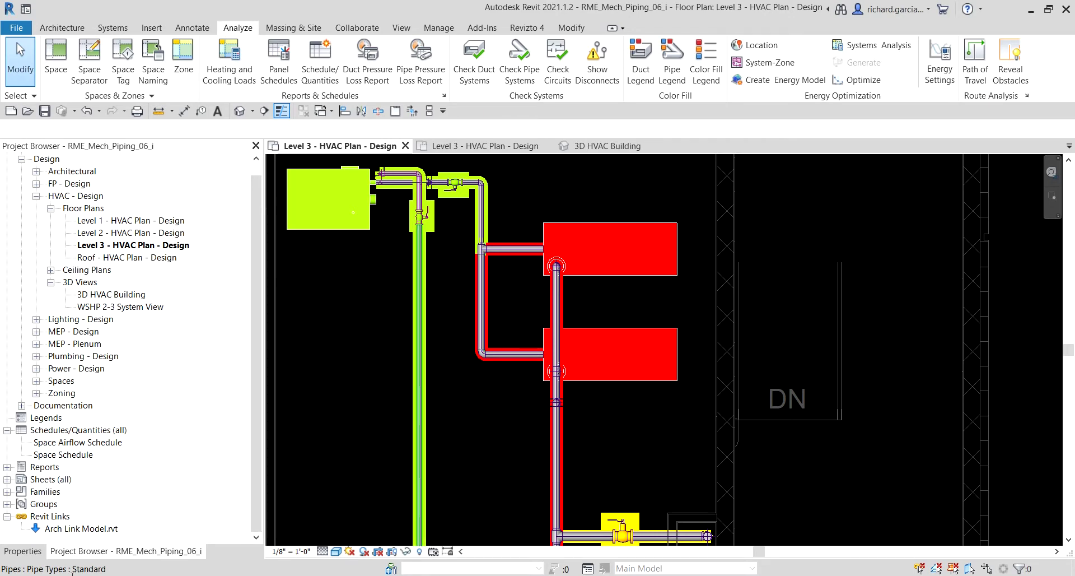
pyautogui.click(72, 569)
pyautogui.click(60, 570)
pyautogui.press('Tab')
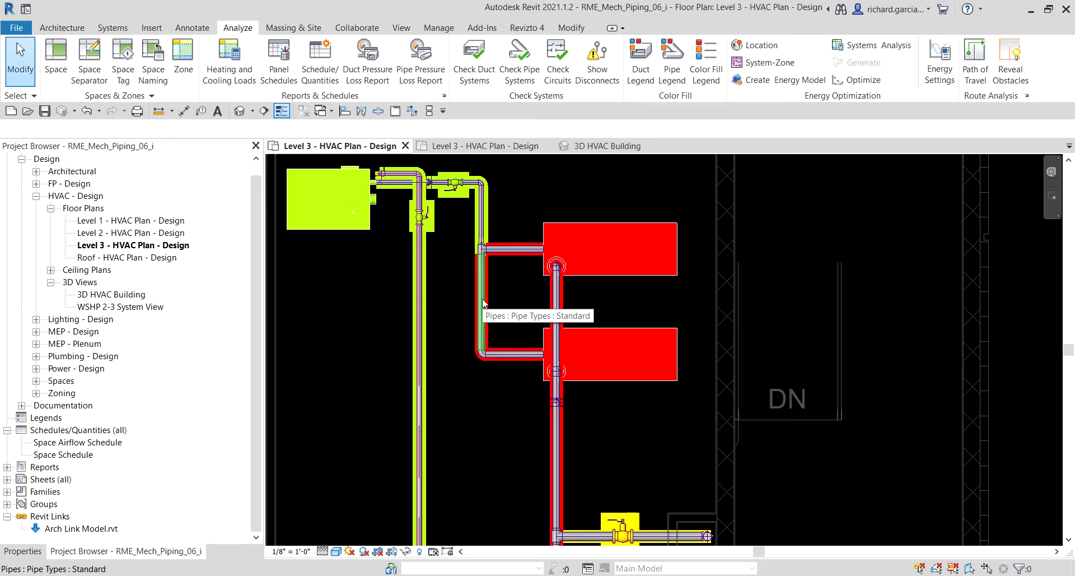
pyautogui.press('Tab')
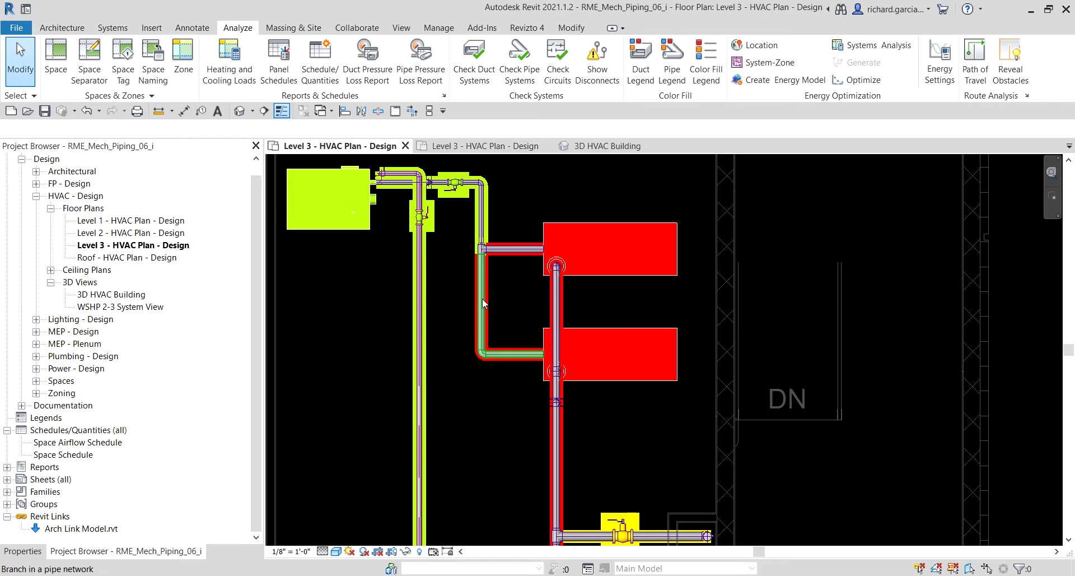
pyautogui.press('Tab')
pyautogui.press('Tab')
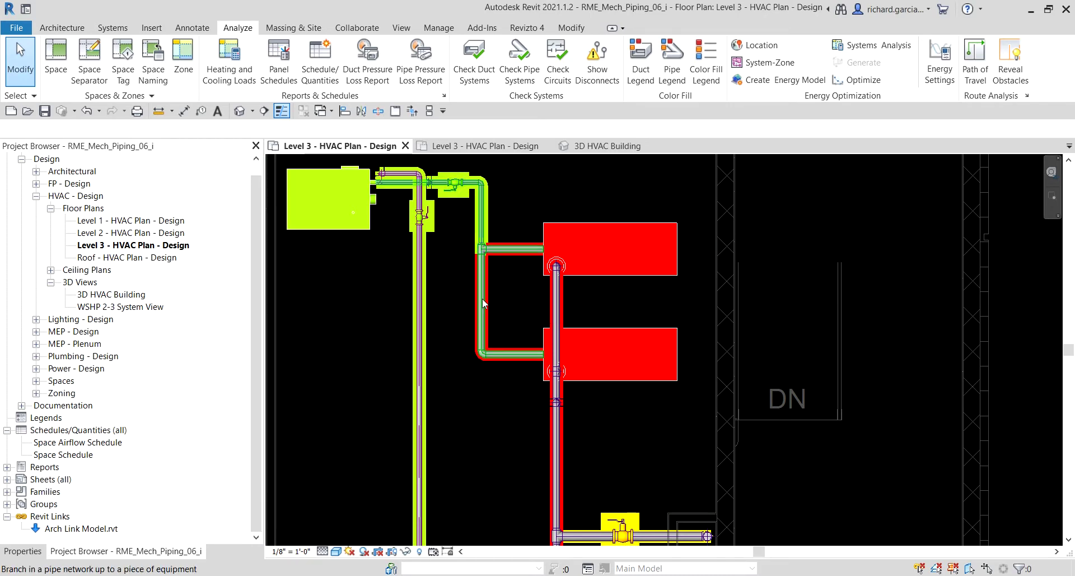
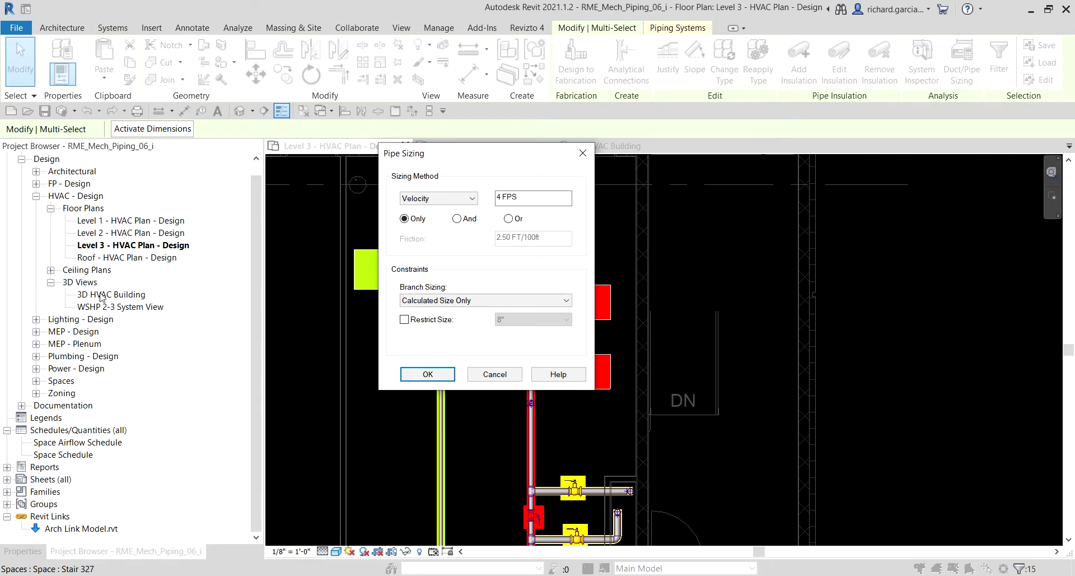
# Set the pipe sizing method to Friction at 2.25 FT/100ft.
pyautogui.click(432, 200)
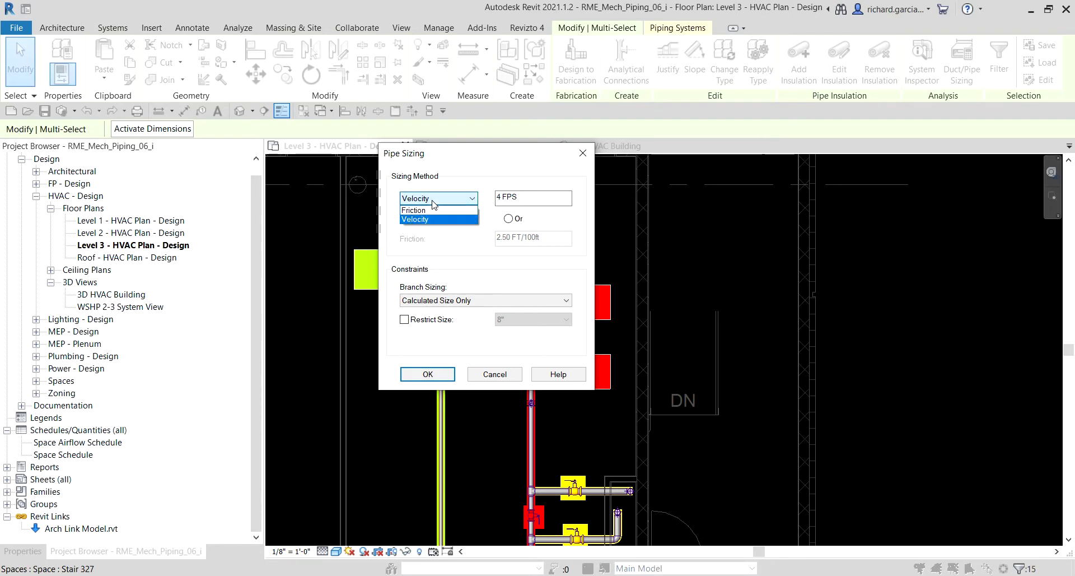
pyautogui.click(431, 211)
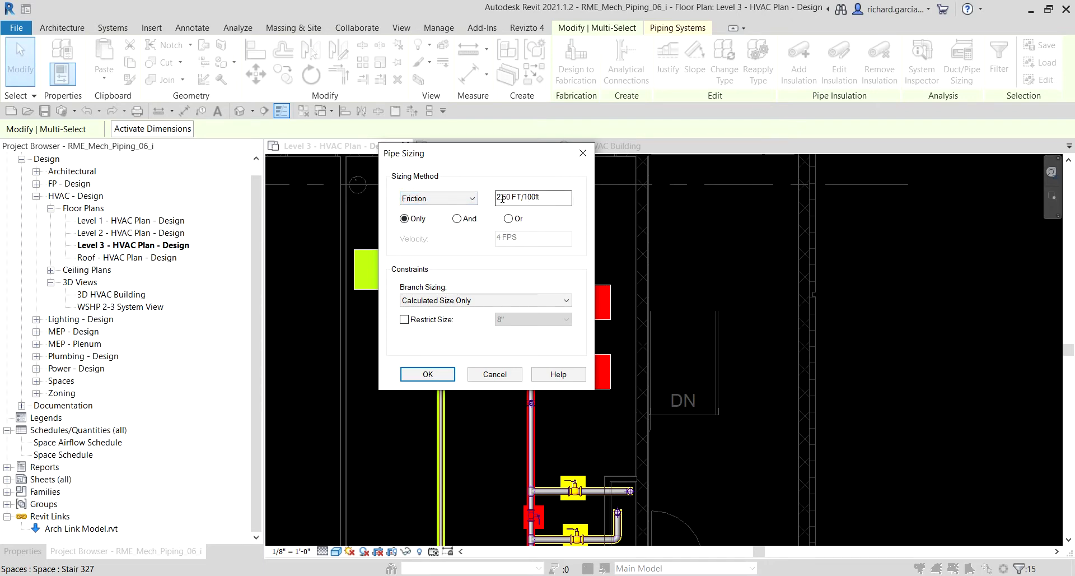
pyautogui.moveTo(505, 197); pyautogui.dragTo(517, 197)
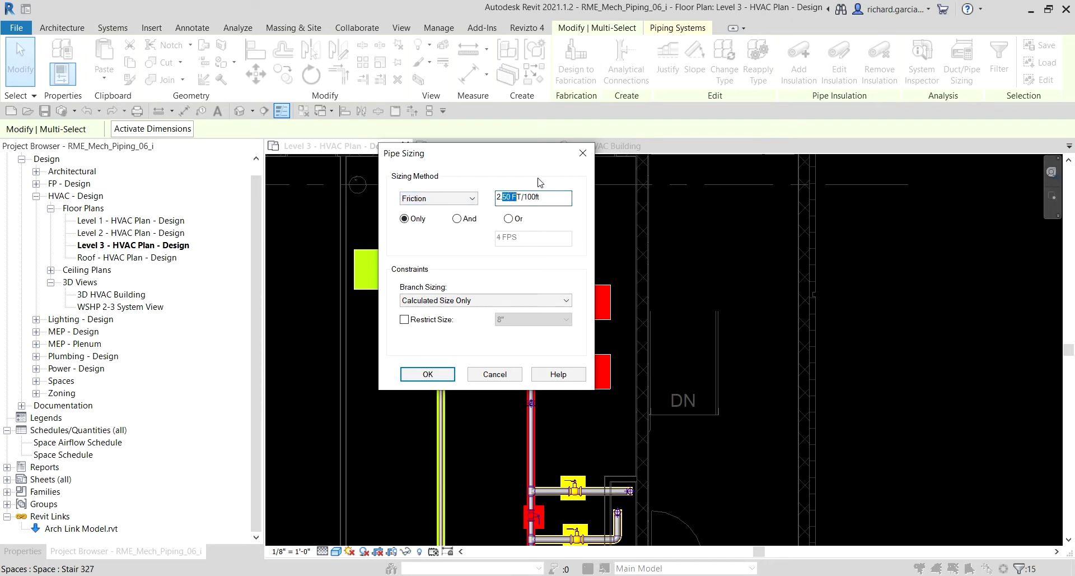
pyautogui.press('Left')
pyautogui.press('Delete')
pyautogui.press('Delete')
pyautogui.write('525')
pyautogui.press('BackSpace')
pyautogui.press('BackSpace')
pyautogui.press('BackSpace')
pyautogui.write('25')
# Combine the friction criterion with velocity using the And option, and set the velocity to 5 FPS.
pyautogui.click(459, 219)
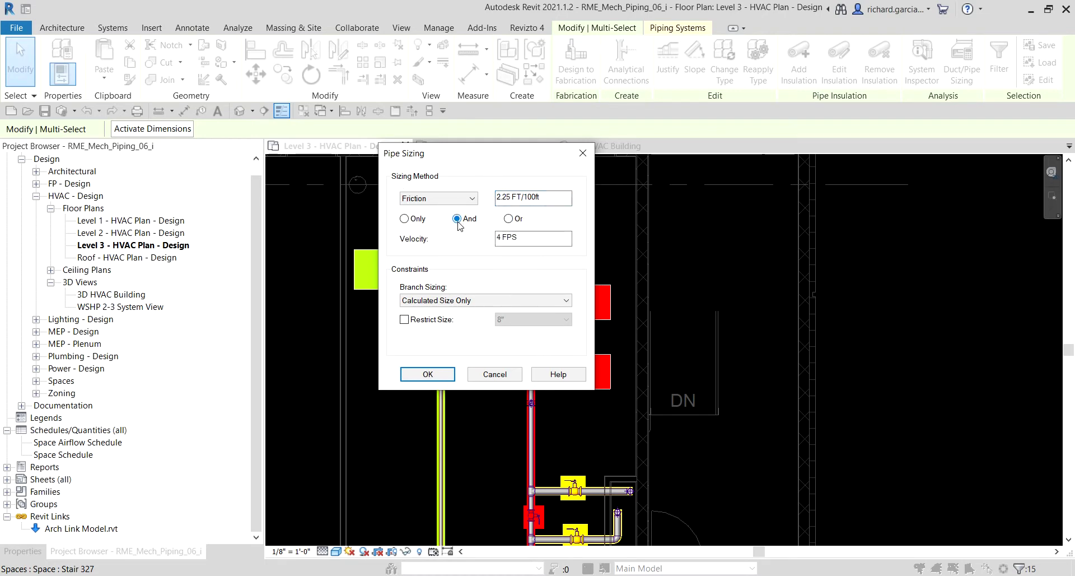
pyautogui.click(458, 221)
pyautogui.click(421, 241)
pyautogui.click(501, 239)
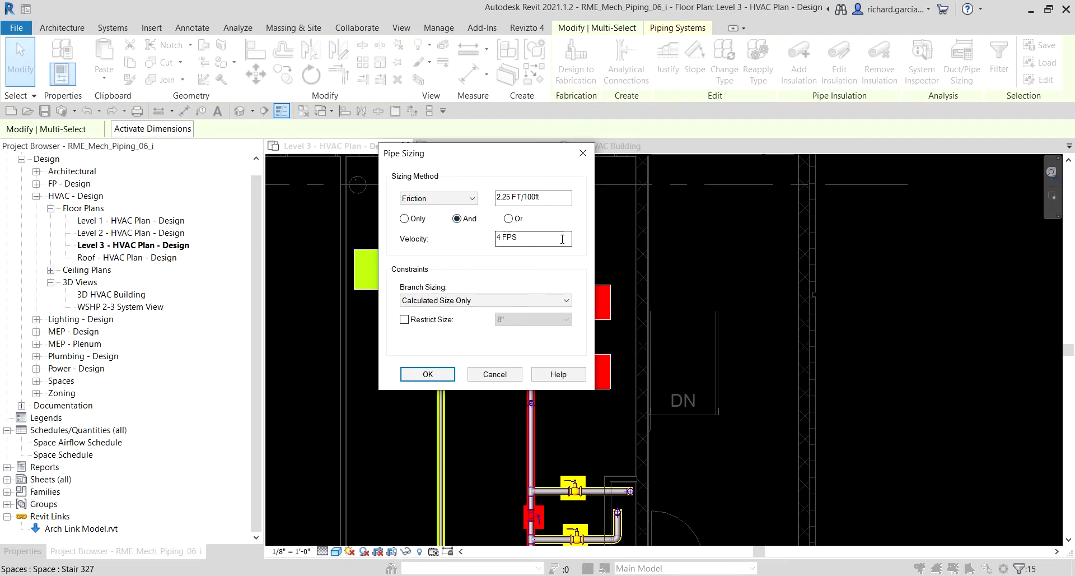
pyautogui.doubleClick(502, 239)
pyautogui.write('5')
# Set branch sizing to Larger of Connector and Calculated, apply the sizing to the selected pipes, and clear the selection.
pyautogui.click(455, 303)
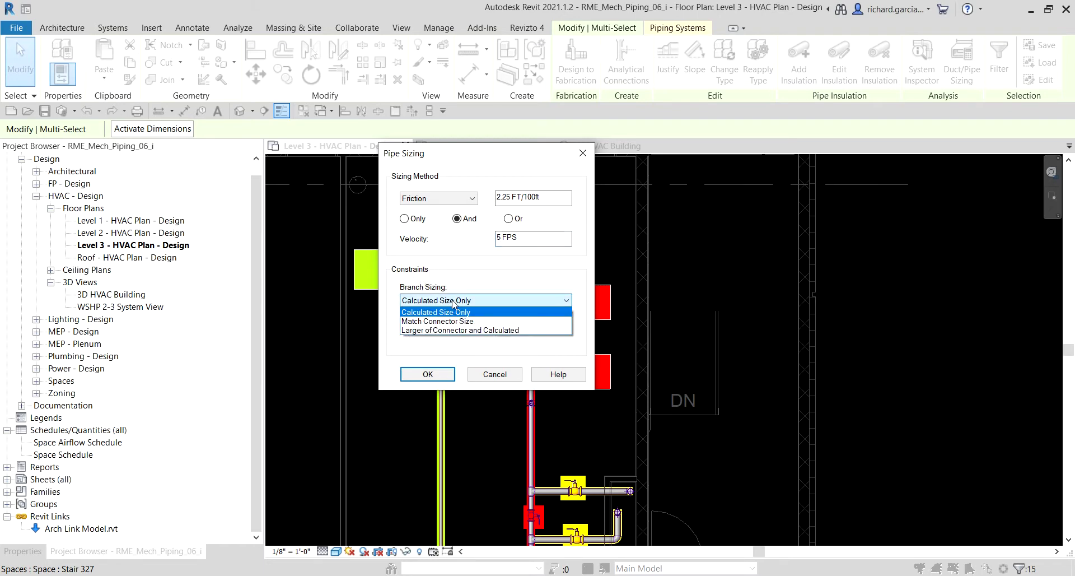
pyautogui.click(443, 331)
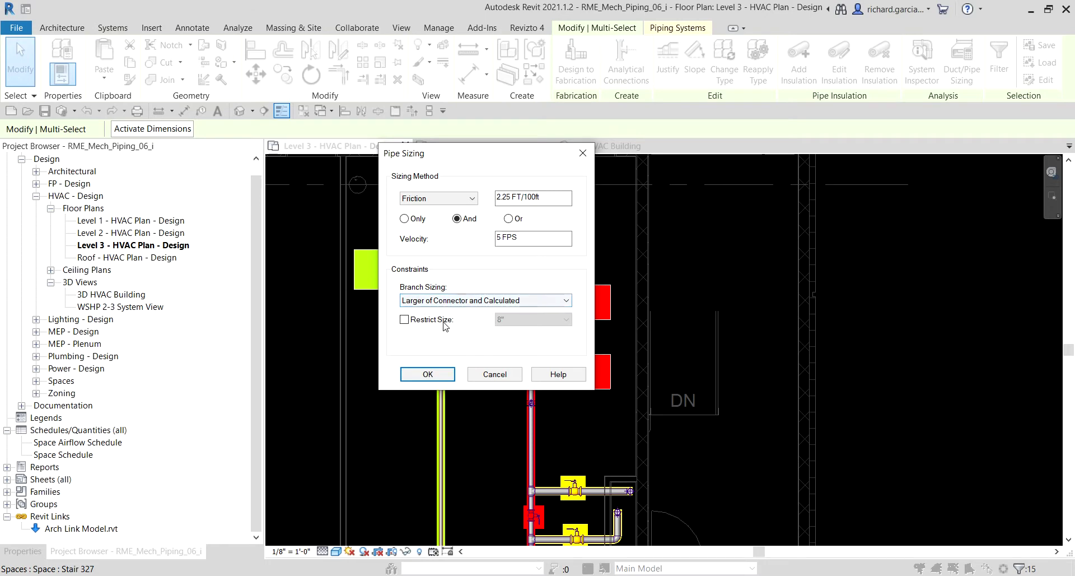
pyautogui.click(444, 323)
pyautogui.click(440, 376)
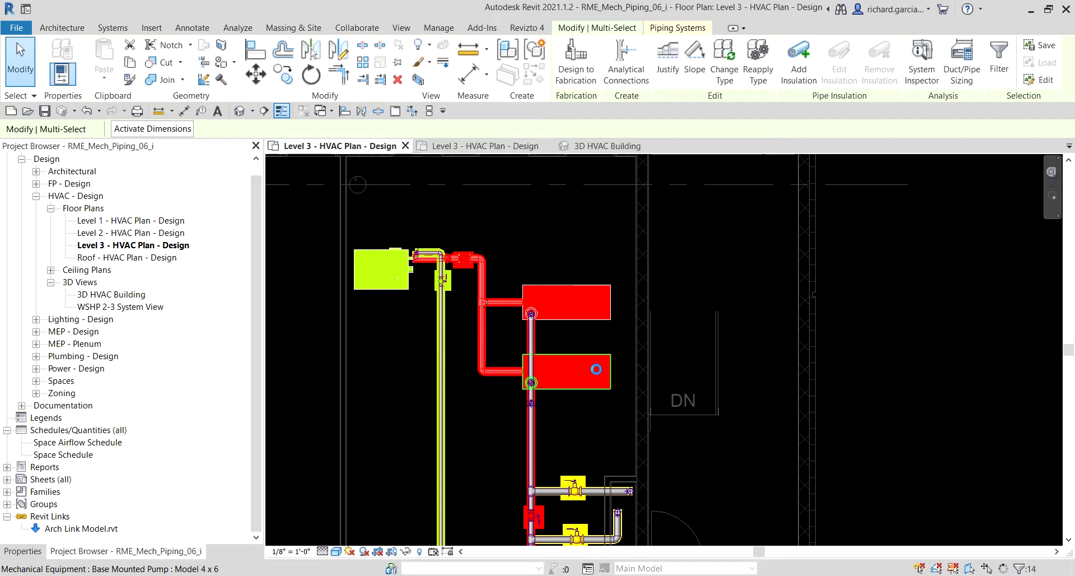
pyautogui.scroll(3, 507, 340)
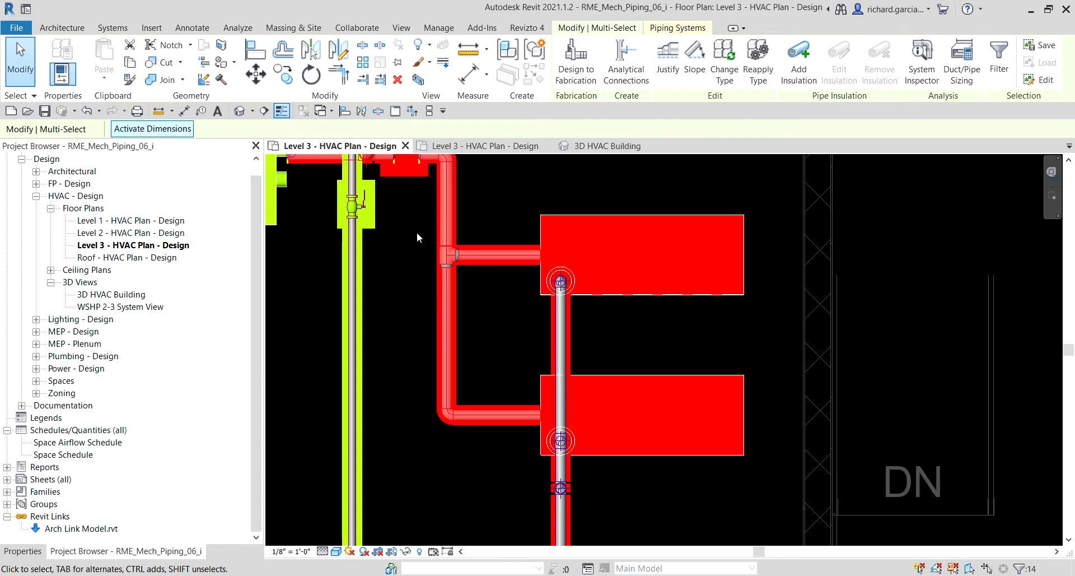
pyautogui.click(477, 306)
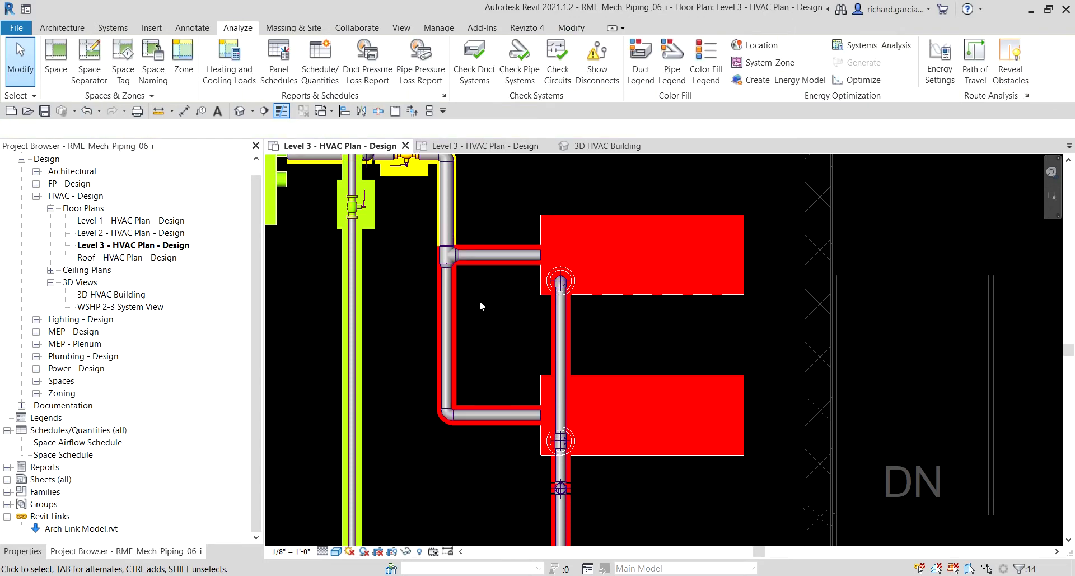
# Check the diameters of the resized vertical pipes below and above the tee serving the upper red unit.
pyautogui.click(450, 303)
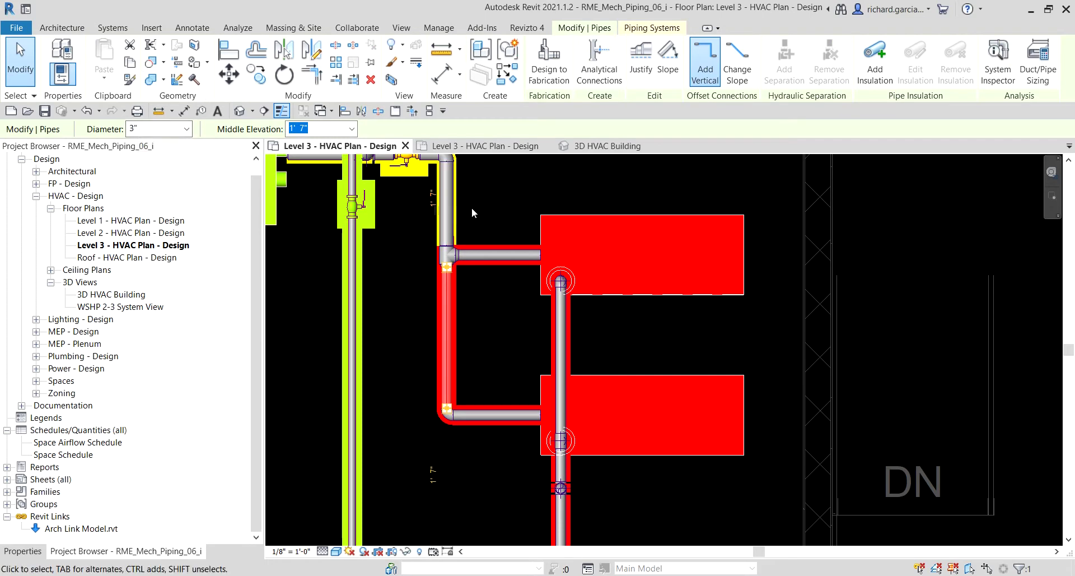
pyautogui.press('Escape')
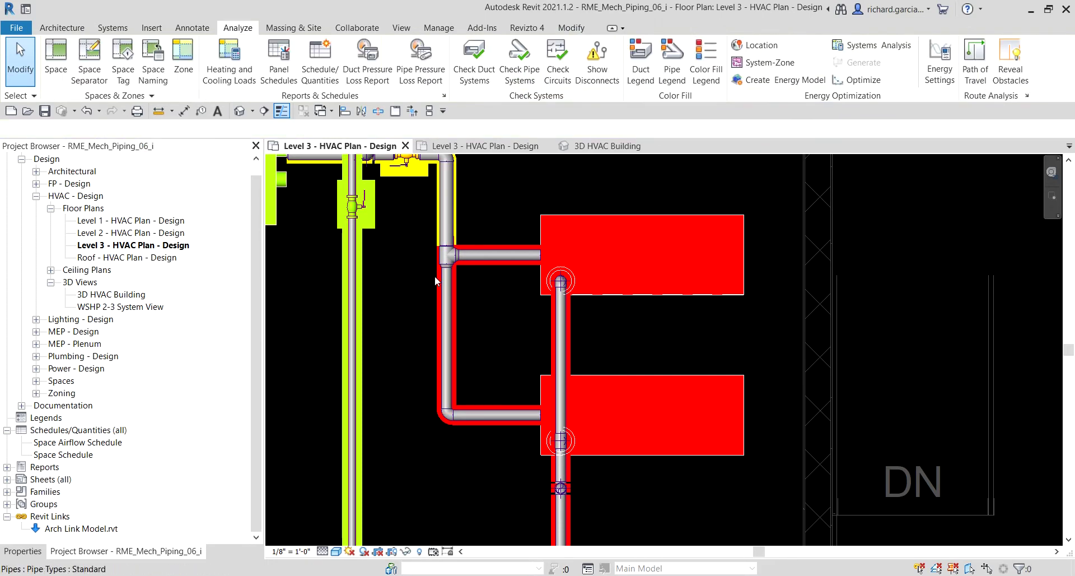
pyautogui.click(454, 206)
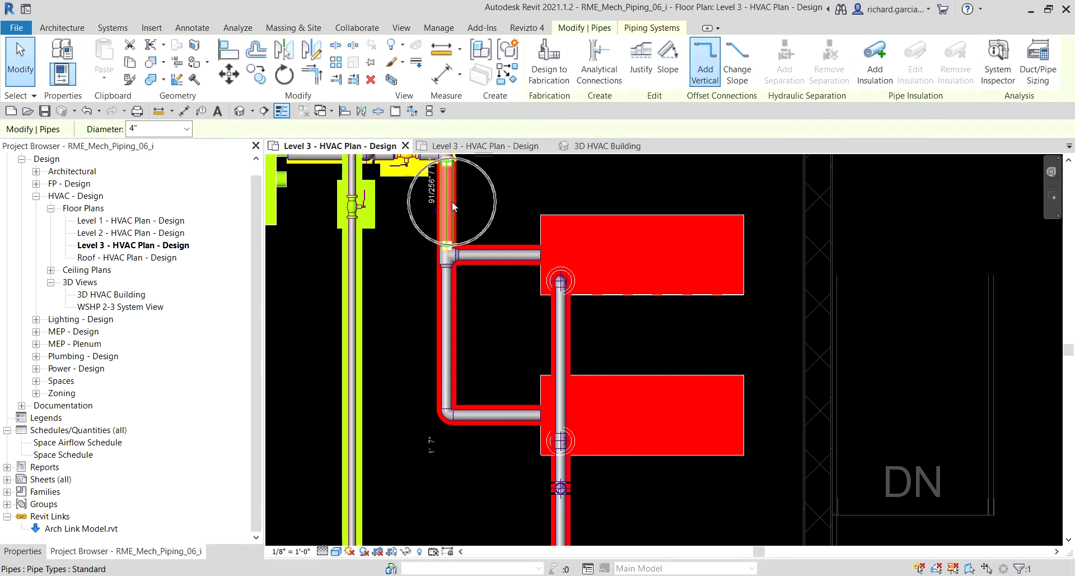
pyautogui.press('Escape')
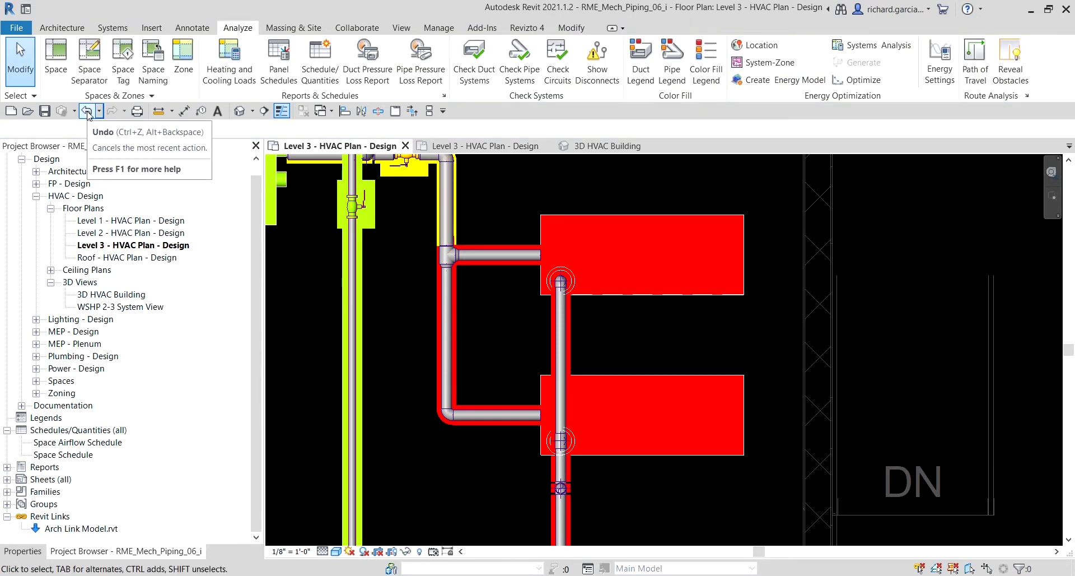
# Undo the pipe sizing to check the original diameters of the vertical pipes at the tee, and redo it.
pyautogui.click(87, 111)
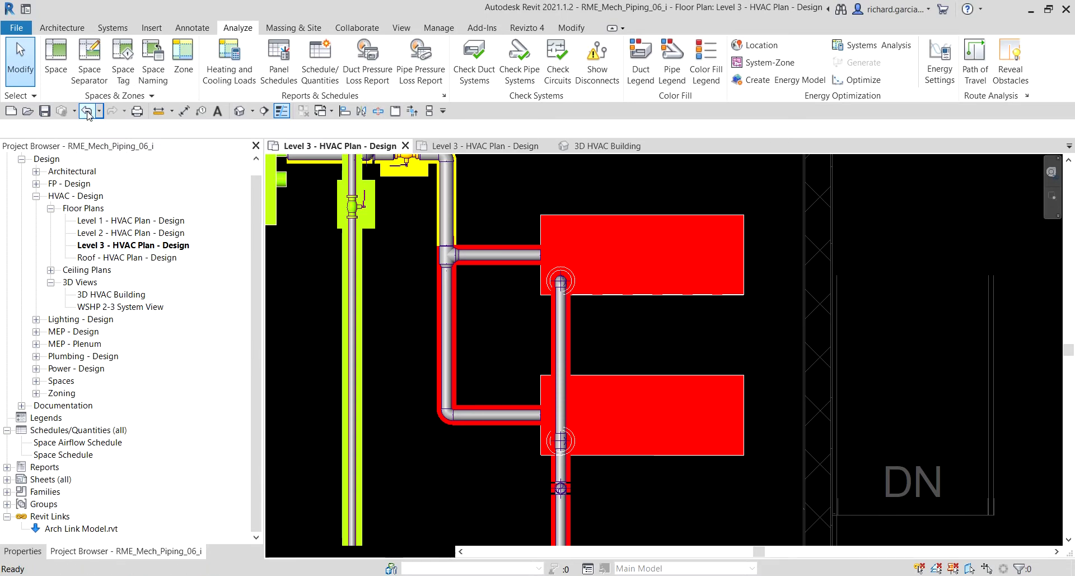
pyautogui.scroll(-2, 462, 349)
pyautogui.scroll(5, 466, 341)
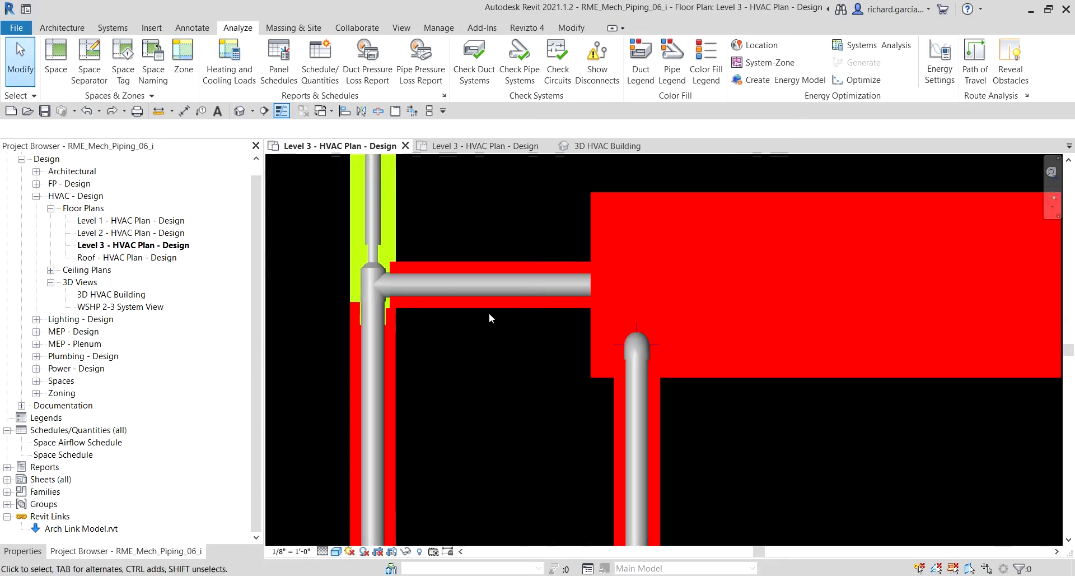
pyautogui.click(374, 359)
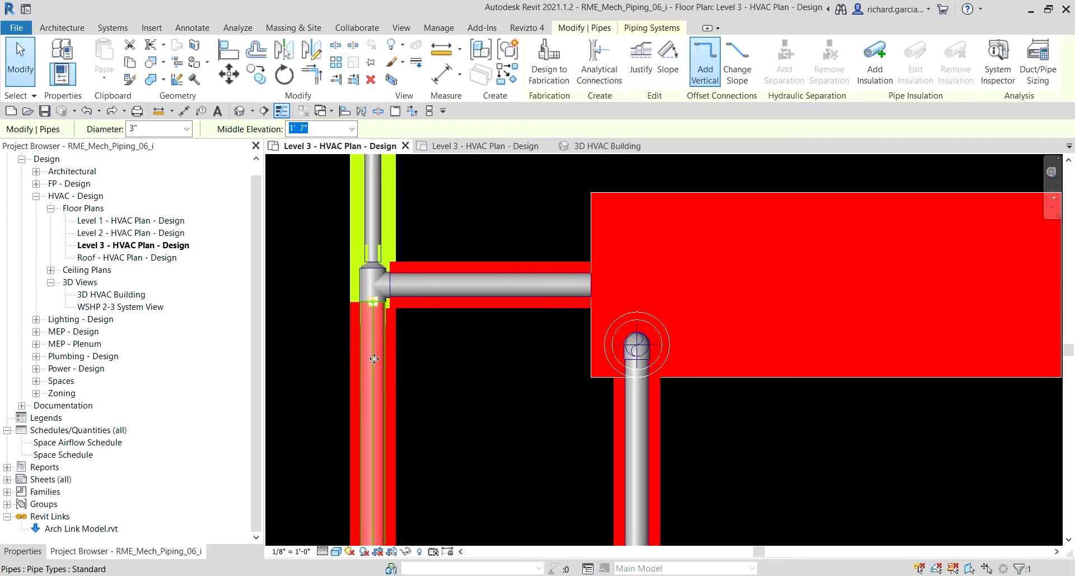
pyautogui.scroll(-2, 445, 404)
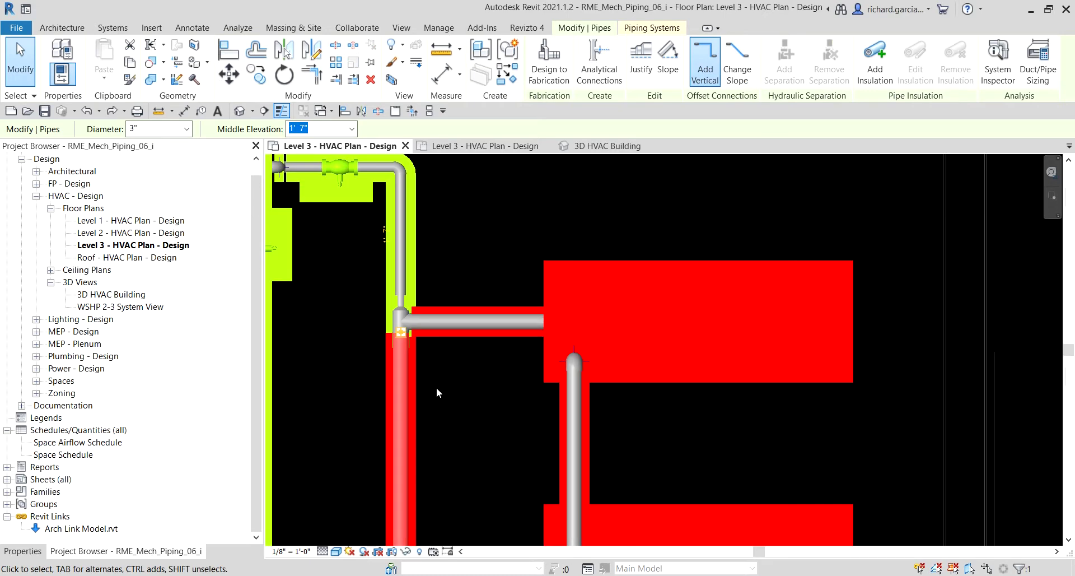
pyautogui.click(403, 226)
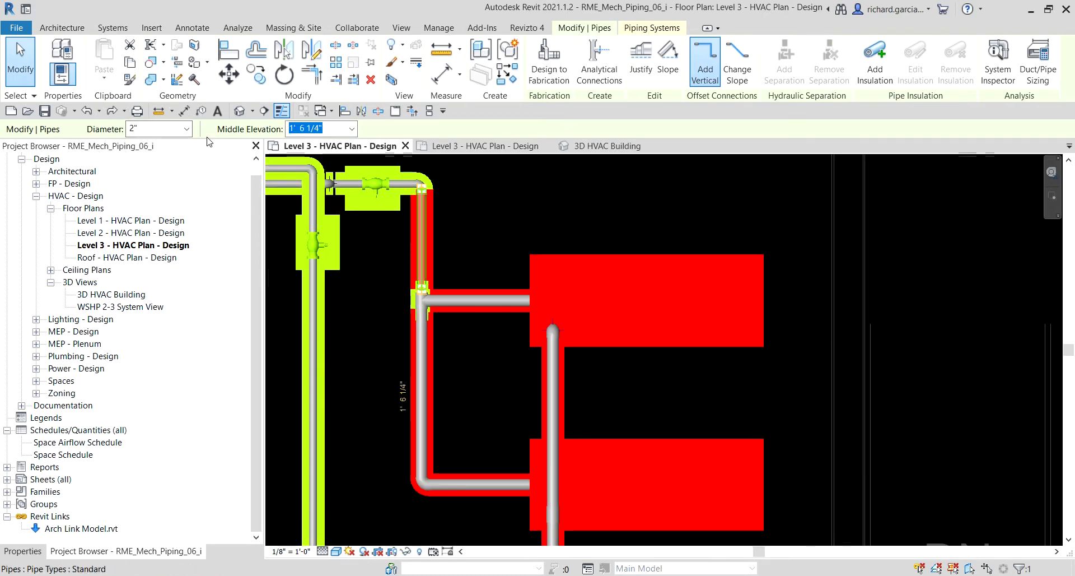
pyautogui.click(113, 112)
pyautogui.scroll(-4, 518, 303)
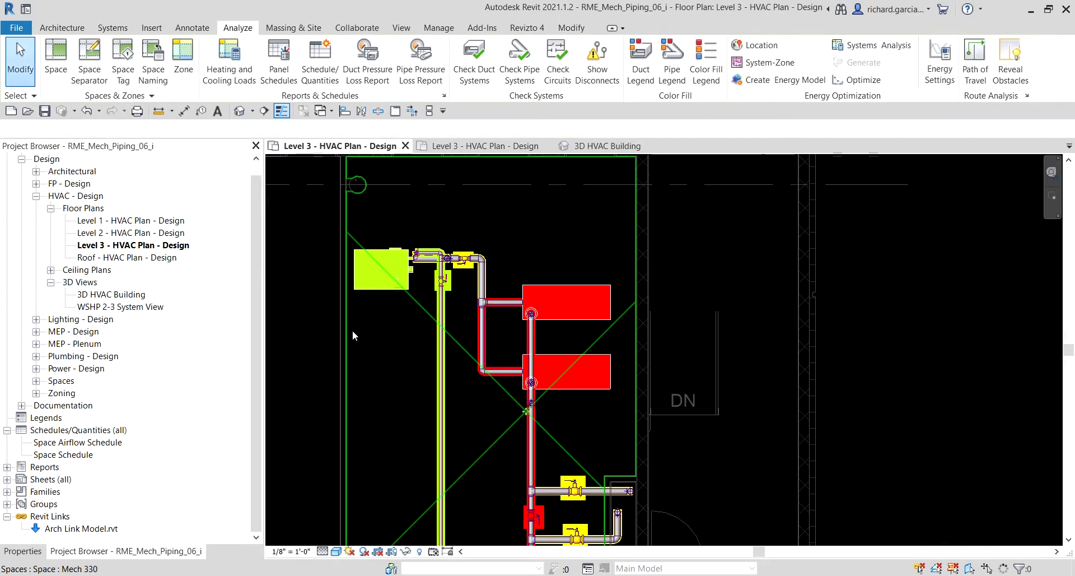
# Recheck the diameter of the resized vertical pipe above the tee and review the size colors around the equipment.
pyautogui.scroll(7, 487, 298)
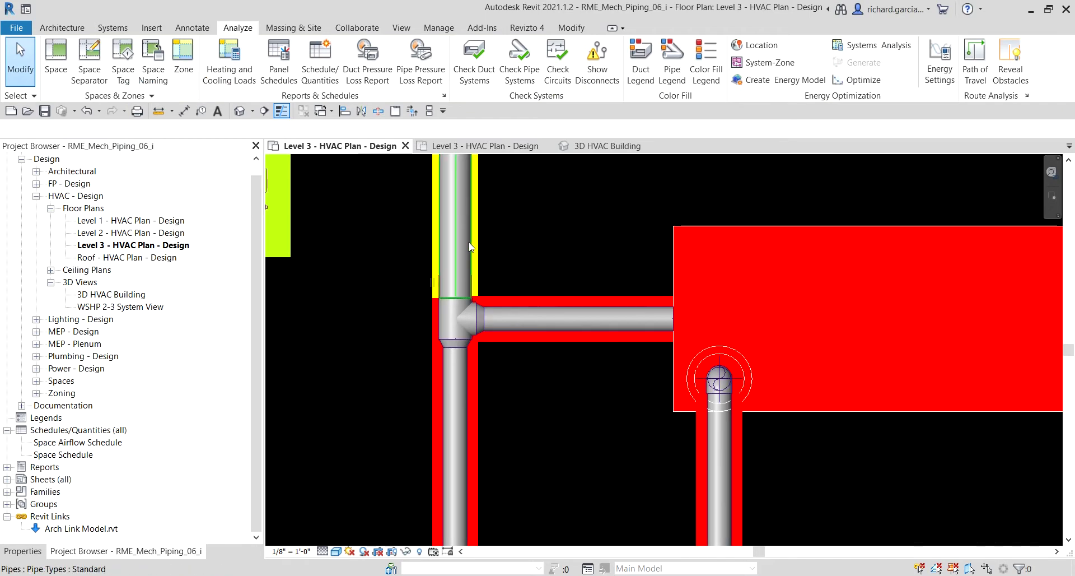
pyautogui.click(470, 247)
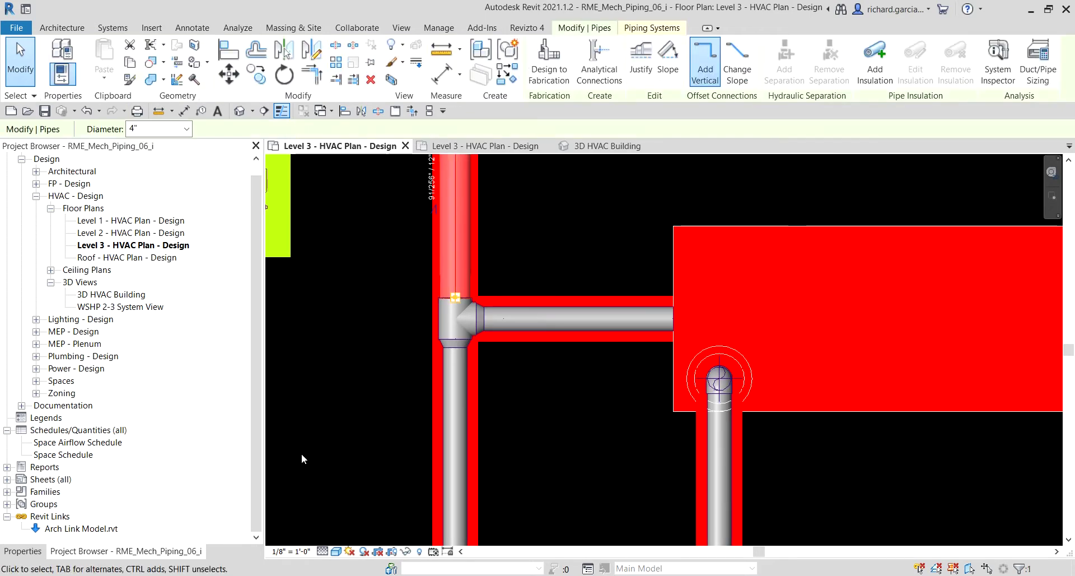
pyautogui.scroll(-3, 463, 298)
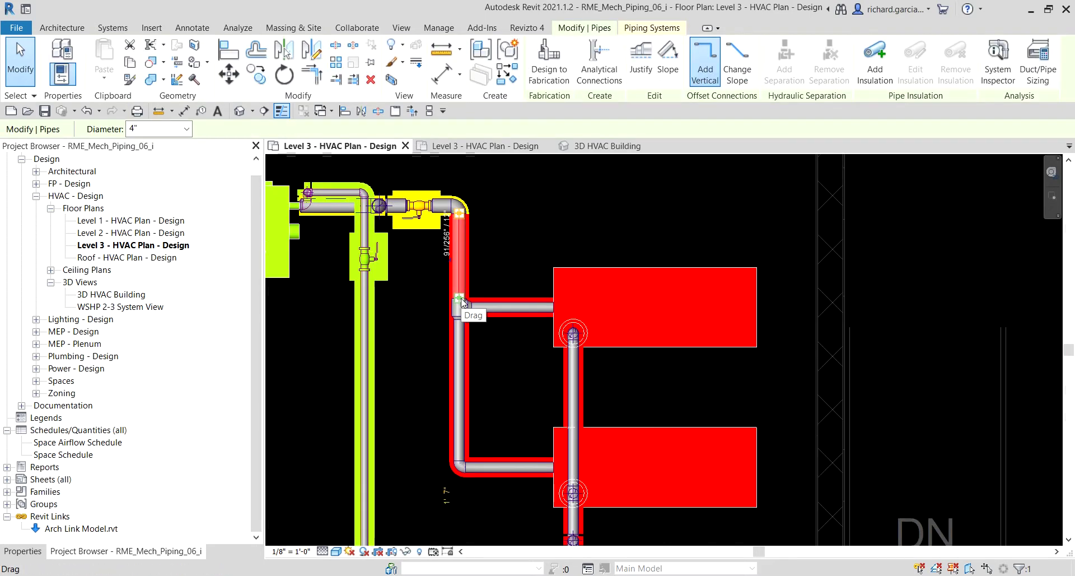
pyautogui.press('Escape')
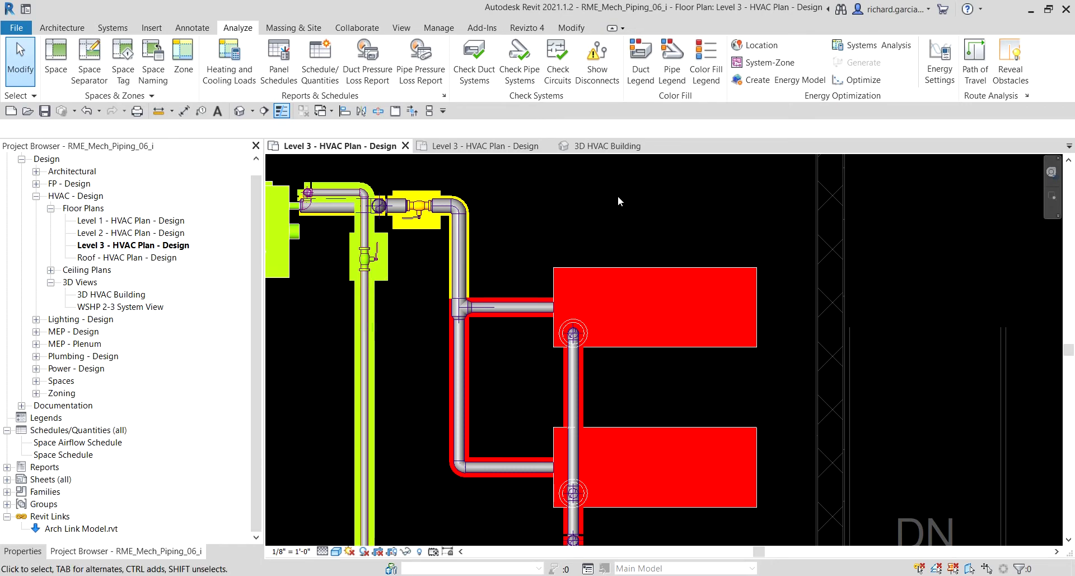
pyautogui.scroll(-3, 618, 199)
pyautogui.moveTo(617, 198); pyautogui.dragTo(660, 219, button='middle')
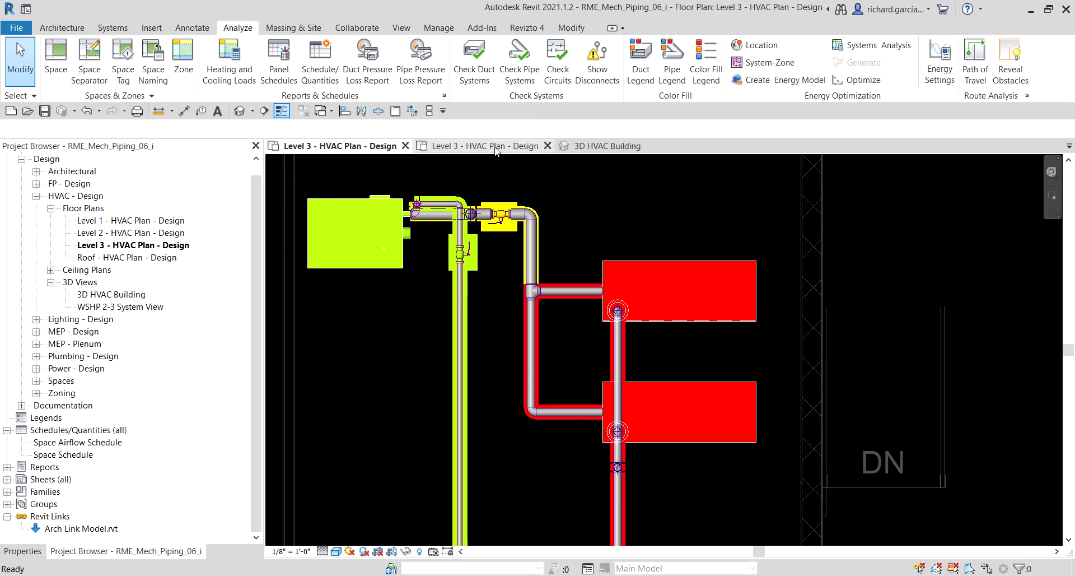
# In the RME_Mech_Piping_07_i project, try to reload the Arch Link Model link from the Arch_Struct Link Files folder.
pyautogui.click(495, 147)
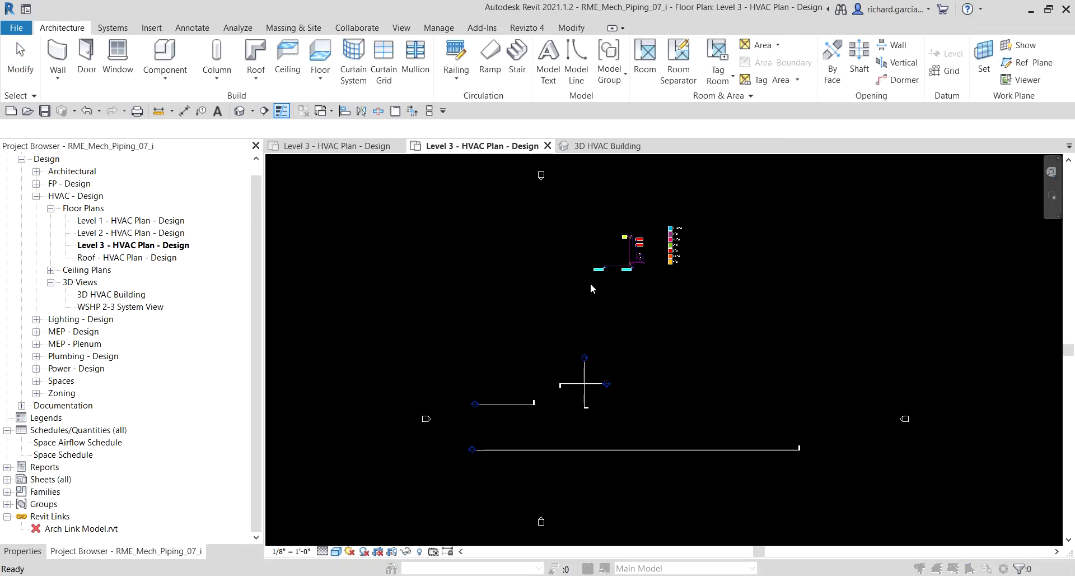
pyautogui.click(628, 349)
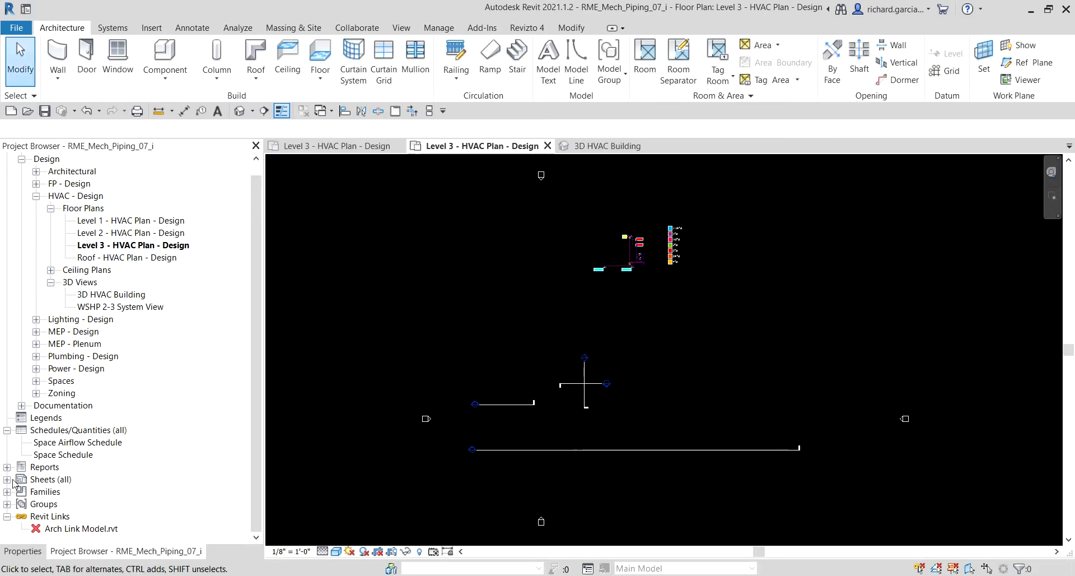
pyautogui.rightClick(84, 534)
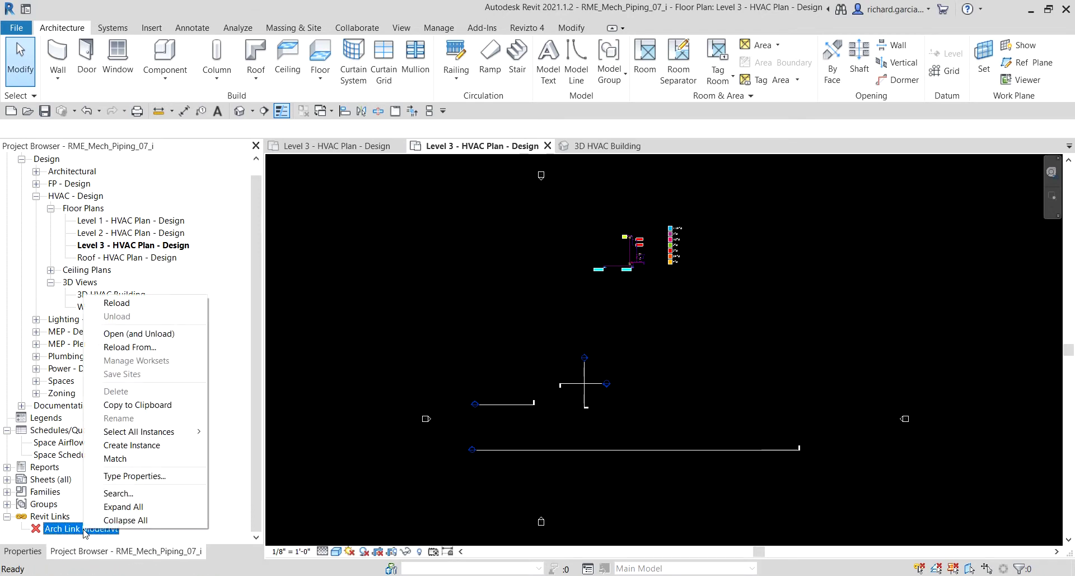
pyautogui.click(156, 348)
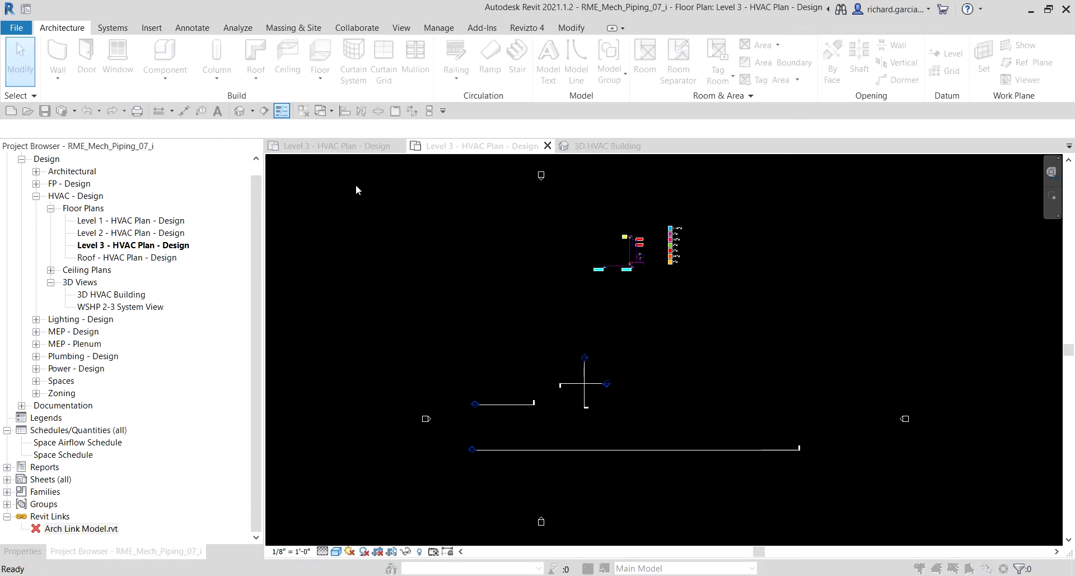
pyautogui.click(486, 67)
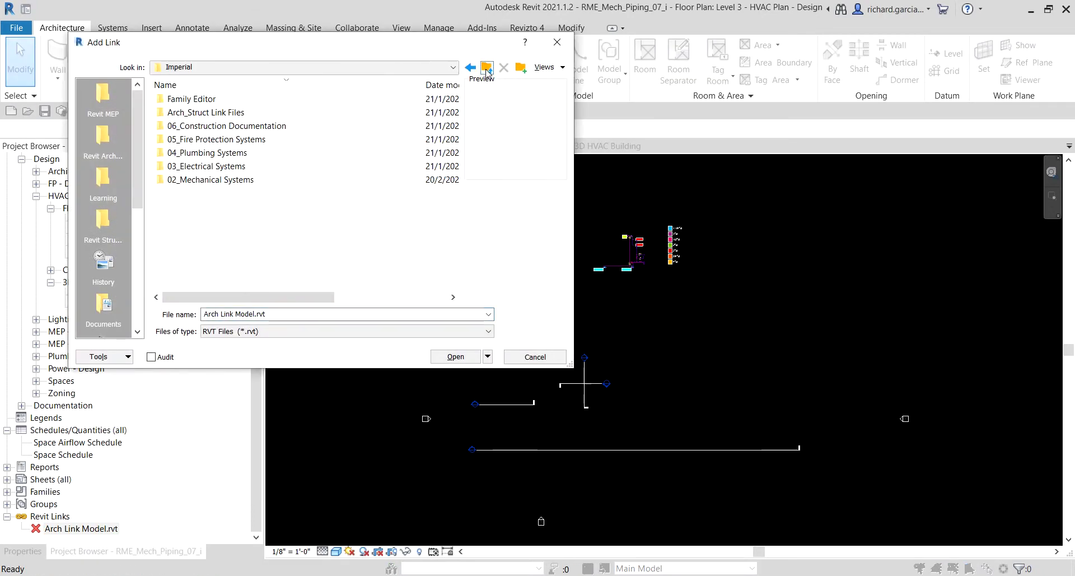
pyautogui.doubleClick(211, 116)
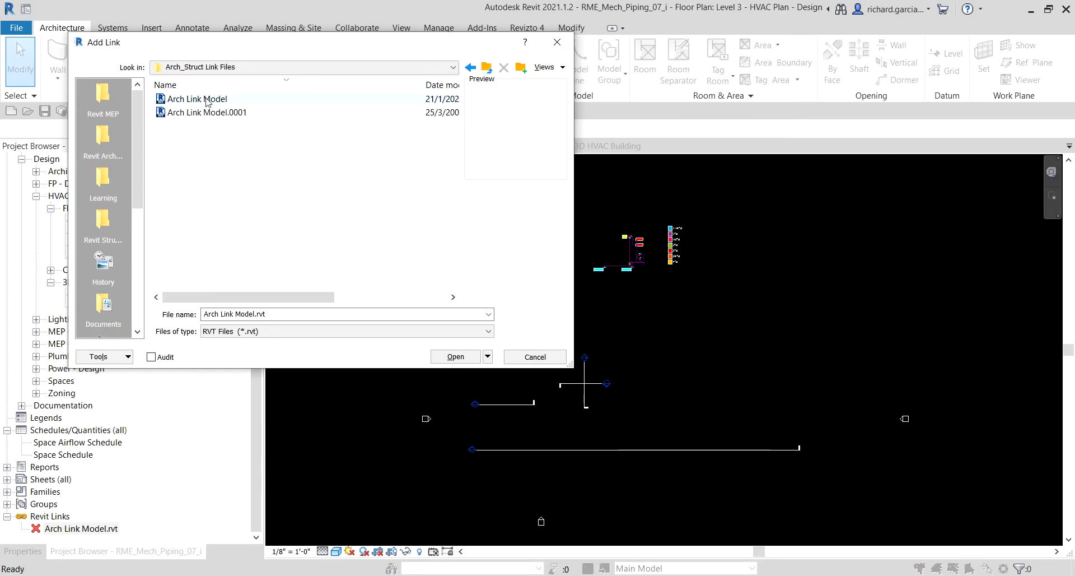
pyautogui.doubleClick(205, 99)
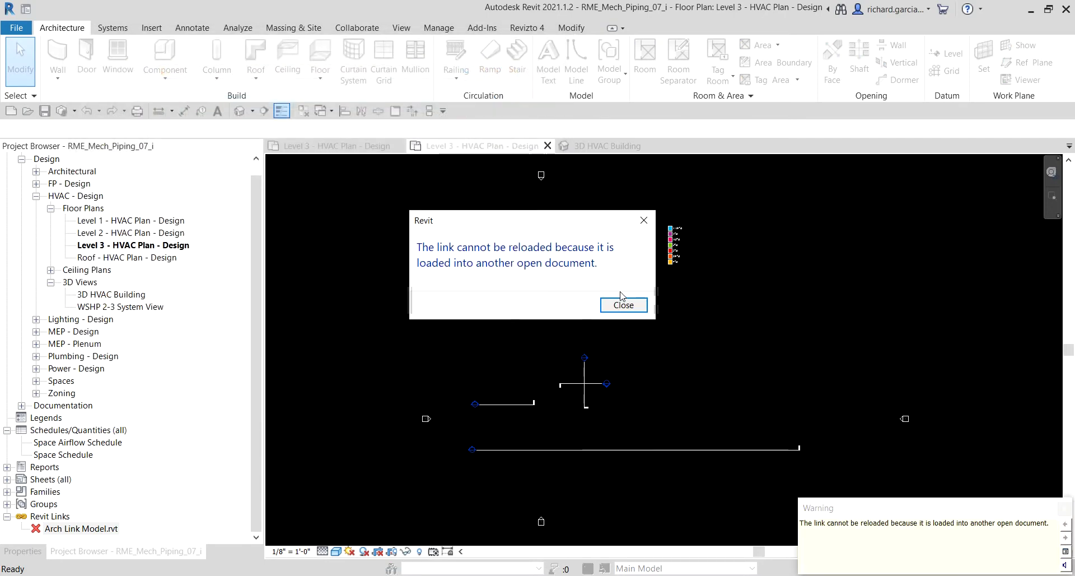
pyautogui.click(622, 306)
# Close the RME_Mech_Piping_06_i project without saving its changes.
pyautogui.click(386, 146)
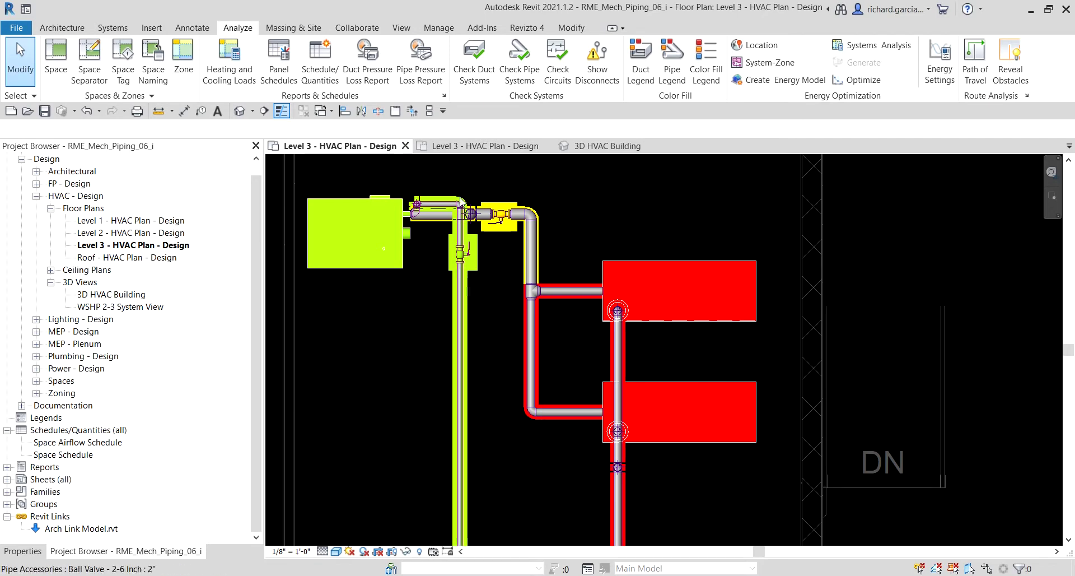
pyautogui.click(405, 147)
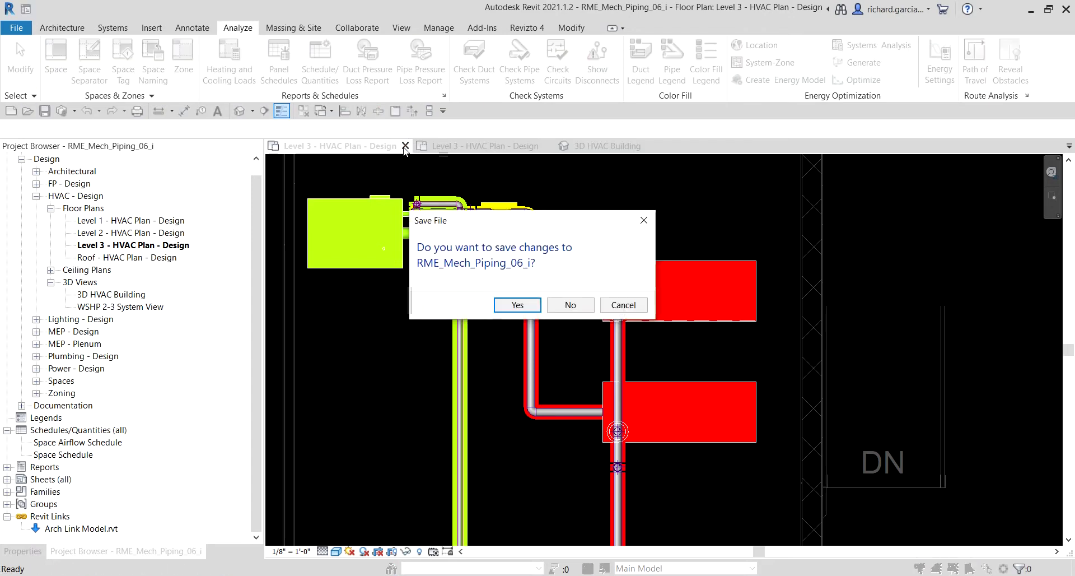
pyautogui.click(567, 306)
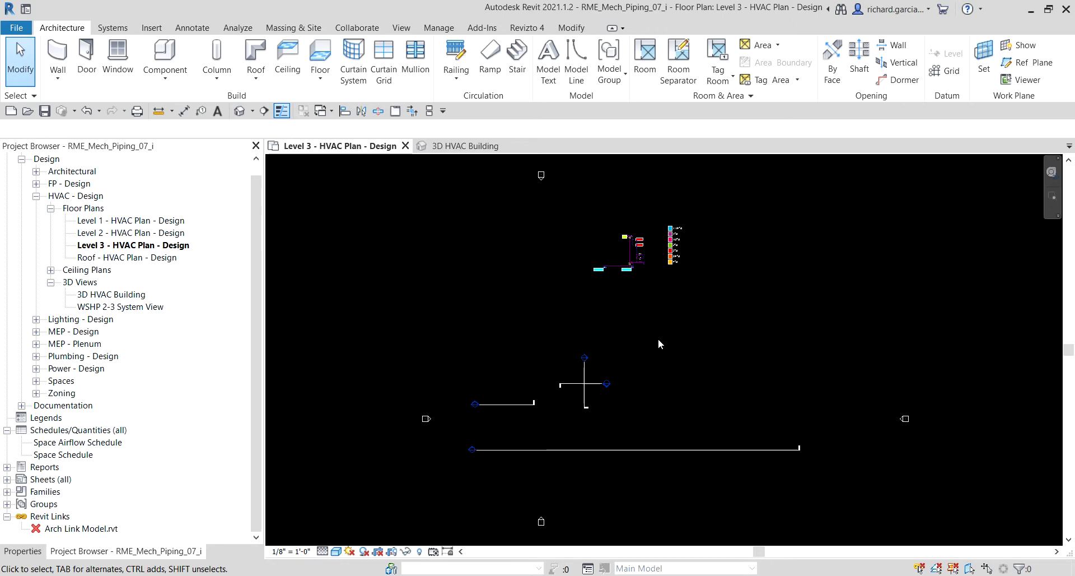
# Reload the Arch Link Model link from the Arch Link Model file in the Arch_Struct Link Files folder.
pyautogui.click(83, 529)
pyautogui.rightClick(84, 531)
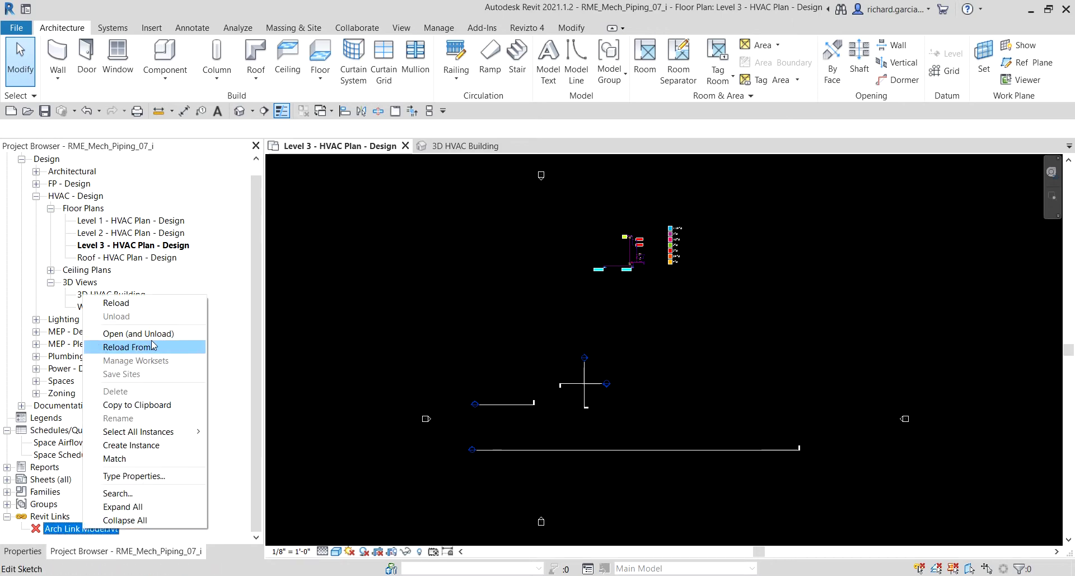
pyautogui.click(120, 347)
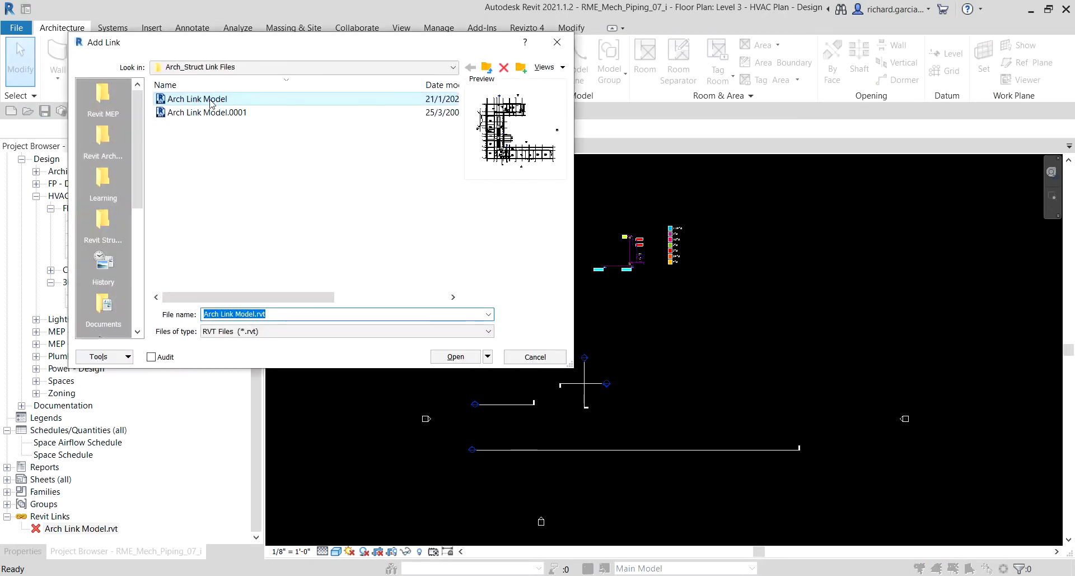
pyautogui.click(455, 357)
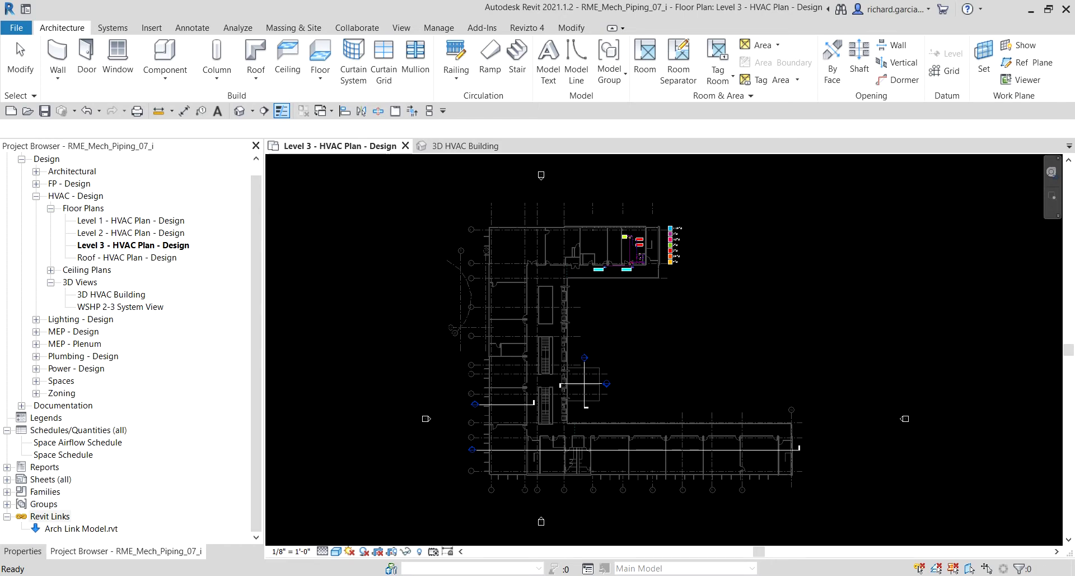
# Open the 3D HVAC Building view to examine the piping between the two horizontal units beside the pumps.
pyautogui.click(109, 295)
pyautogui.click(108, 297)
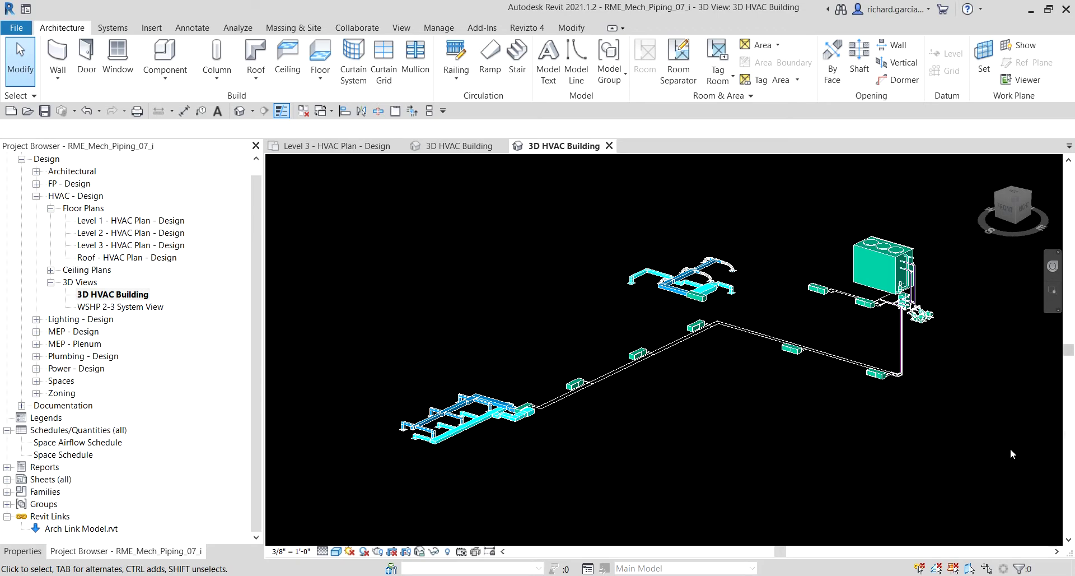
pyautogui.keyDown('shift'); pyautogui.moveTo(780, 447); pyautogui.dragTo(931, 443, button='middle'); pyautogui.keyUp('shift')
pyautogui.scroll(8, 627, 315)
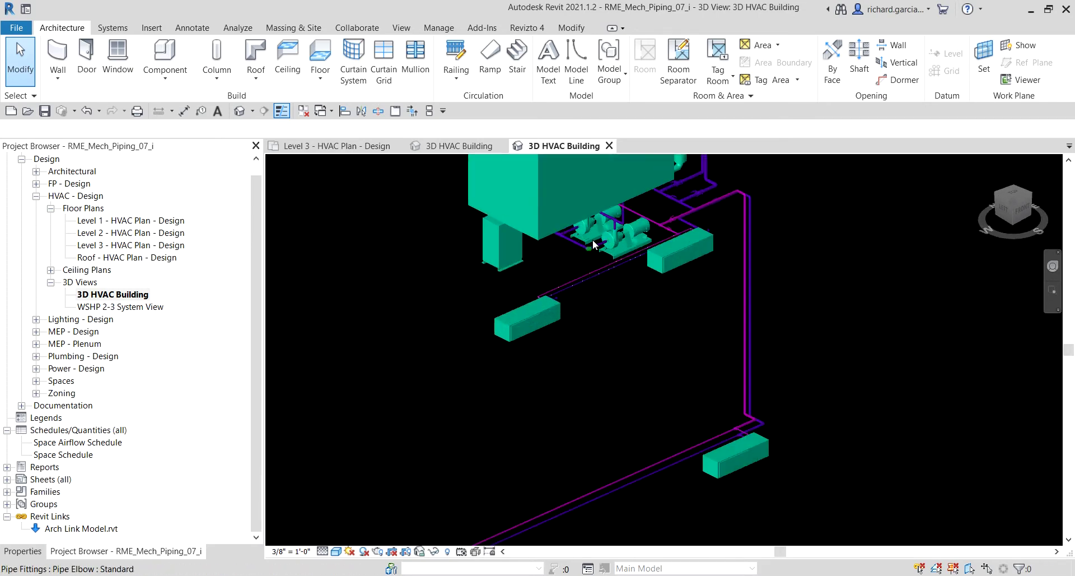
pyautogui.moveTo(658, 343); pyautogui.dragTo(683, 452, button='middle')
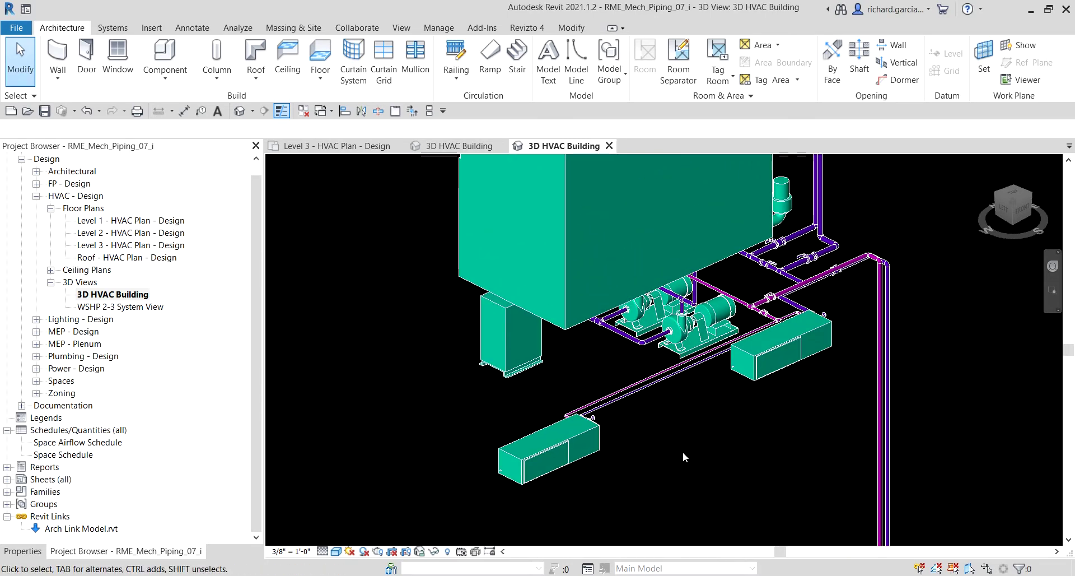
pyautogui.scroll(5, 653, 399)
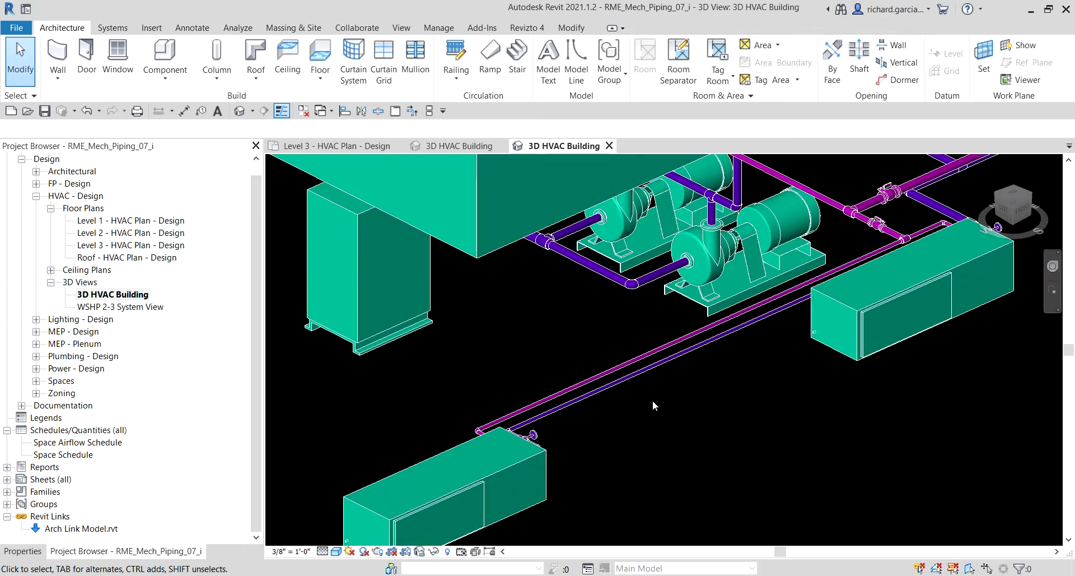
pyautogui.moveTo(696, 366); pyautogui.dragTo(690, 384, button='middle')
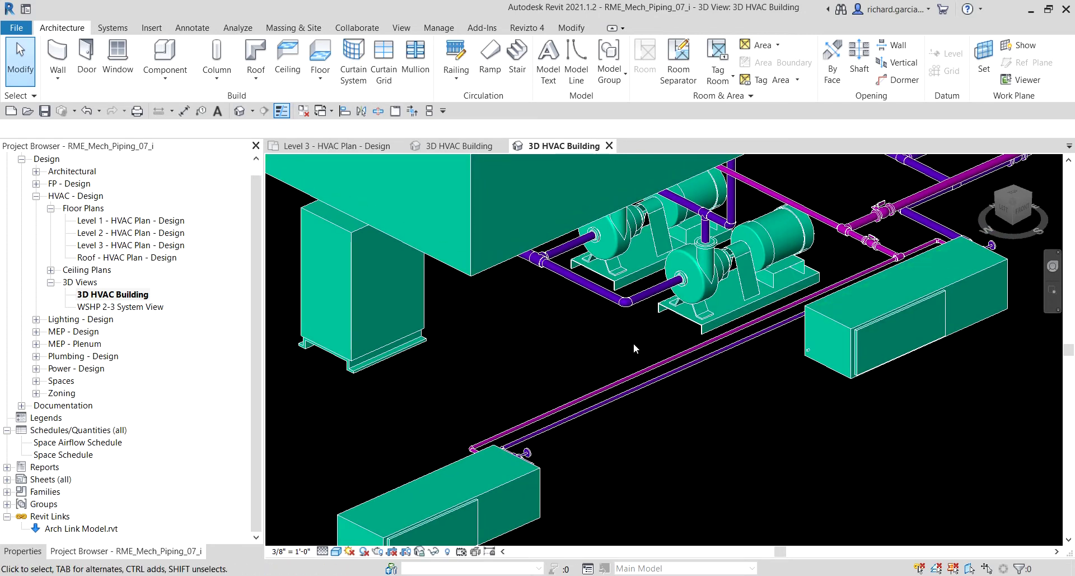
# Run the System Inspector on the magenta pipe between the two horizontal units and inspect its flow and pressure data.
pyautogui.click(636, 371)
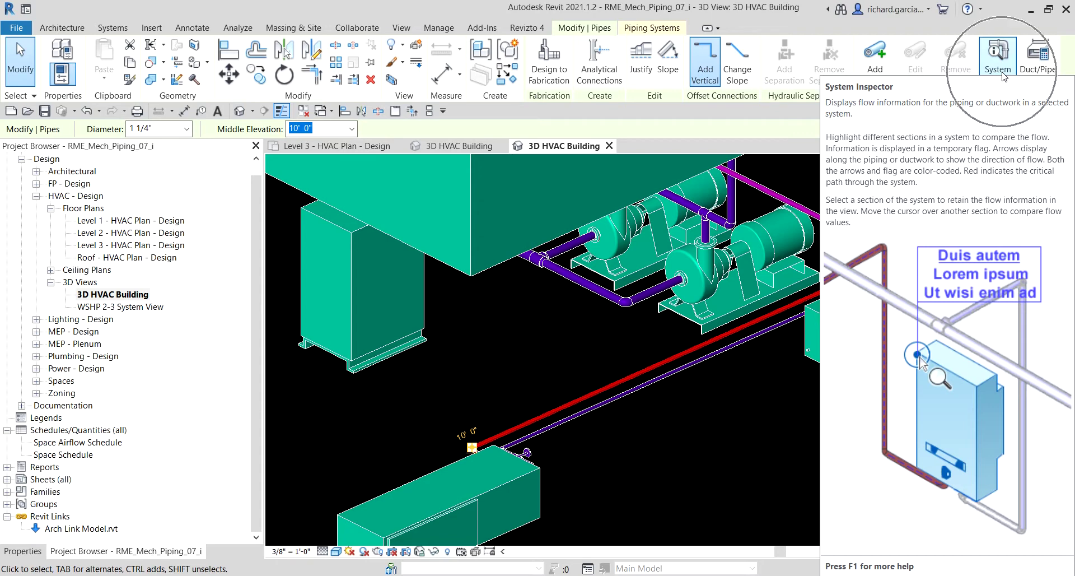
pyautogui.click(1003, 77)
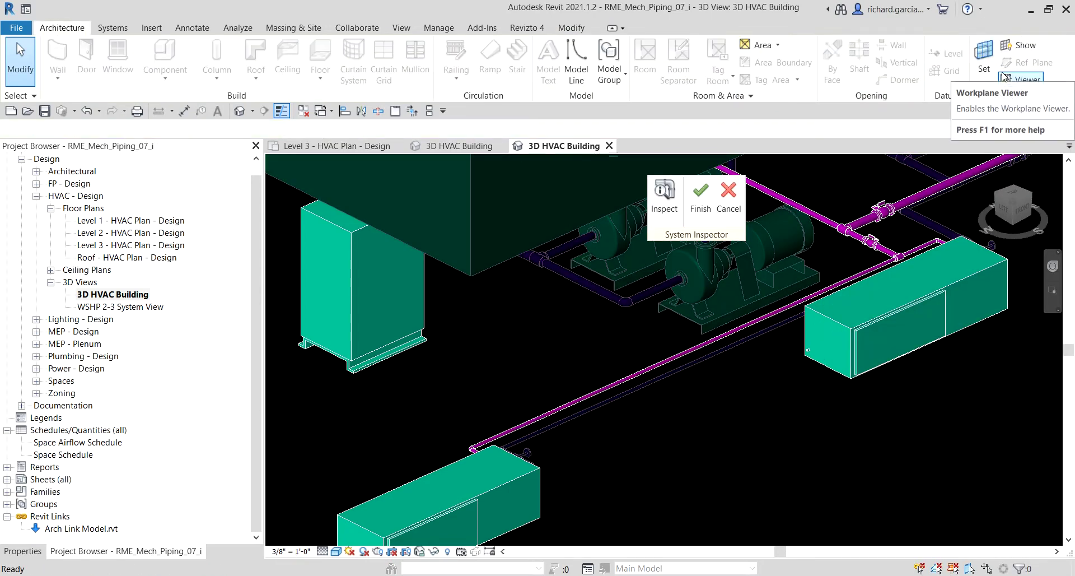
pyautogui.click(670, 206)
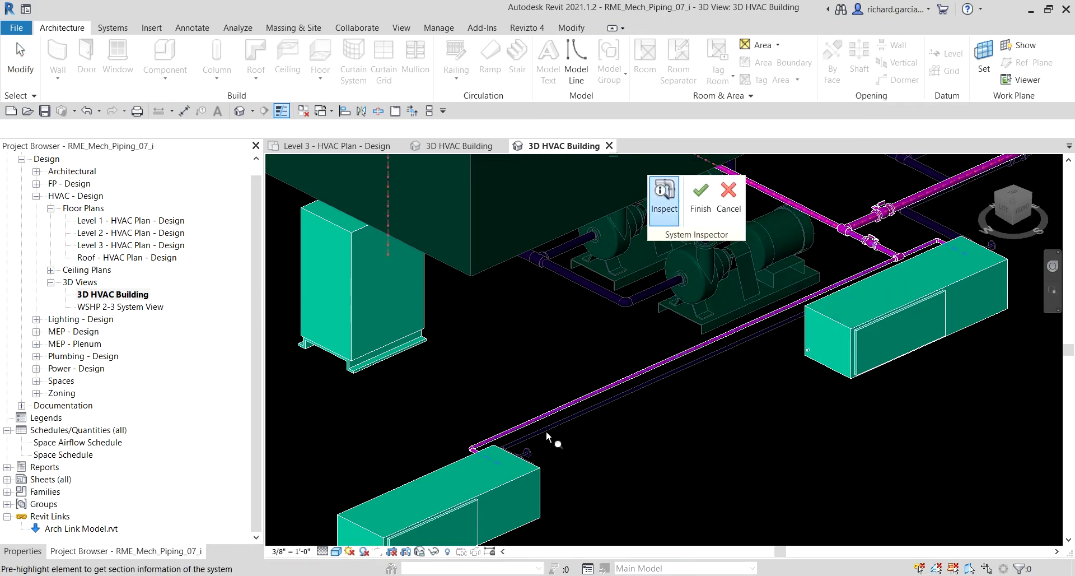
pyautogui.scroll(5, 537, 437)
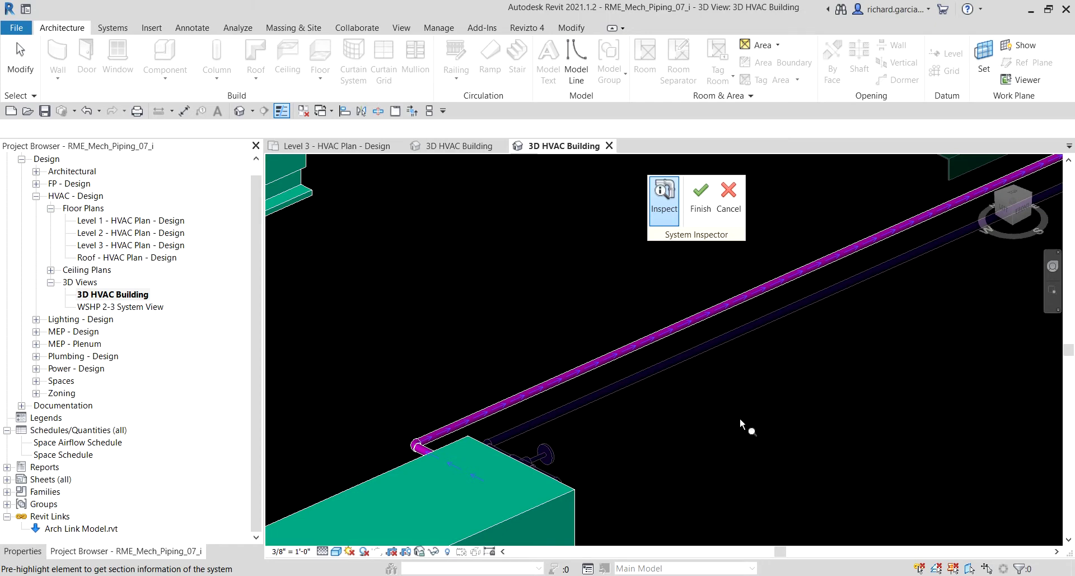
pyautogui.moveTo(879, 379); pyautogui.dragTo(719, 415, button='middle')
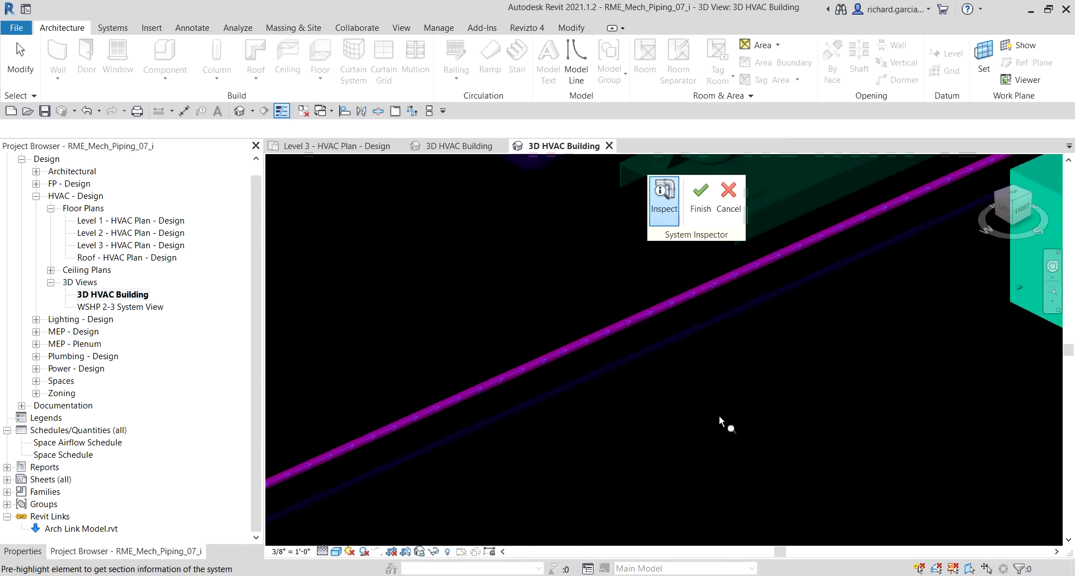
pyautogui.moveTo(816, 347); pyautogui.dragTo(808, 407, button='middle')
pyautogui.moveTo(686, 415)
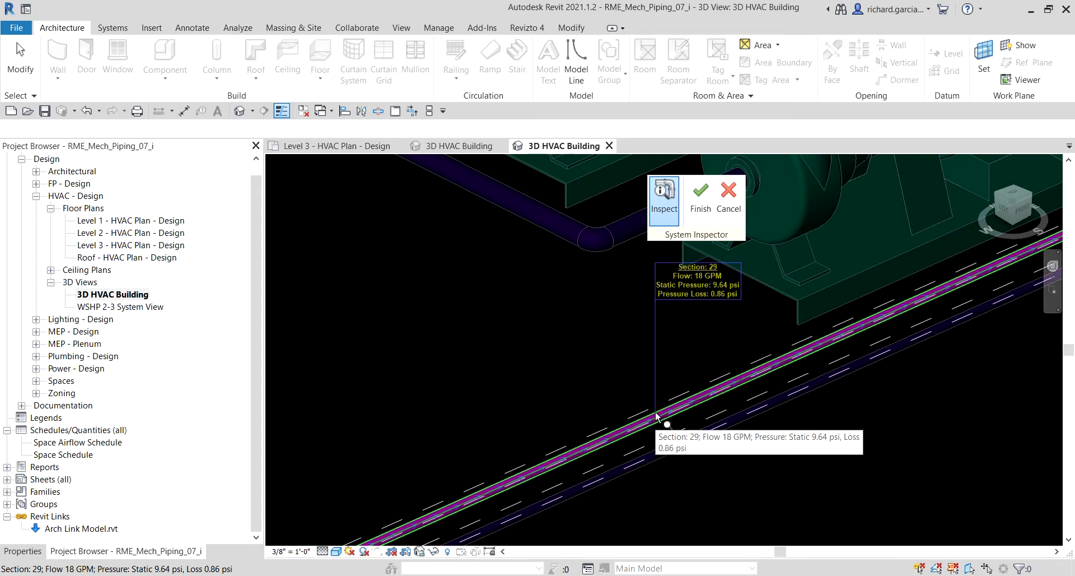
# Inspect the flow and pressure loss of the short valved pipe section at the tee beside the pumps.
pyautogui.scroll(-2, 626, 392)
pyautogui.scroll(-2, 626, 389)
pyautogui.scroll(-2, 549, 379)
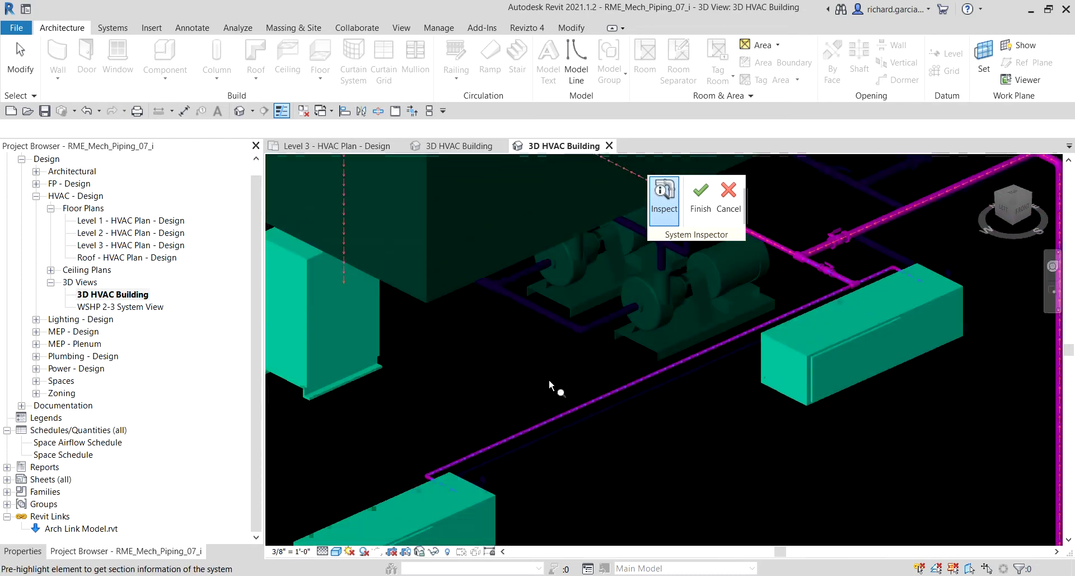
pyautogui.scroll(2, 491, 373)
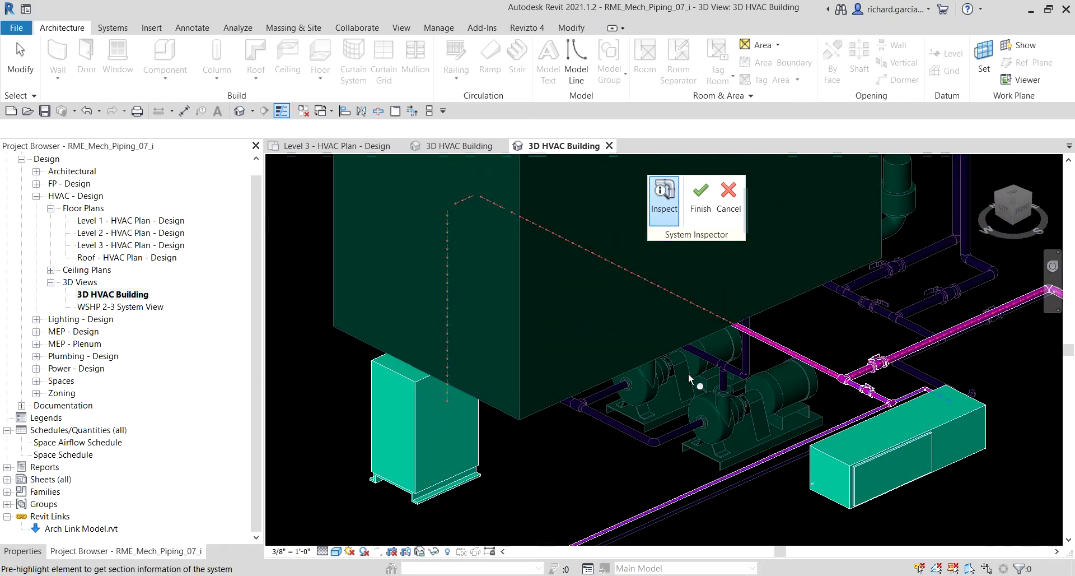
pyautogui.moveTo(789, 346)
pyautogui.scroll(2, 705, 415)
pyautogui.scroll(2, 384, 351)
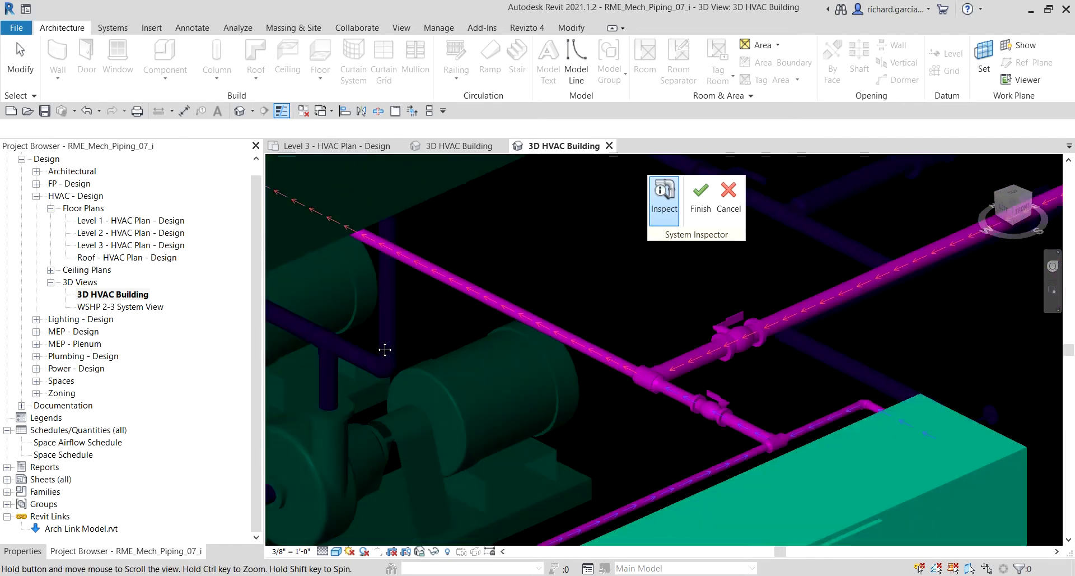
pyautogui.scroll(1, 412, 344)
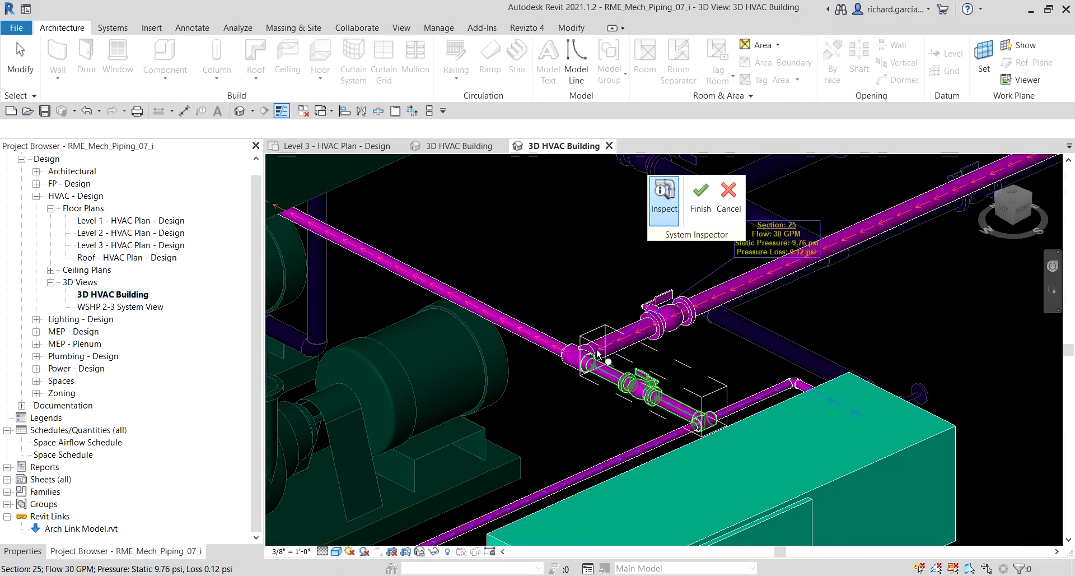
pyautogui.moveTo(601, 348)
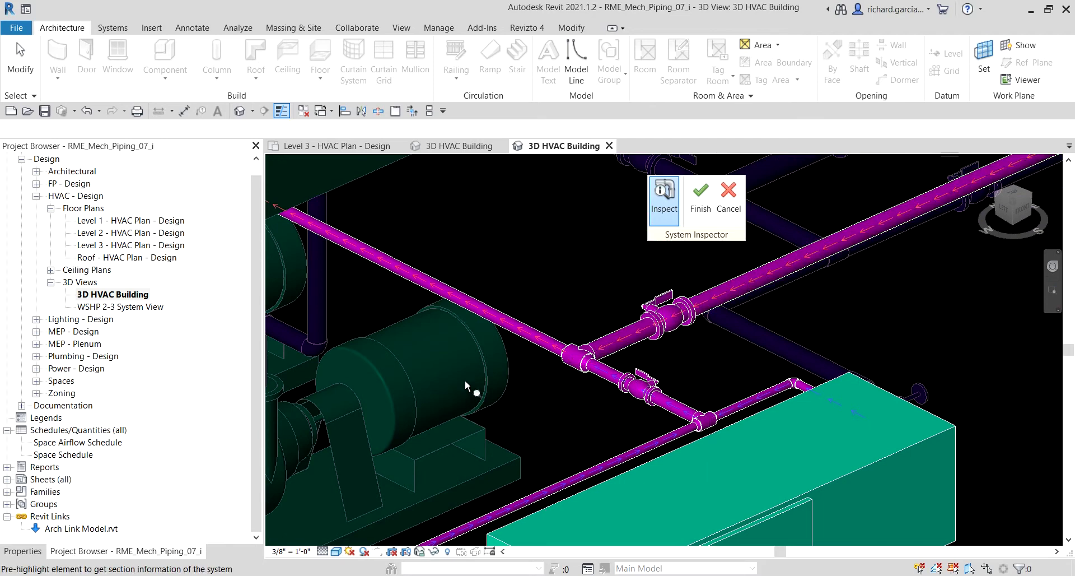
# Inspect the flow and pressure data of the horizontal unit at the far end of the branch pipe.
pyautogui.scroll(-3, 465, 379)
pyautogui.scroll(-2, 465, 378)
pyautogui.moveTo(421, 396); pyautogui.dragTo(610, 288, button='middle')
pyautogui.scroll(-1, 660, 360)
pyautogui.scroll(1, 646, 372)
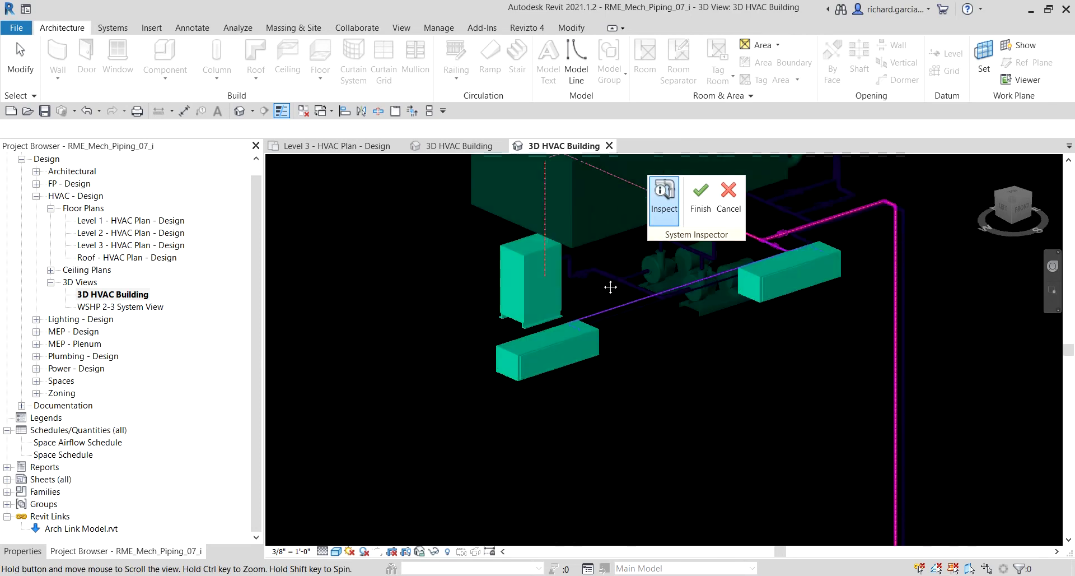
pyautogui.scroll(-1, 610, 288)
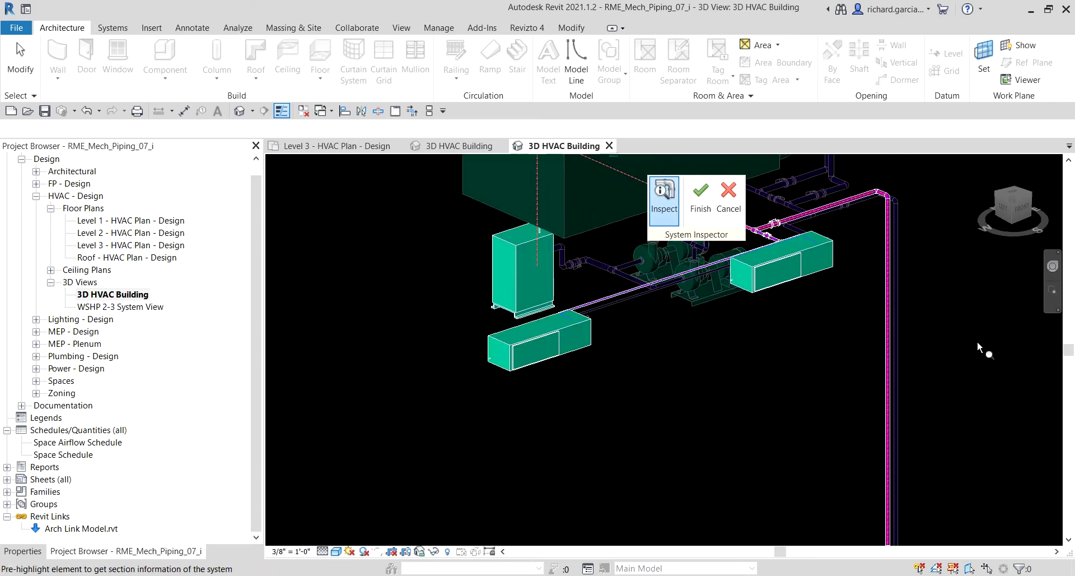
pyautogui.scroll(1, 624, 351)
pyautogui.scroll(-1, 632, 361)
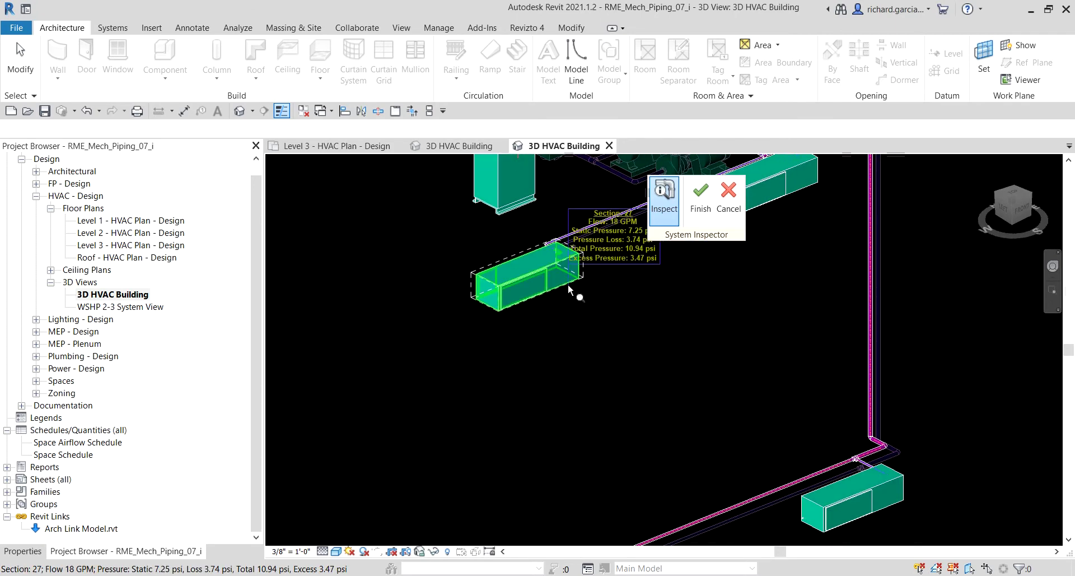
pyautogui.moveTo(568, 283); pyautogui.dragTo(572, 372, button='middle')
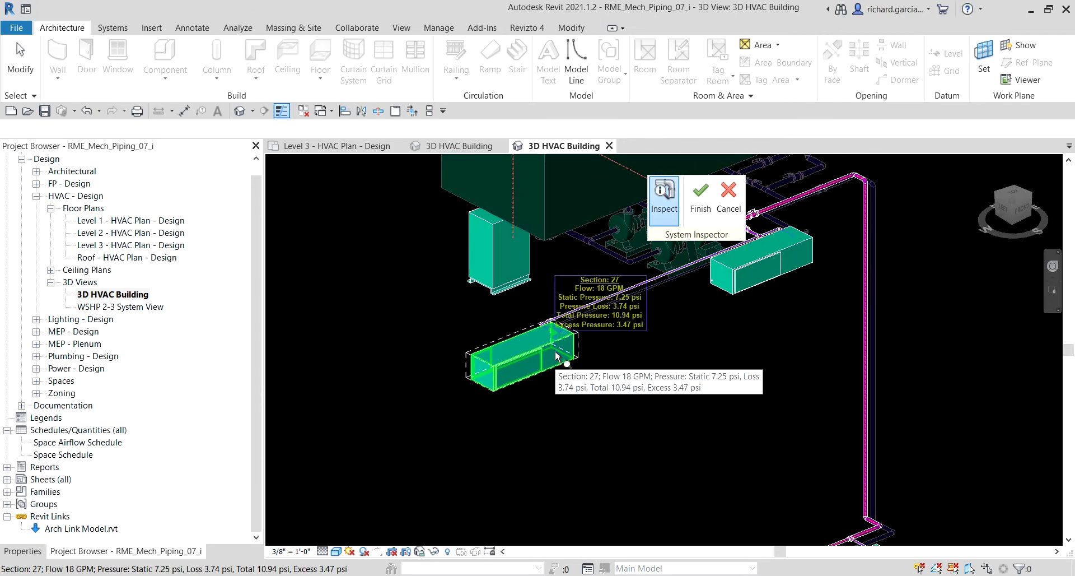
# Inspect the static pressure and pressure loss of the branch pipe where it leaves the far horizontal unit.
pyautogui.moveTo(532, 284)
pyautogui.scroll(3, 532, 285)
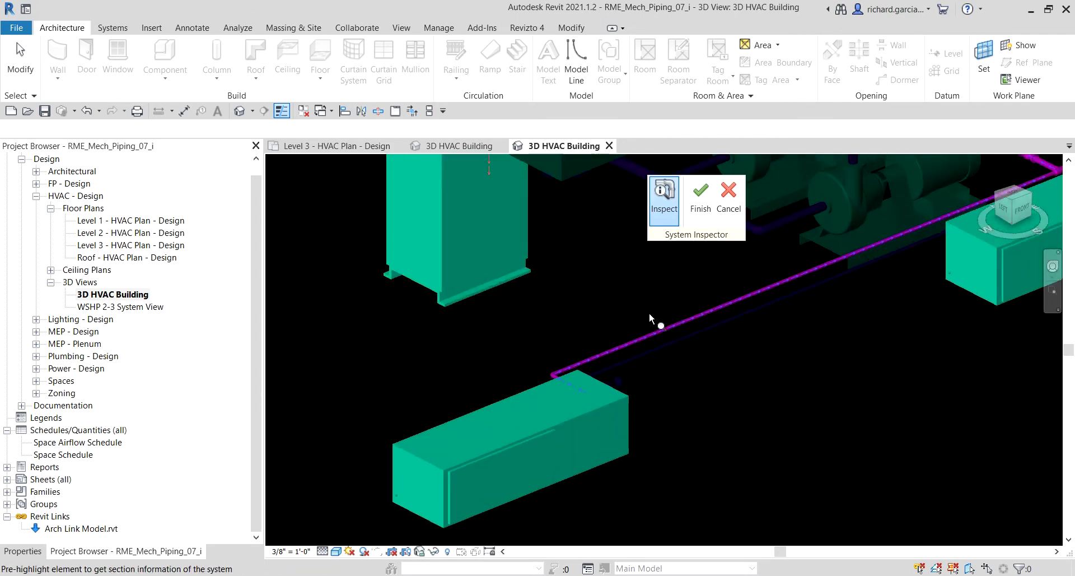
pyautogui.scroll(3, 533, 323)
pyautogui.moveTo(524, 344)
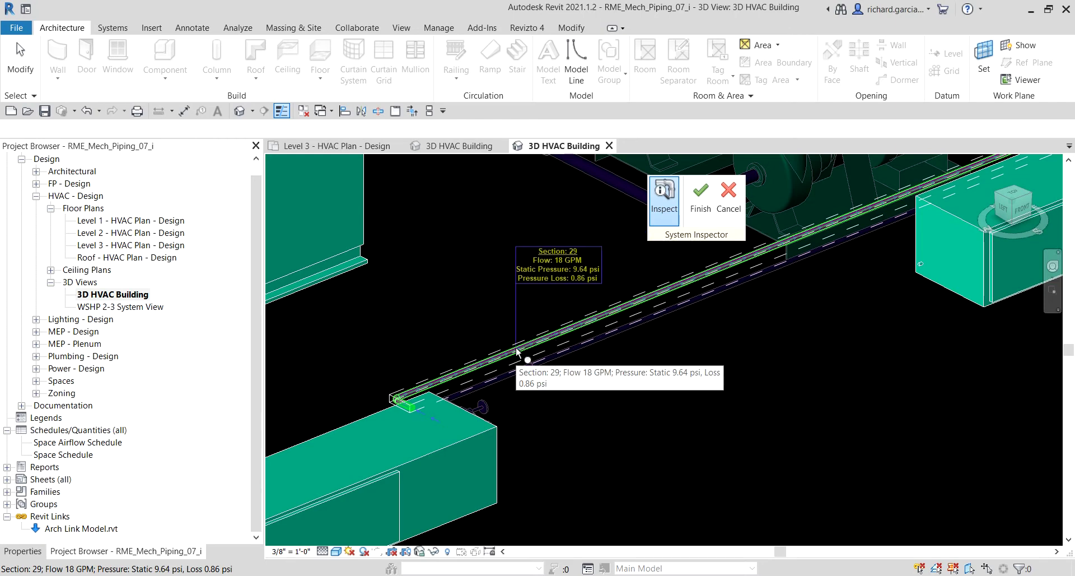
# Recheck the far horizontal unit's data and follow the flow arrows along its branch pipe toward the nearer unit.
pyautogui.scroll(-3, 526, 392)
pyautogui.scroll(4, 546, 442)
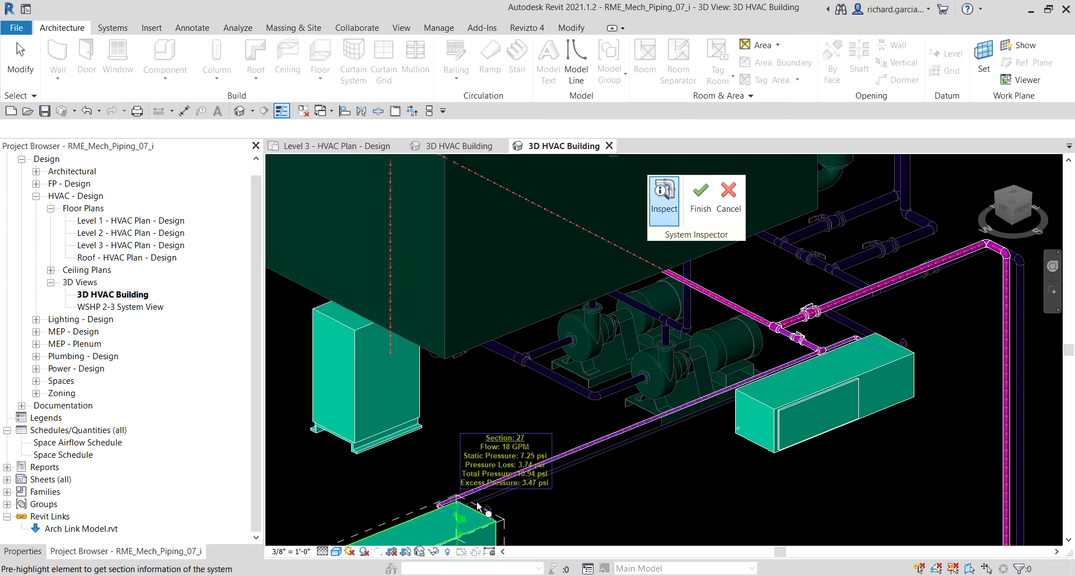
pyautogui.scroll(4, 508, 486)
pyautogui.scroll(1, 506, 480)
pyautogui.click(539, 450)
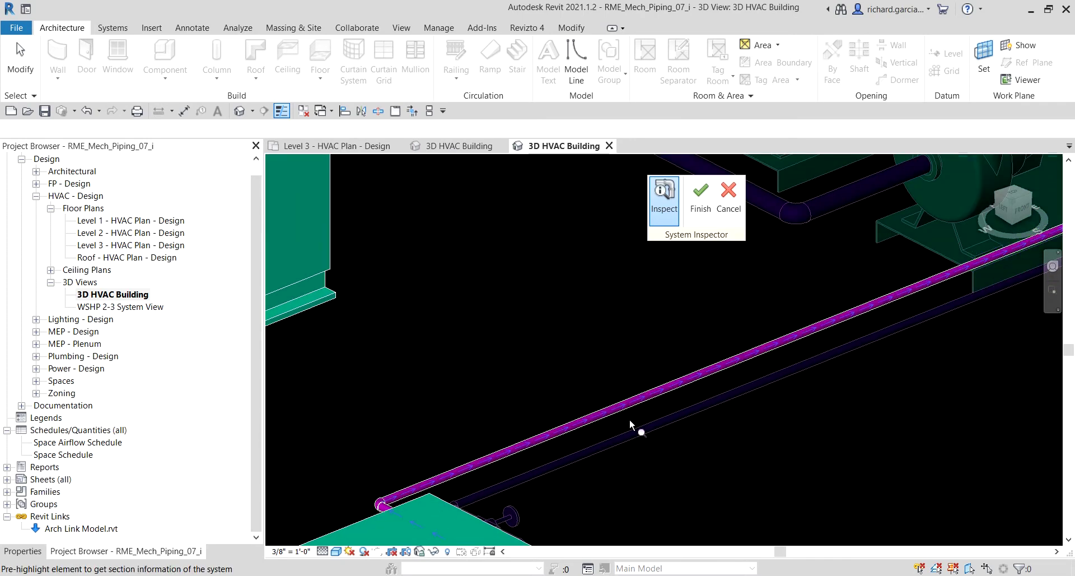
pyautogui.scroll(2, 634, 428)
pyautogui.moveTo(634, 428); pyautogui.dragTo(438, 500, button='middle')
pyautogui.moveTo(614, 420)
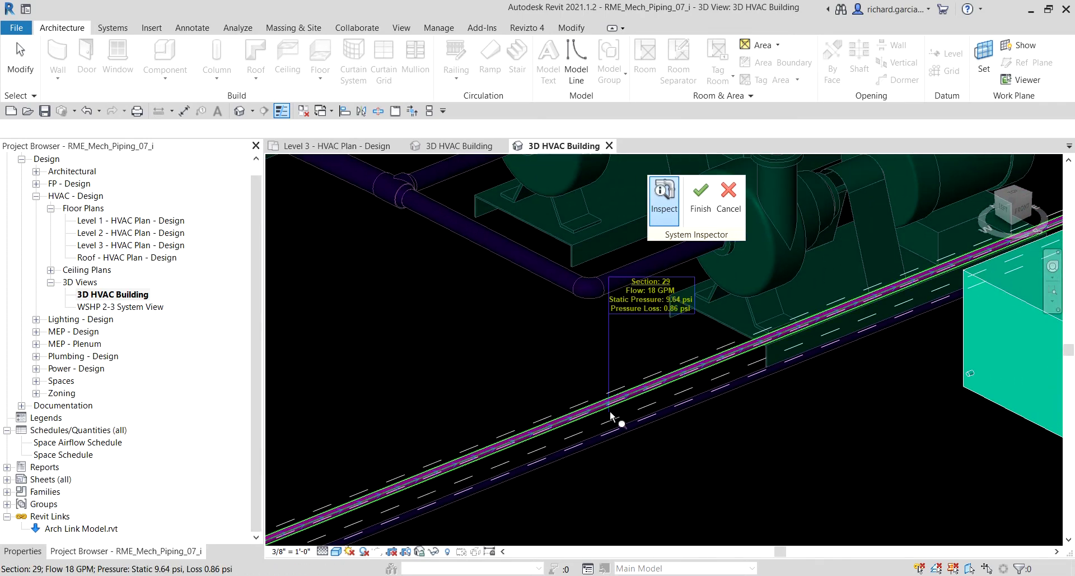
pyautogui.scroll(1, 614, 420)
pyautogui.moveTo(611, 423); pyautogui.dragTo(514, 476, button='middle')
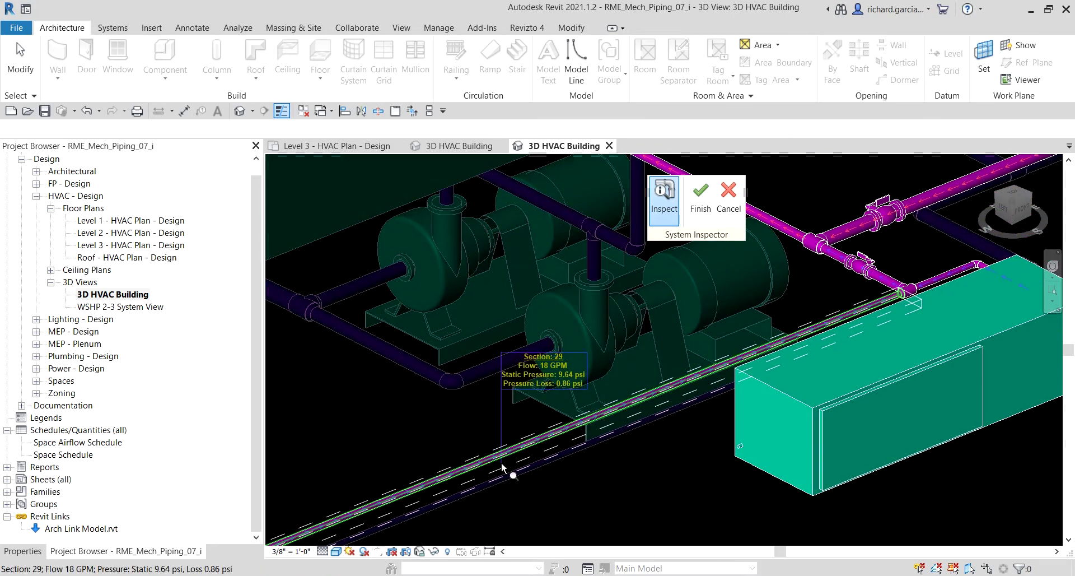
# Inspect the nearer horizontal unit and the larger valved main pipe at the tee for flow and pressure data.
pyautogui.moveTo(979, 295)
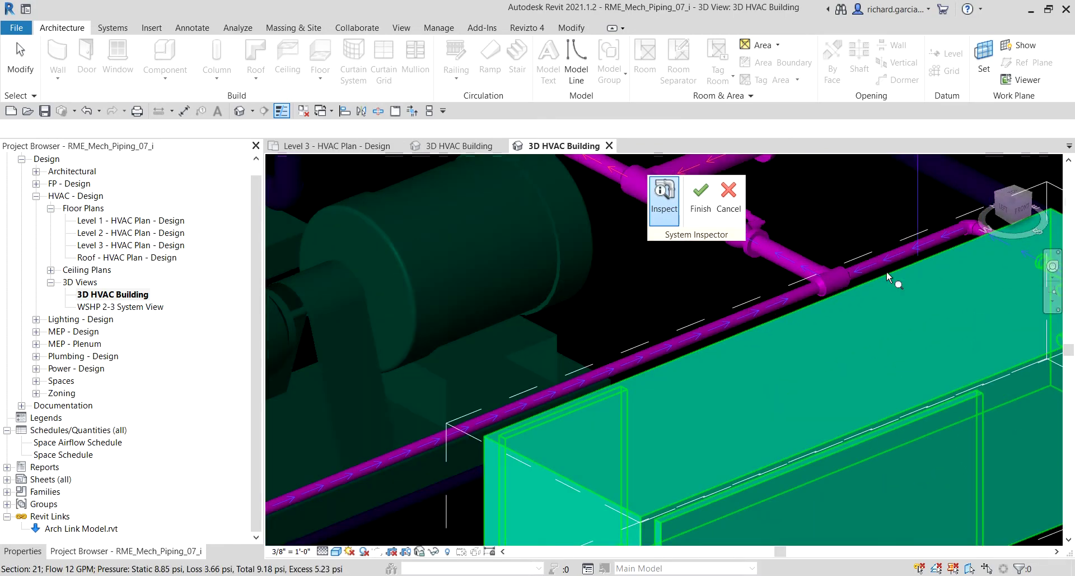
pyautogui.scroll(1, 979, 295)
pyautogui.moveTo(980, 296); pyautogui.dragTo(776, 452, button='middle')
pyautogui.moveTo(776, 453)
pyautogui.moveTo(725, 322)
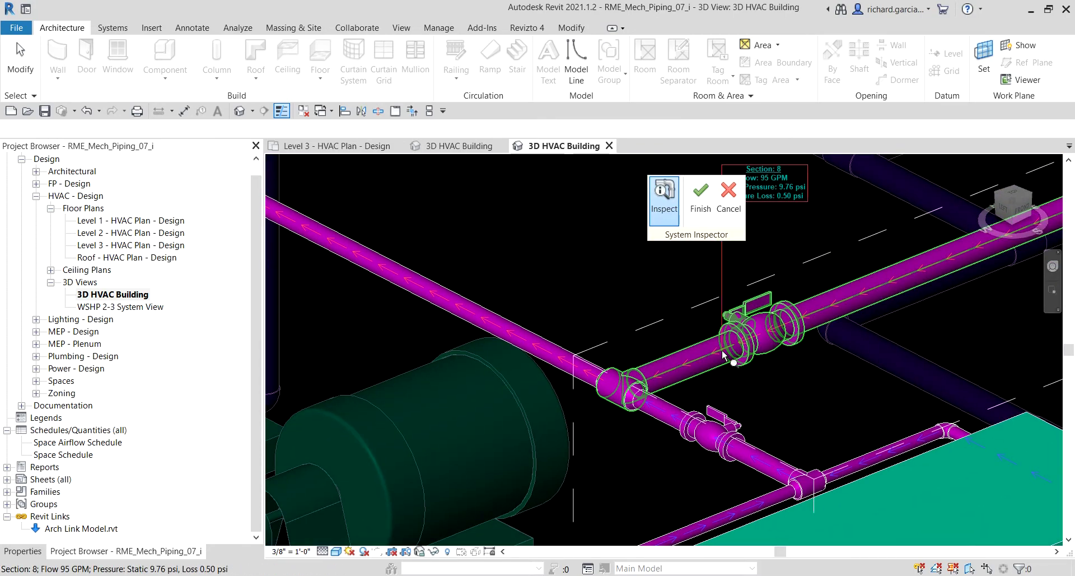
pyautogui.scroll(-1, 725, 322)
pyautogui.moveTo(725, 322); pyautogui.dragTo(832, 435, button='middle')
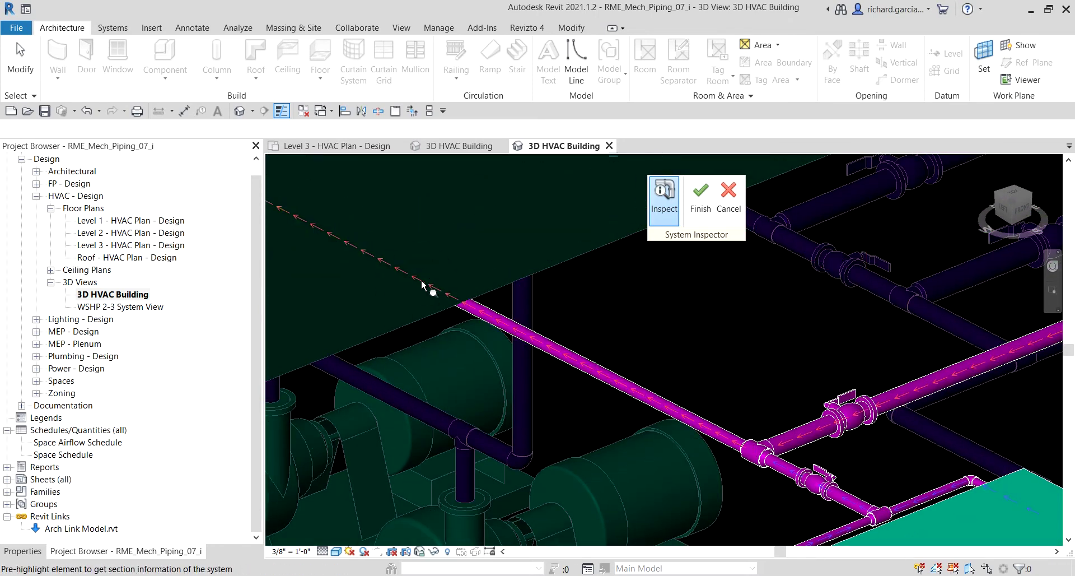
# Trace the red critical-path flow arrows from the main pipe tee through the large equipment unit.
pyautogui.scroll(-1, 425, 286)
pyautogui.moveTo(432, 288); pyautogui.dragTo(677, 372, button='middle')
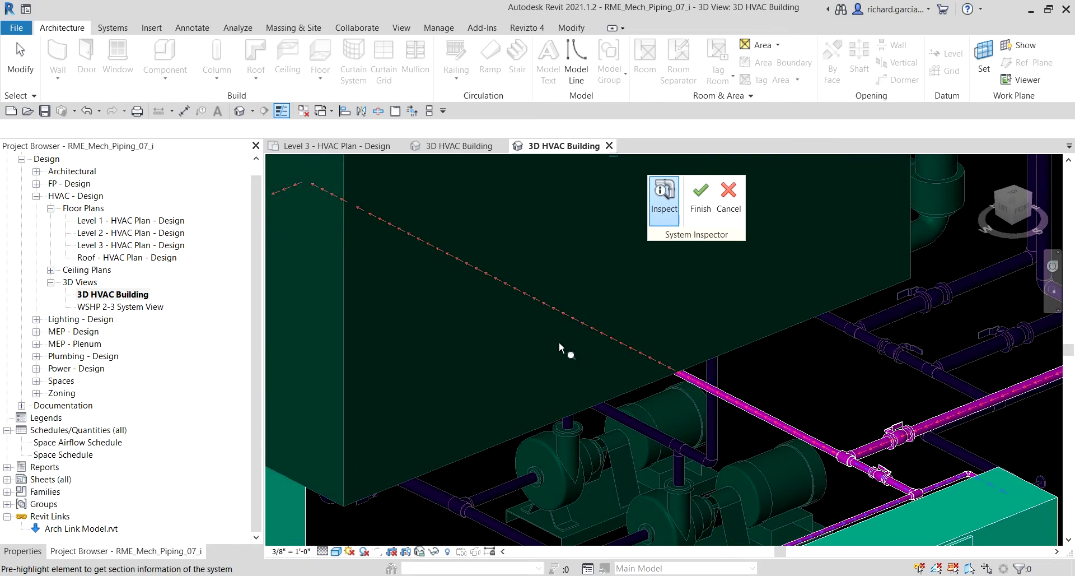
pyautogui.scroll(-3, 560, 347)
pyautogui.moveTo(516, 372)
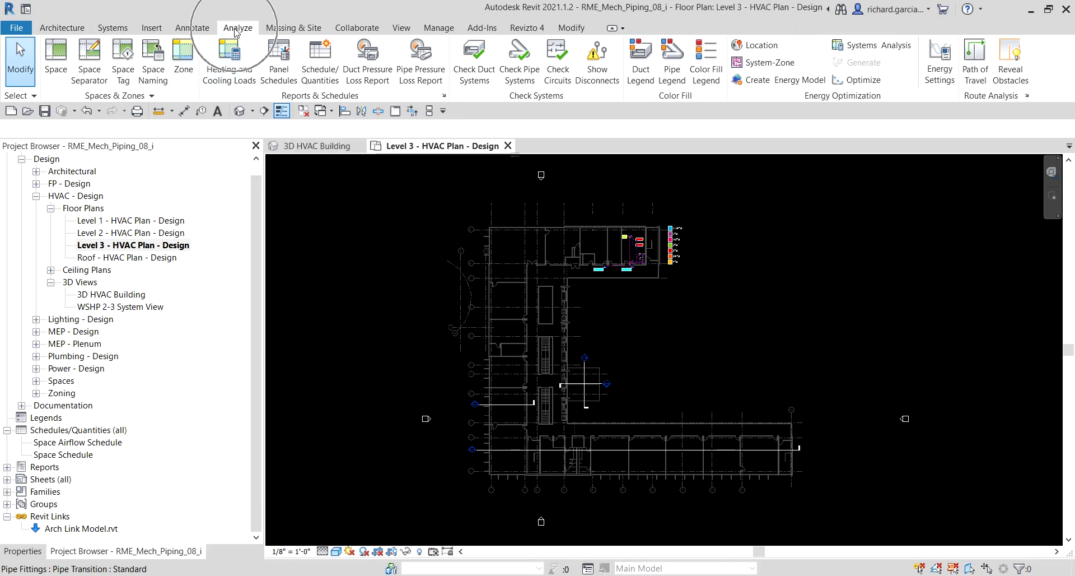
# In the RME_Mech_Piping_08_i project, run Check Pipe Systems from the Level 3 HVAC plan.
pyautogui.click(525, 76)
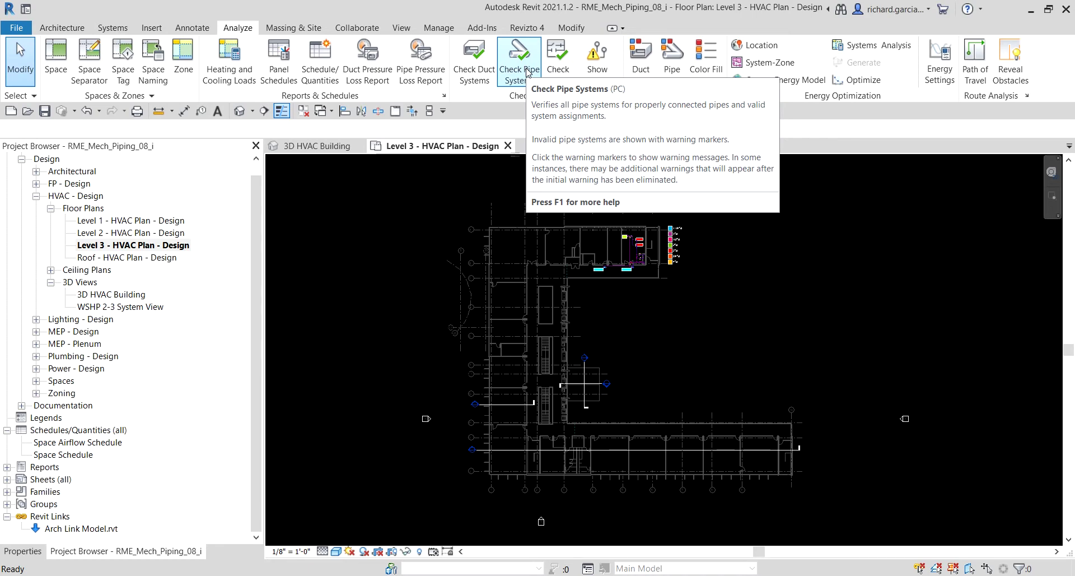
# Turn on Check Pipe Systems for the Level 3 HVAC plan and display the System Browser.
pyautogui.click(526, 72)
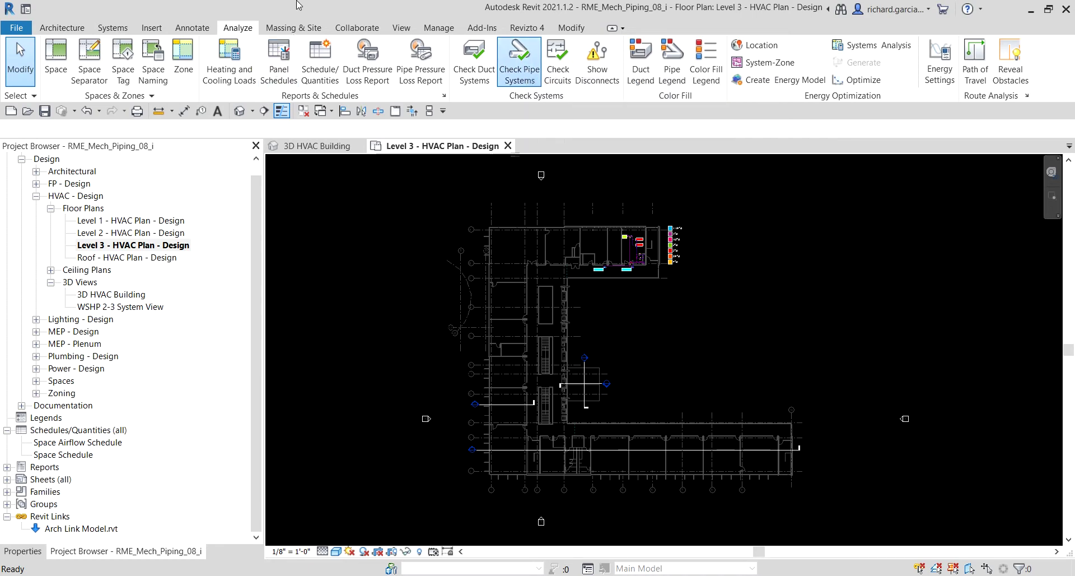
pyautogui.rightClick(360, 269)
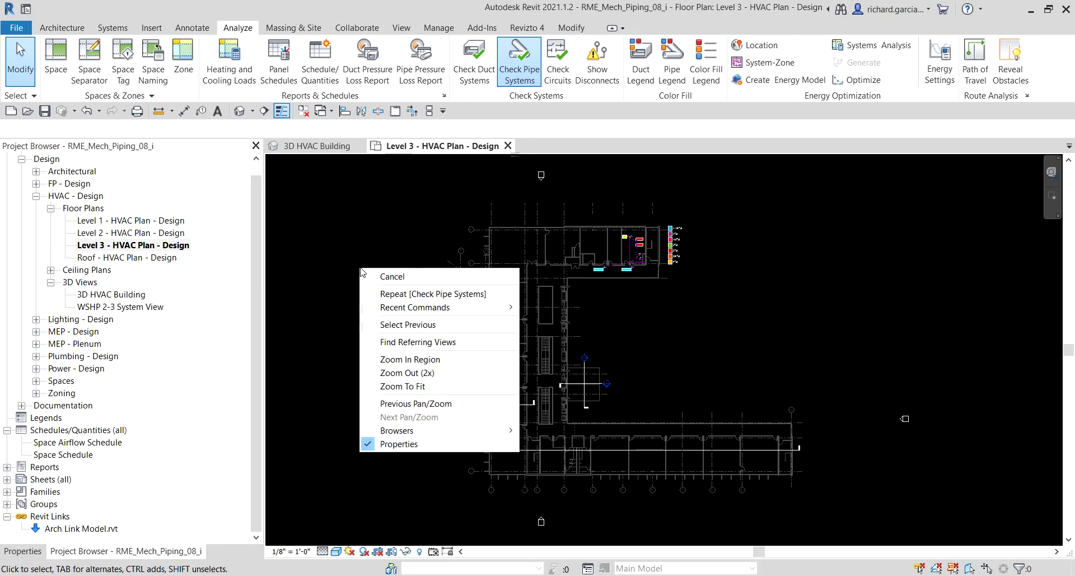
pyautogui.moveTo(434, 430)
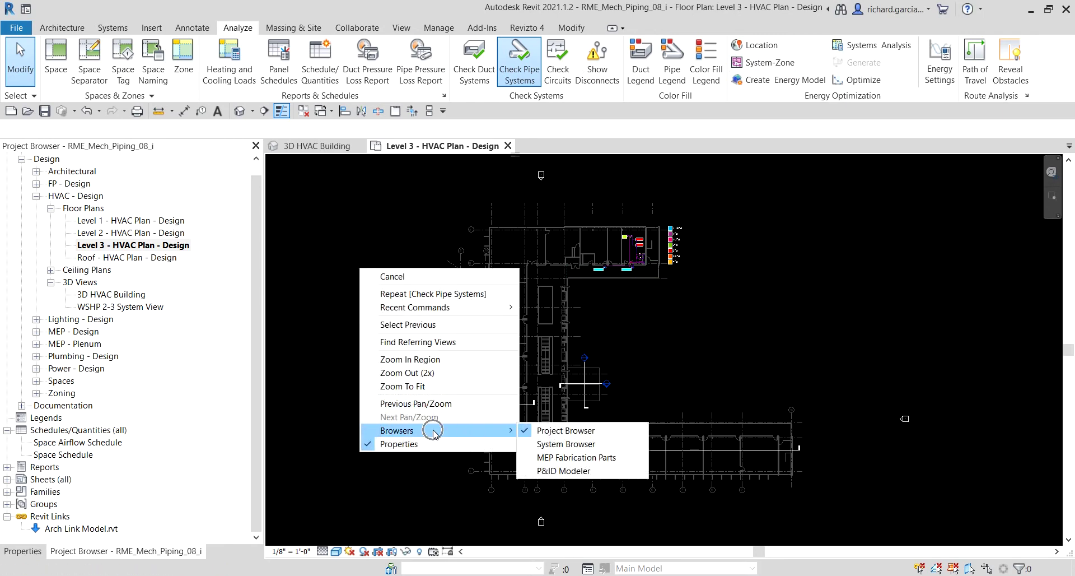
pyautogui.click(566, 443)
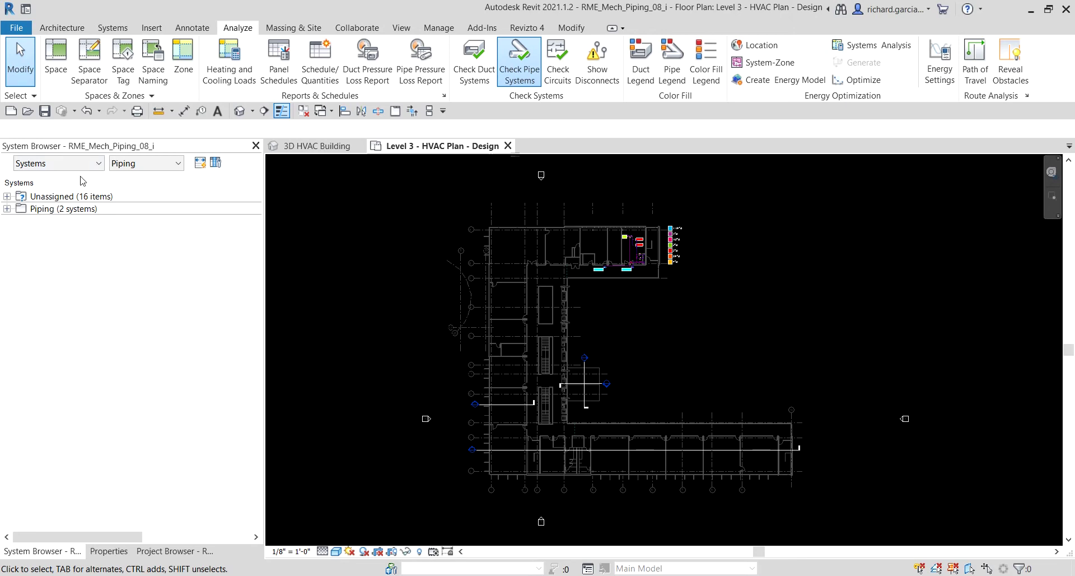
# Review the commands available for the Unassigned and Piping groups and the view types offered in the System Browser.
pyautogui.click(85, 196)
pyautogui.rightClick(106, 198)
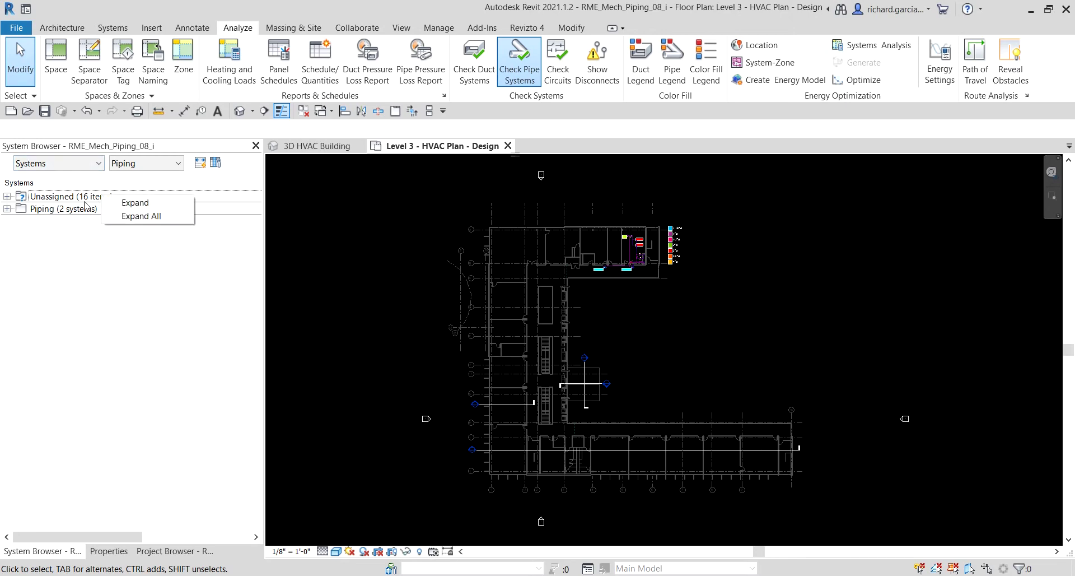
pyautogui.click(76, 210)
pyautogui.rightClick(77, 210)
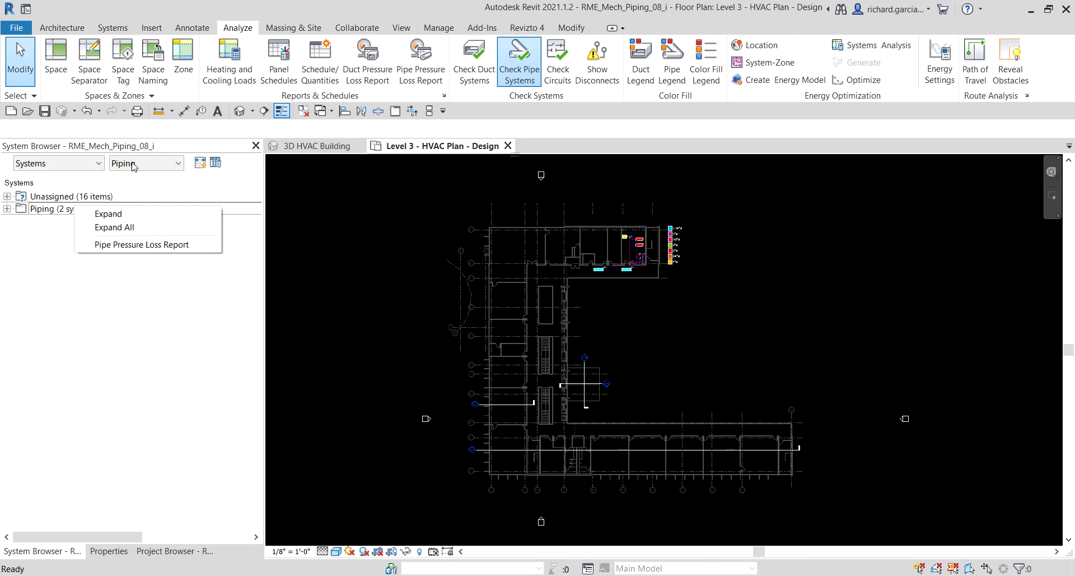
pyautogui.click(111, 151)
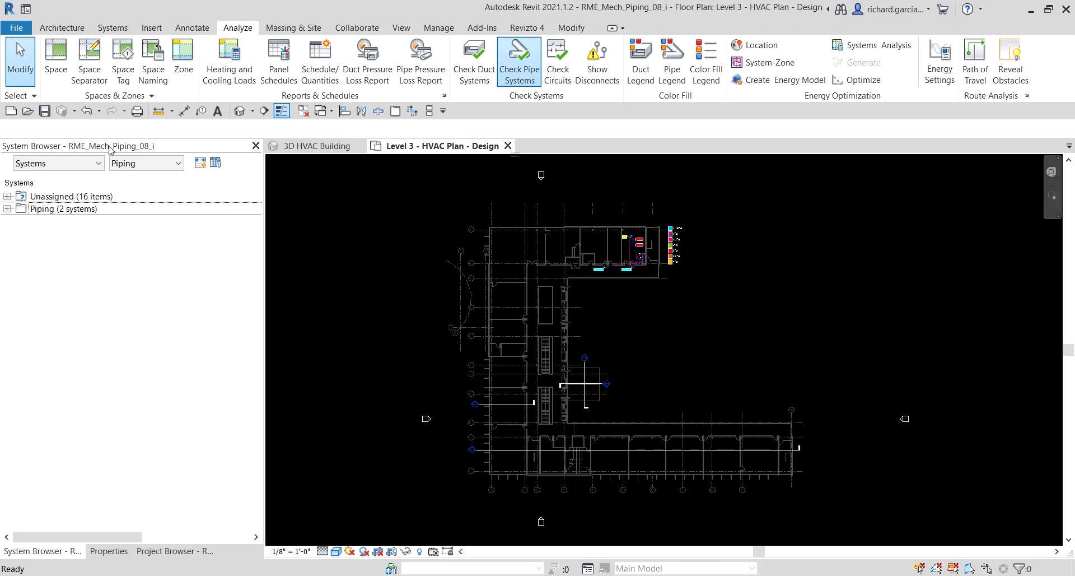
pyautogui.click(84, 164)
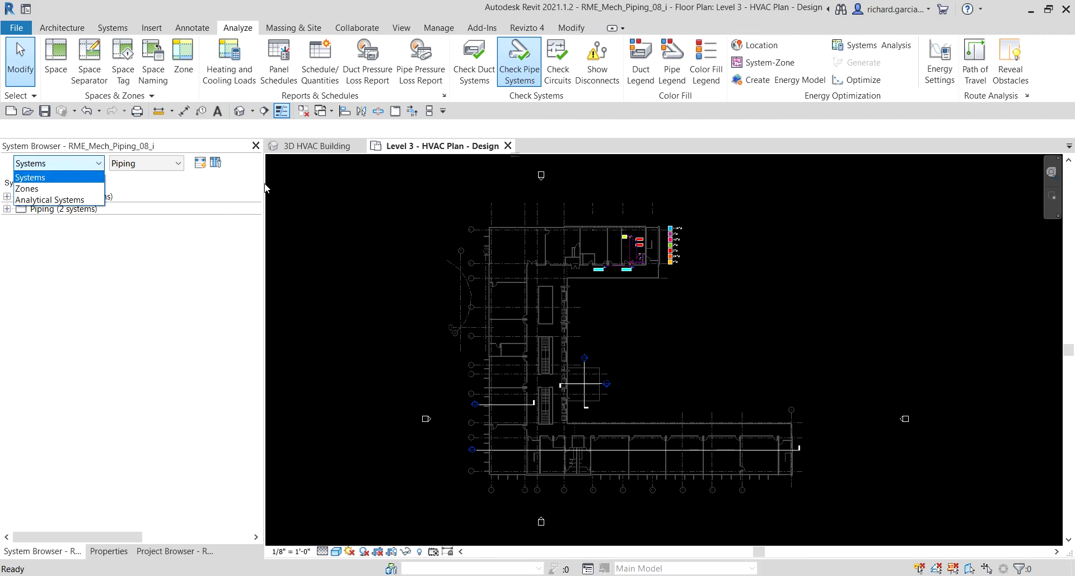
pyautogui.click(216, 185)
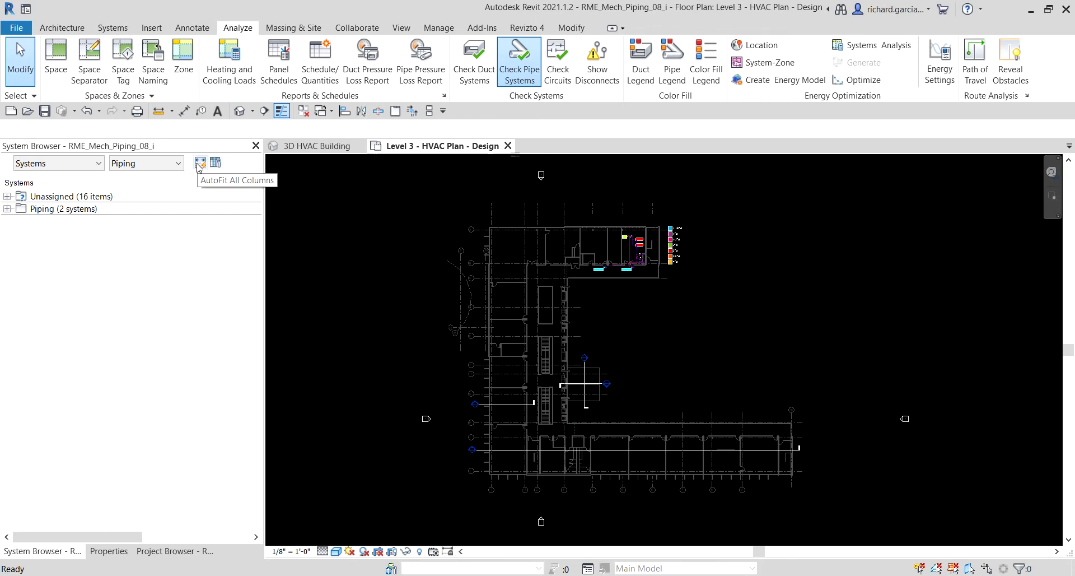
# Expand the Piping group and the CHWS system through its Condensing Boiler: 500 MBH to list the connected equipment.
pyautogui.click(7, 209)
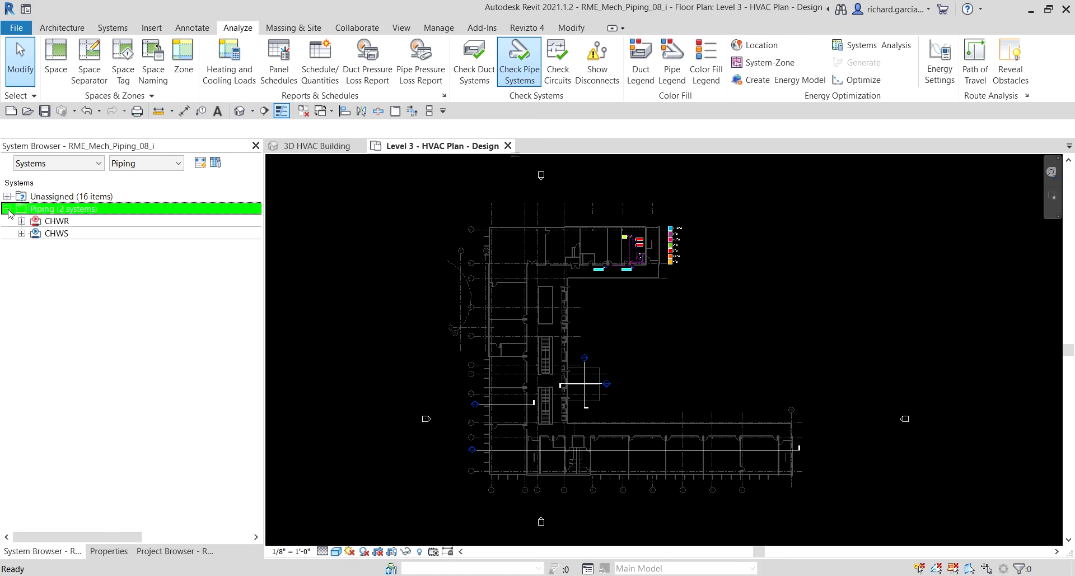
pyautogui.rightClick(48, 221)
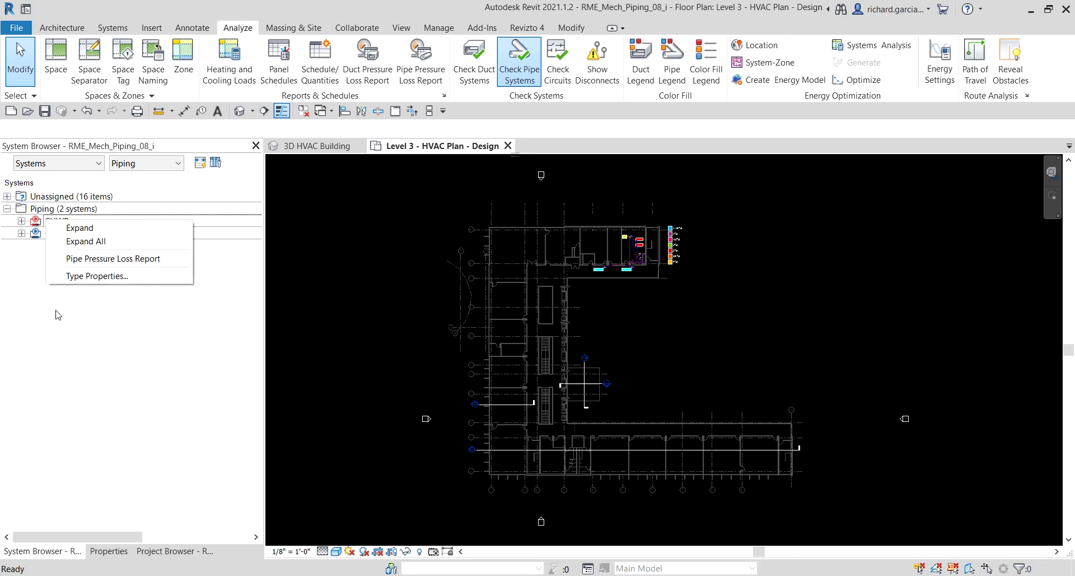
pyautogui.press('Escape')
pyautogui.click(65, 223)
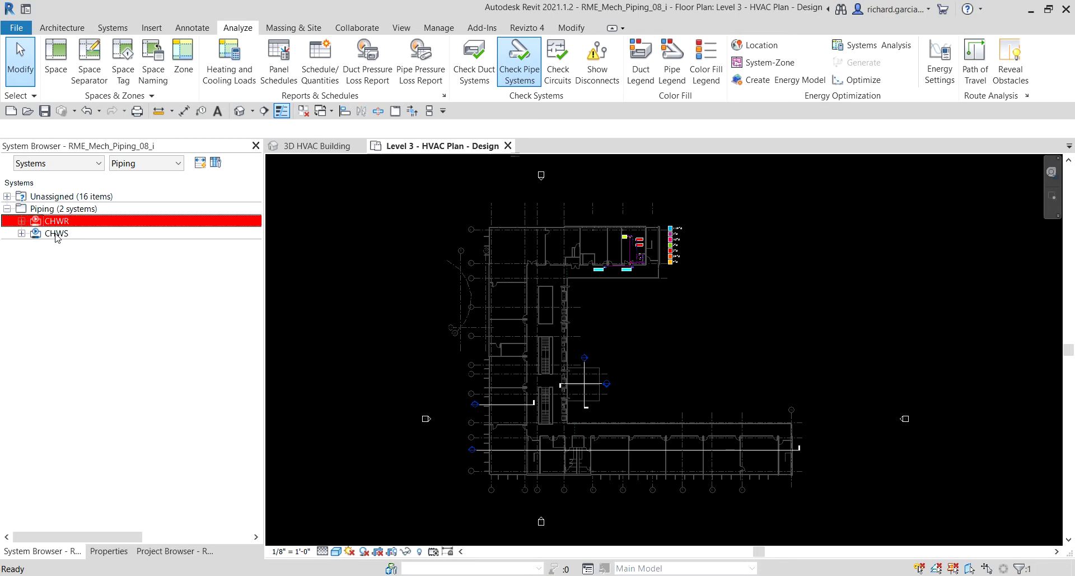
pyautogui.click(56, 233)
pyautogui.click(21, 233)
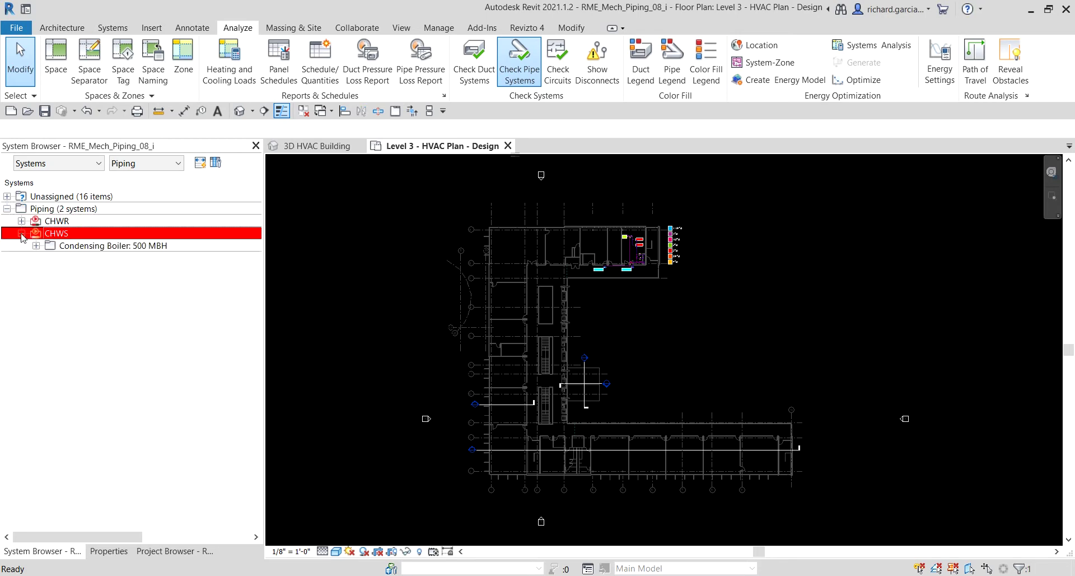
pyautogui.click(36, 245)
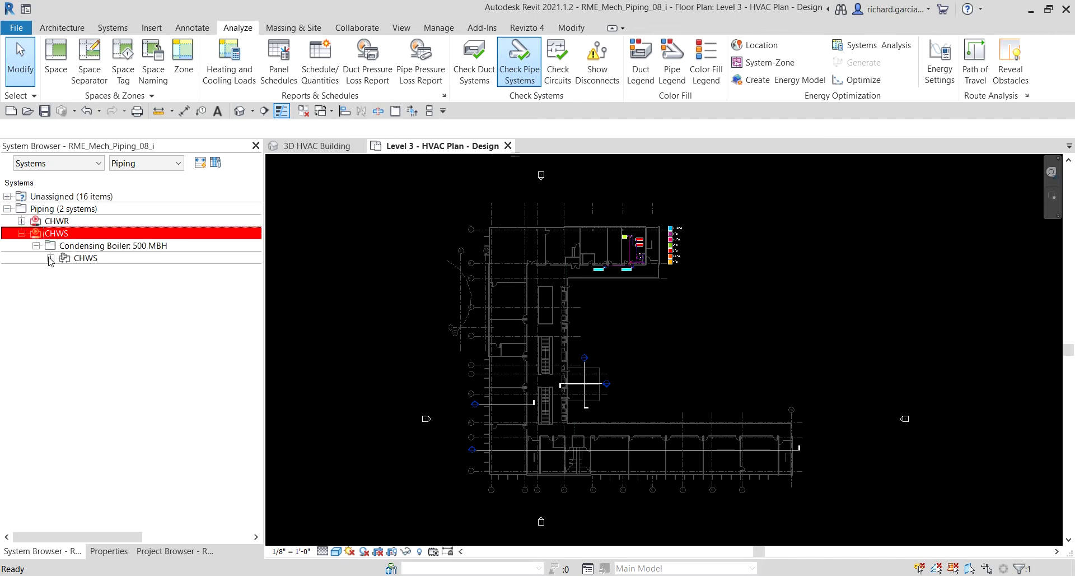
pyautogui.click(51, 258)
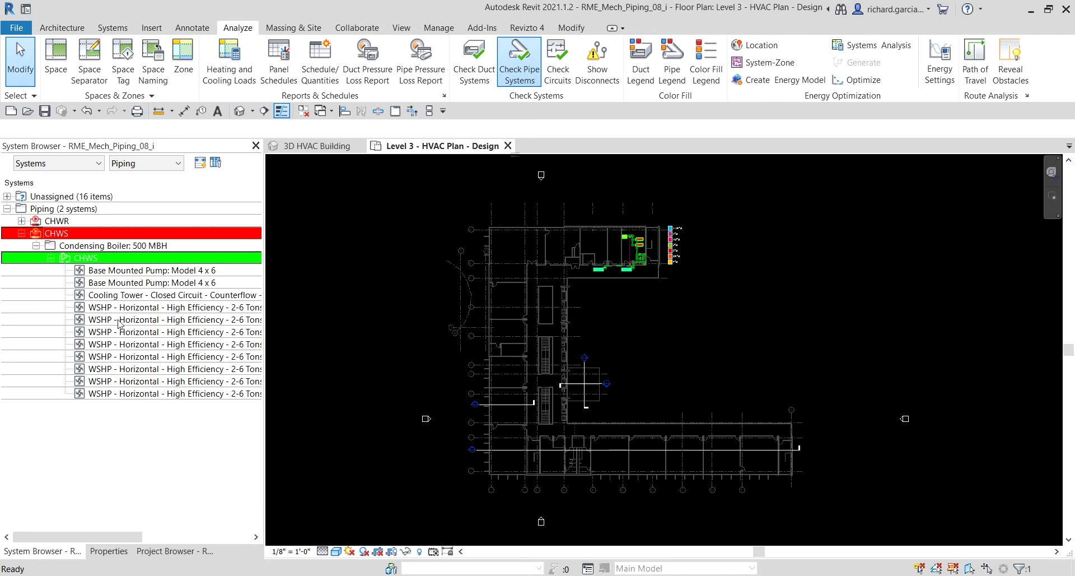
pyautogui.press('Escape')
# Expand the CHWR system through its Condensing Boiler: 500 MBH down to the individual WSHP units.
pyautogui.click(22, 222)
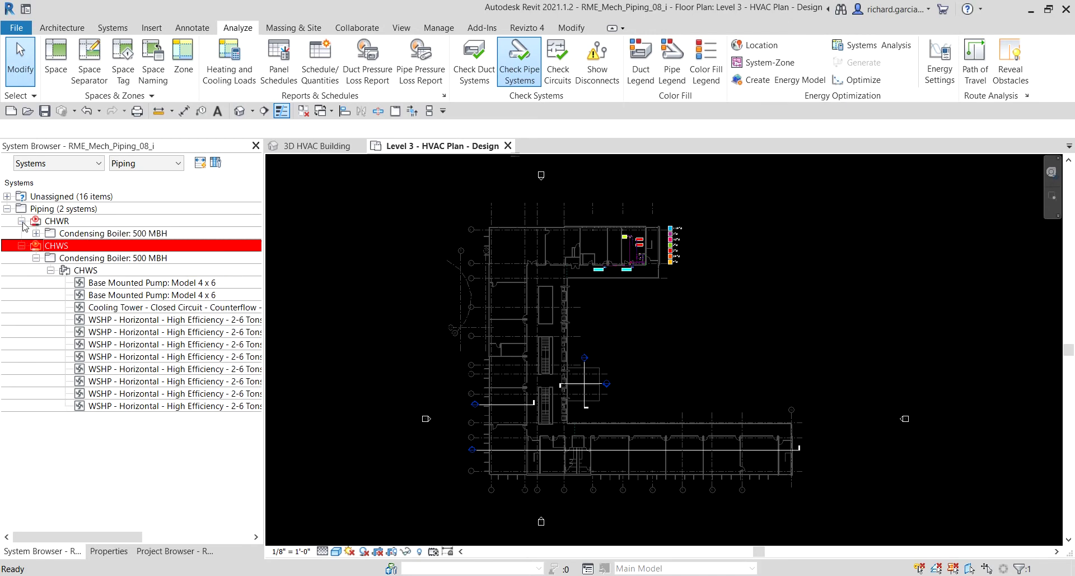
pyautogui.click(37, 234)
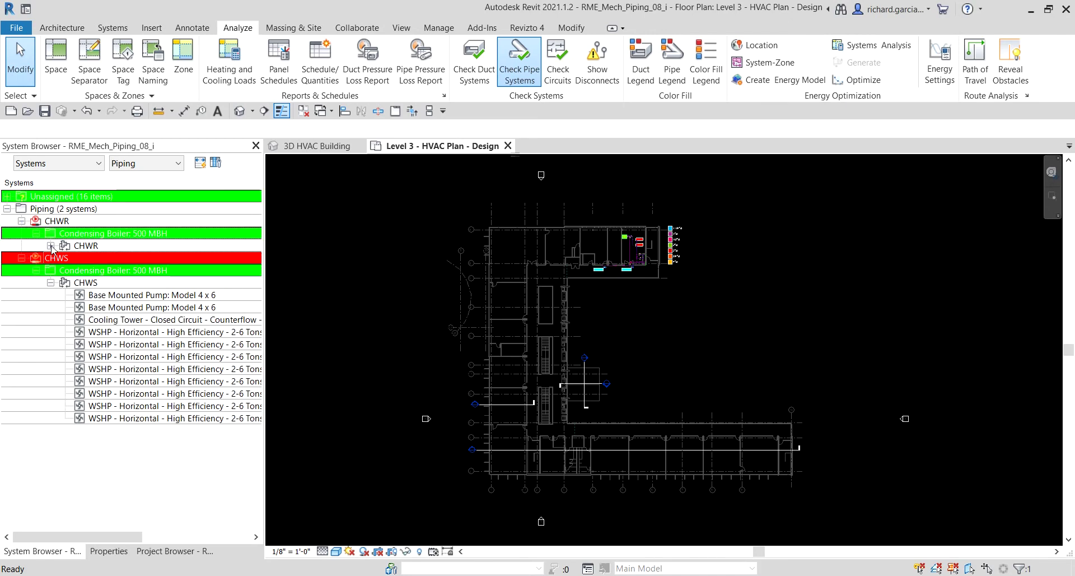
pyautogui.click(51, 245)
pyautogui.click(59, 246)
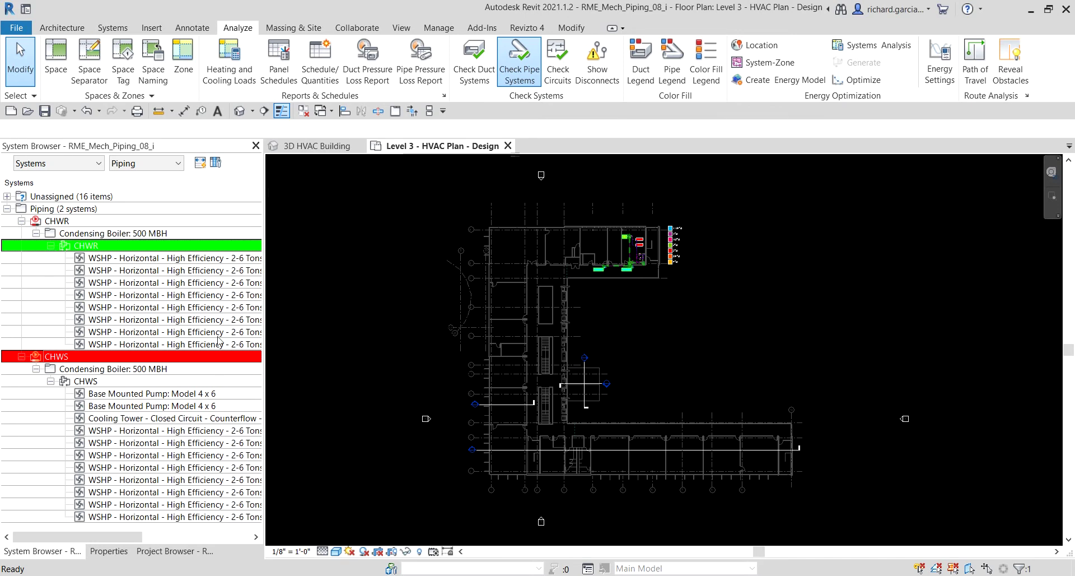
pyautogui.press('Escape')
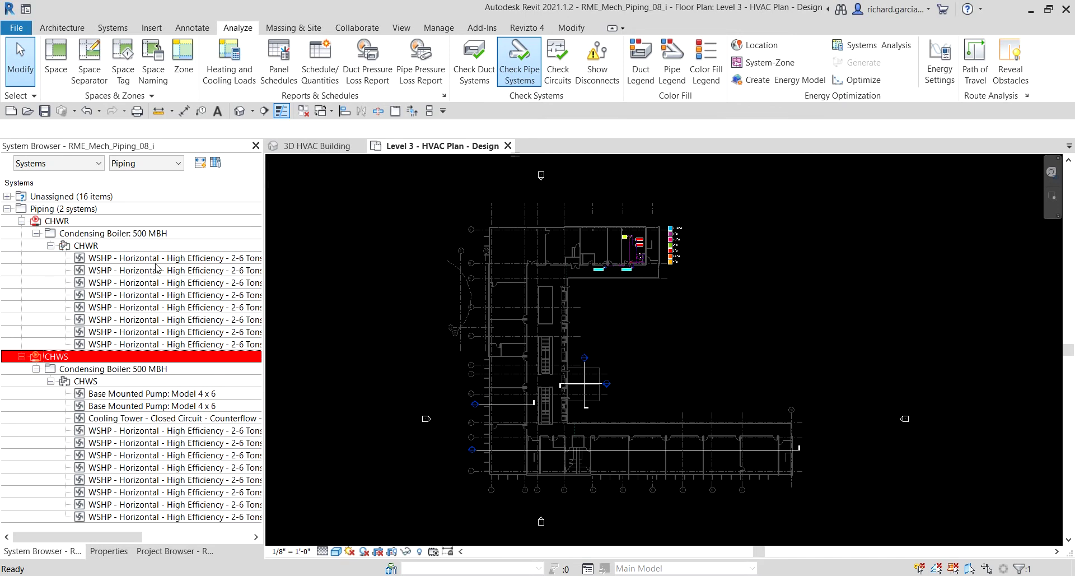
# Compare a CHWR heat pump, the boiler, and the CHWR and CHWS networks by highlighting each in the Level 3 plan.
pyautogui.click(102, 259)
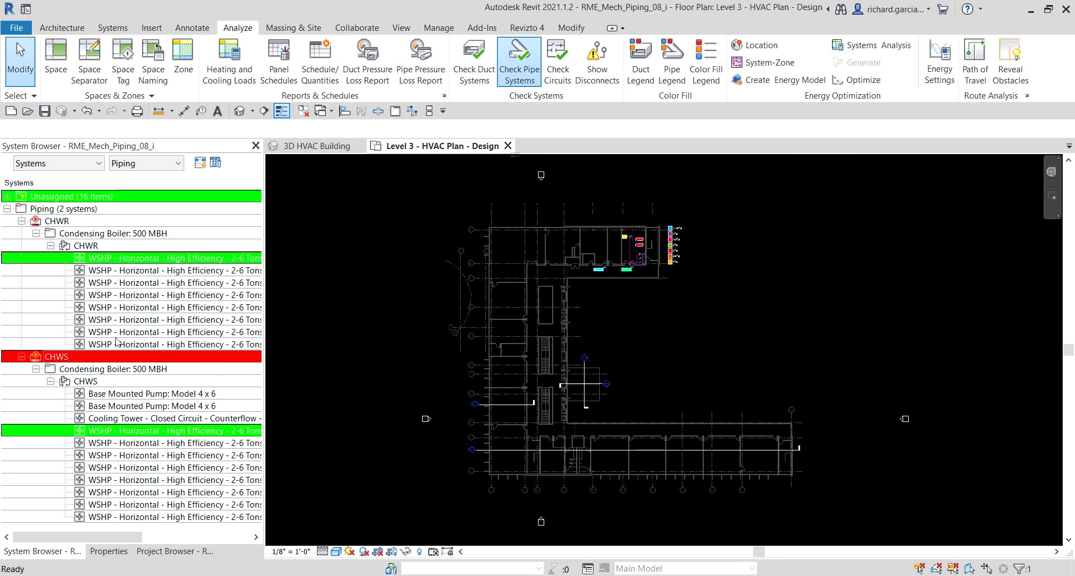
pyautogui.click(90, 236)
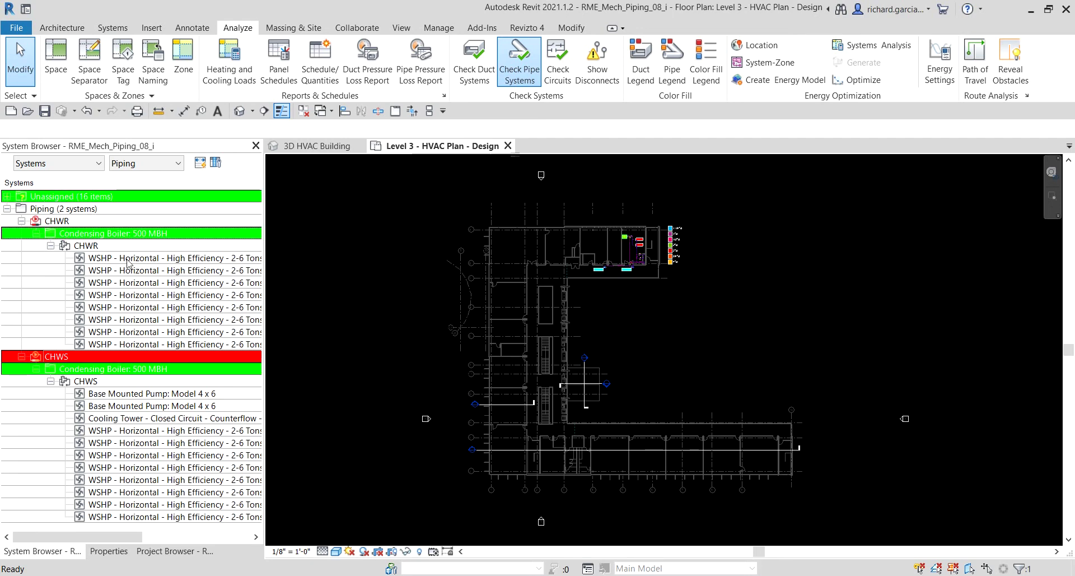
pyautogui.click(97, 247)
pyautogui.click(95, 248)
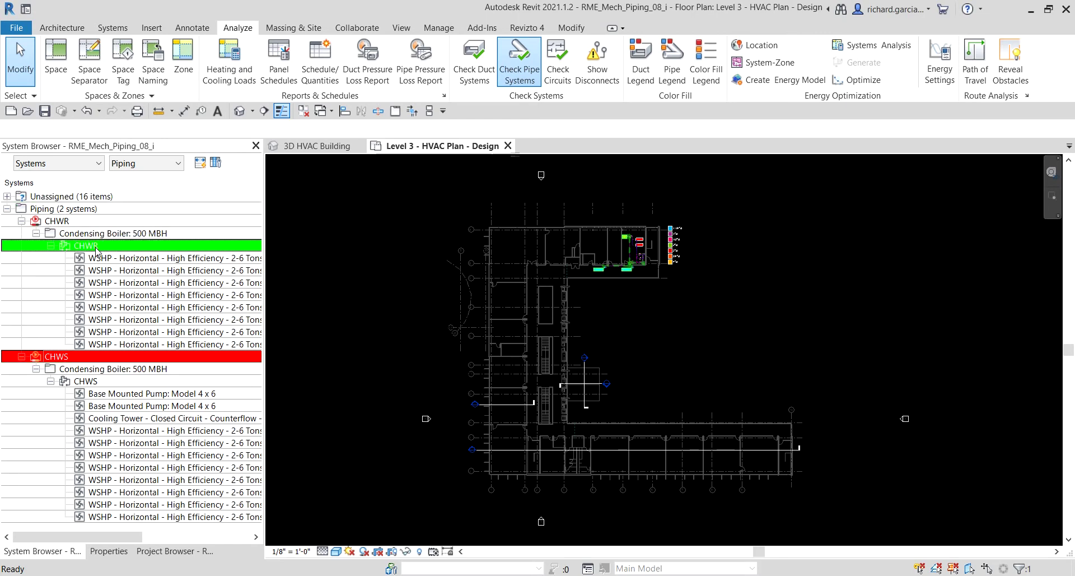
pyautogui.click(96, 382)
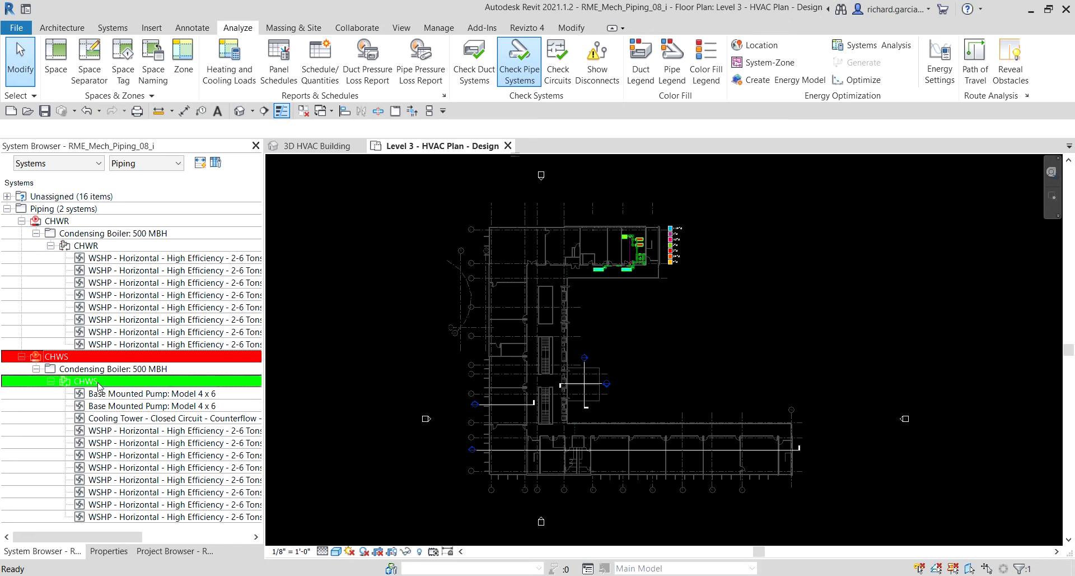
pyautogui.click(661, 328)
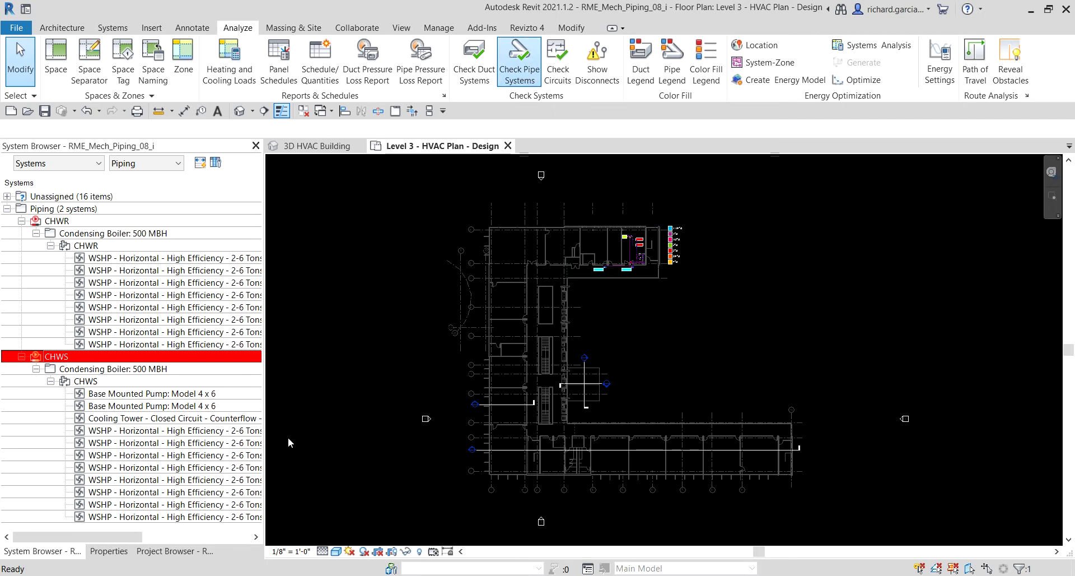
# Open the Level 1 - HVAC Plan - Design floor plan from the Project Browser.
pyautogui.click(170, 553)
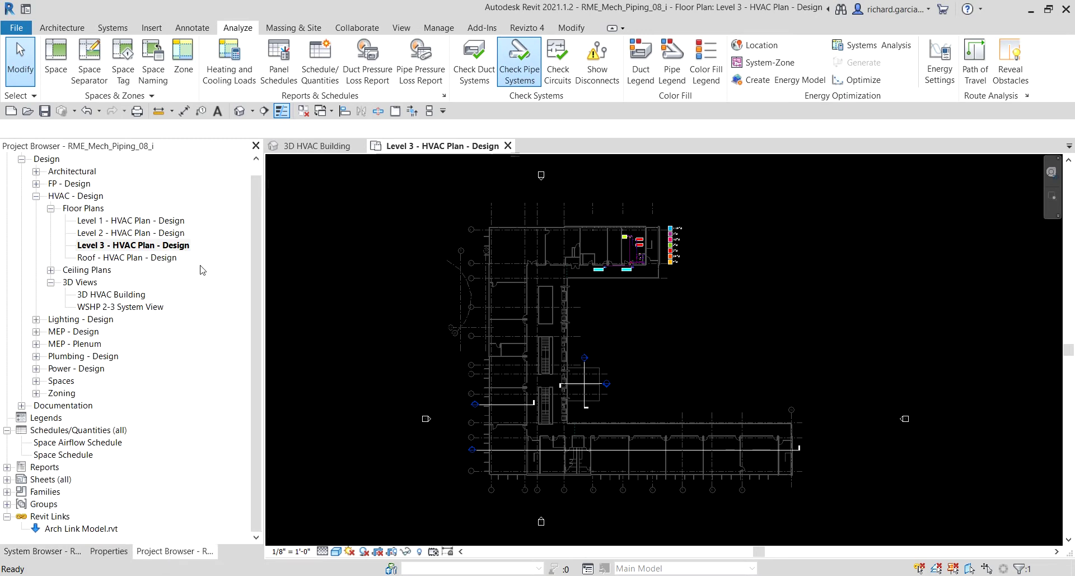
pyautogui.click(129, 222)
pyautogui.doubleClick(129, 221)
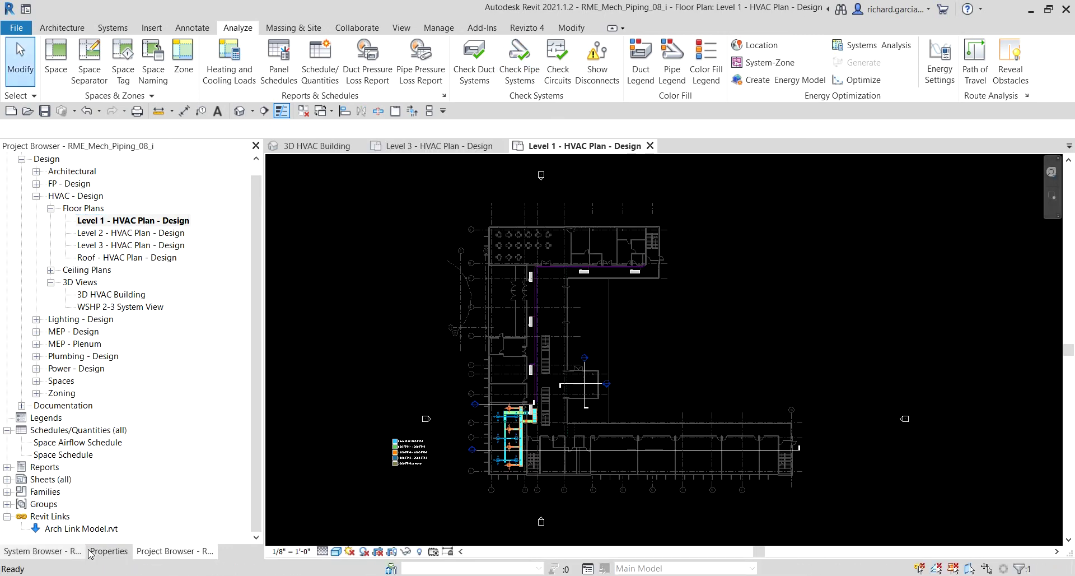
# Return to the System Browser, check the CHWR and CHWS systems against the Level 1 plan, and clear the selection.
pyautogui.click(56, 552)
pyautogui.click(185, 222)
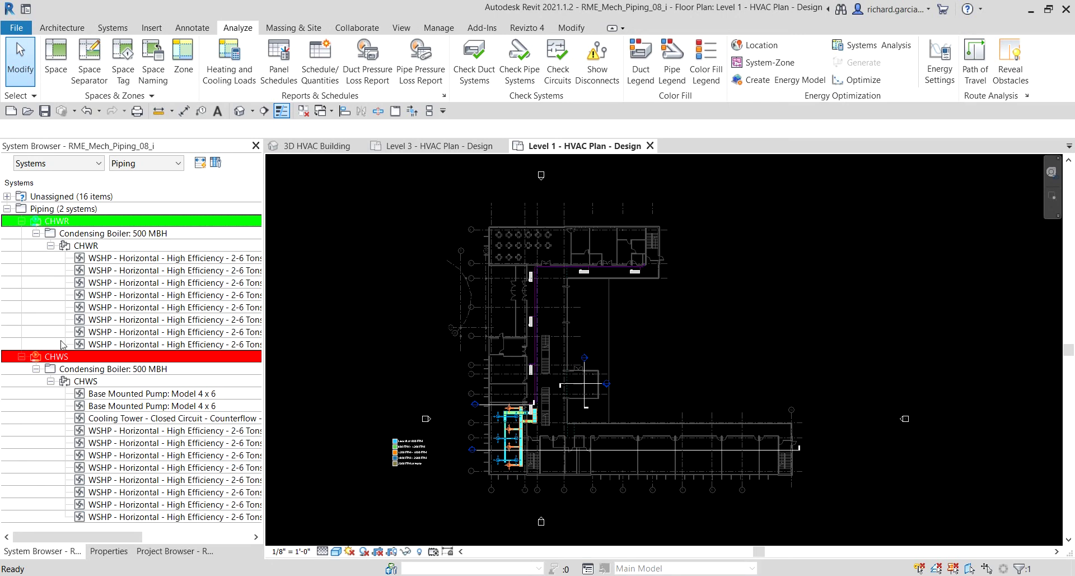
pyautogui.click(85, 381)
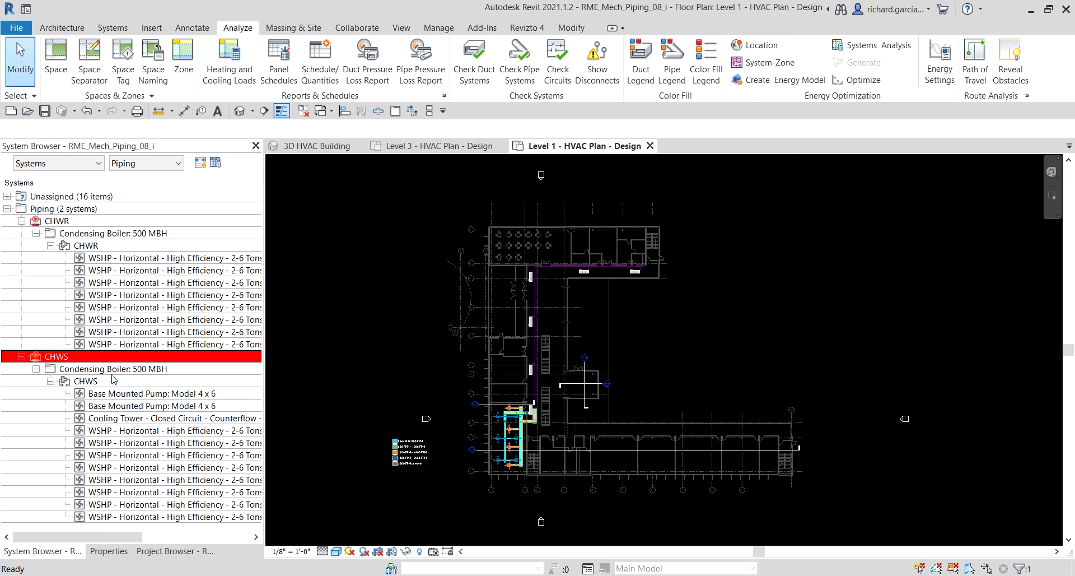
pyautogui.click(721, 347)
pyautogui.moveTo(721, 347); pyautogui.dragTo(721, 341, button='middle')
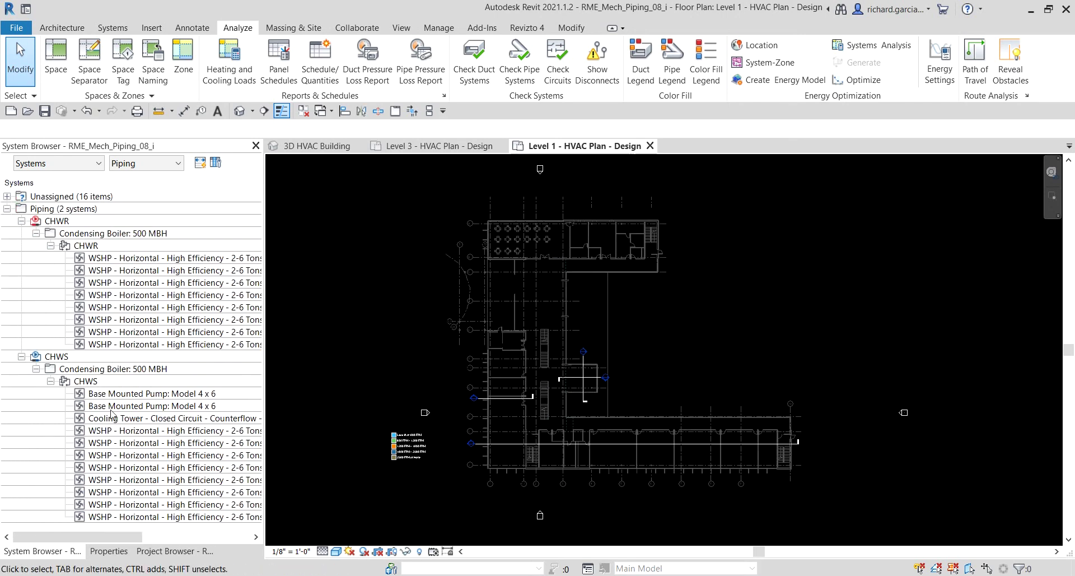
# Highlight the CHWS system, its condensing boiler, its pipe network and the first base mounted pump in turn.
pyautogui.click(57, 357)
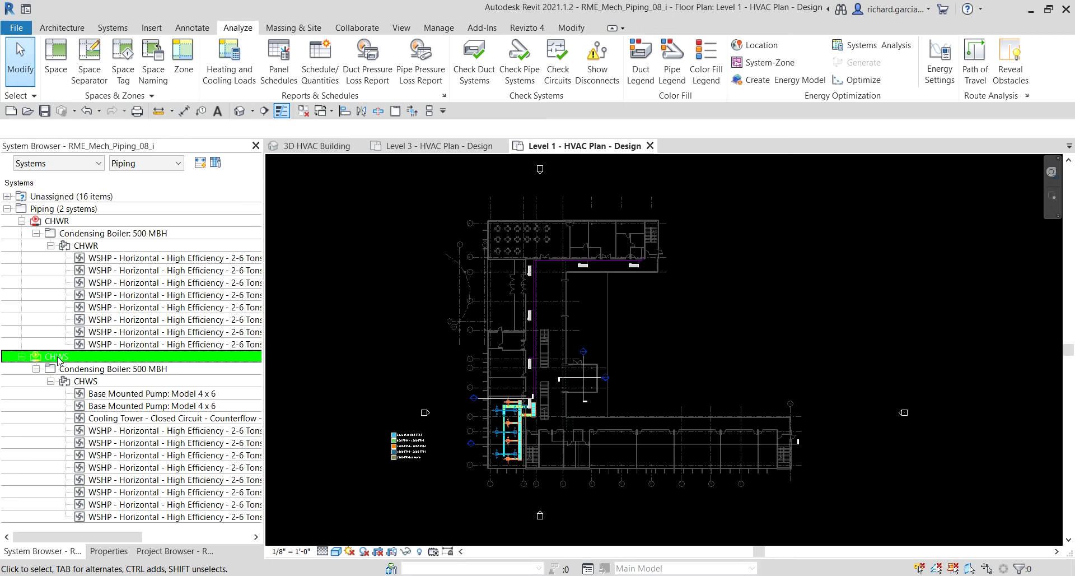
pyautogui.click(138, 375)
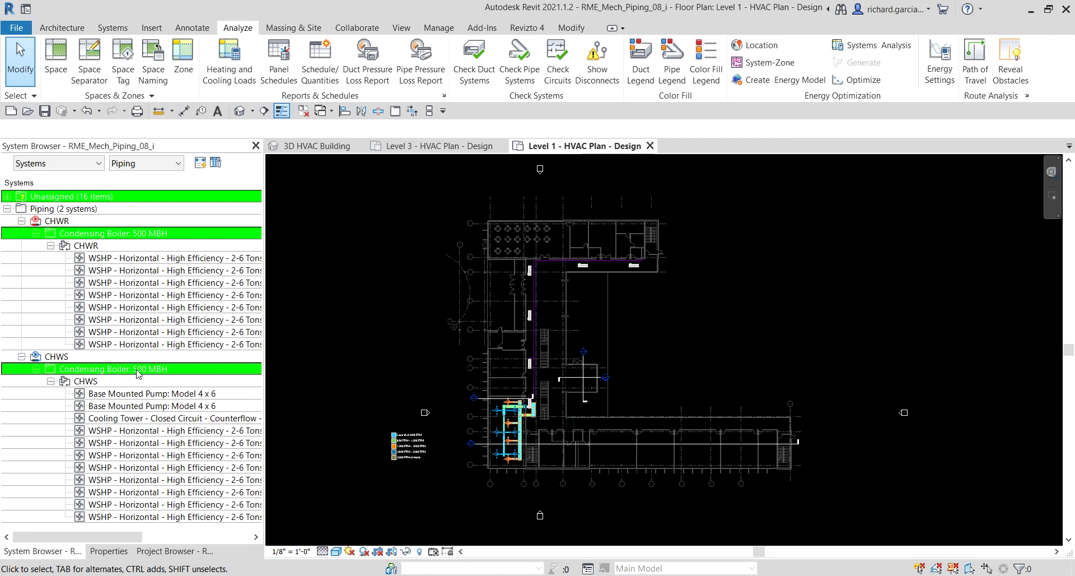
pyautogui.click(87, 383)
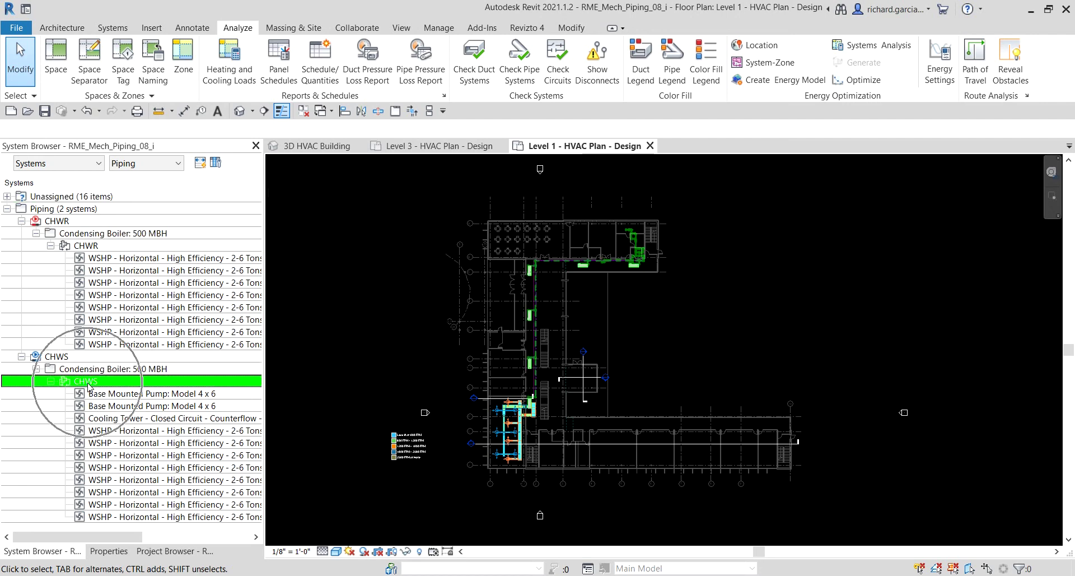
pyautogui.click(145, 395)
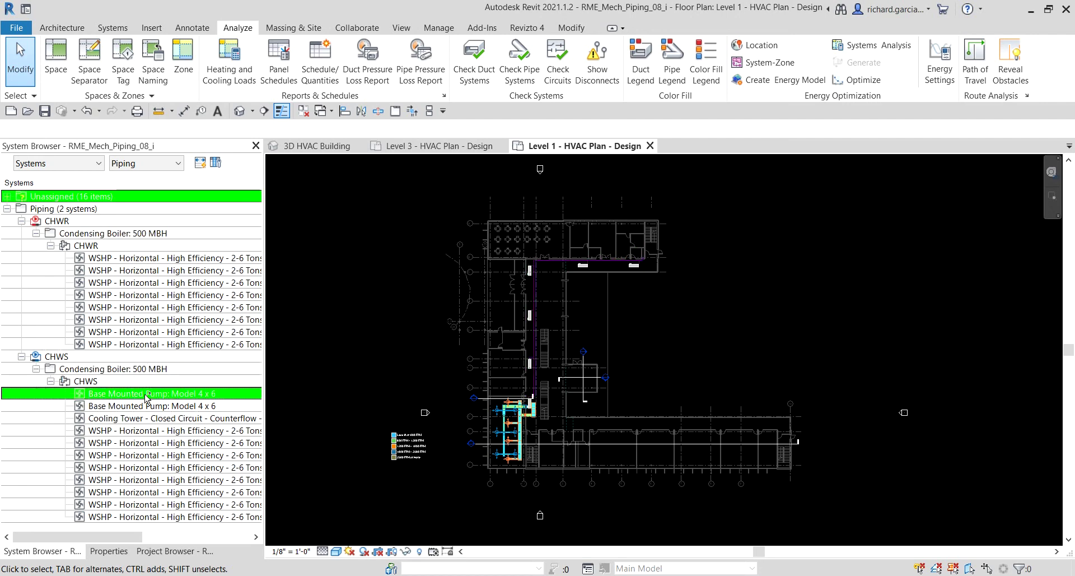
# Select the first, third and fifth WSHP units under CHWS in turn to locate them in the Level 1 plan.
pyautogui.click(133, 431)
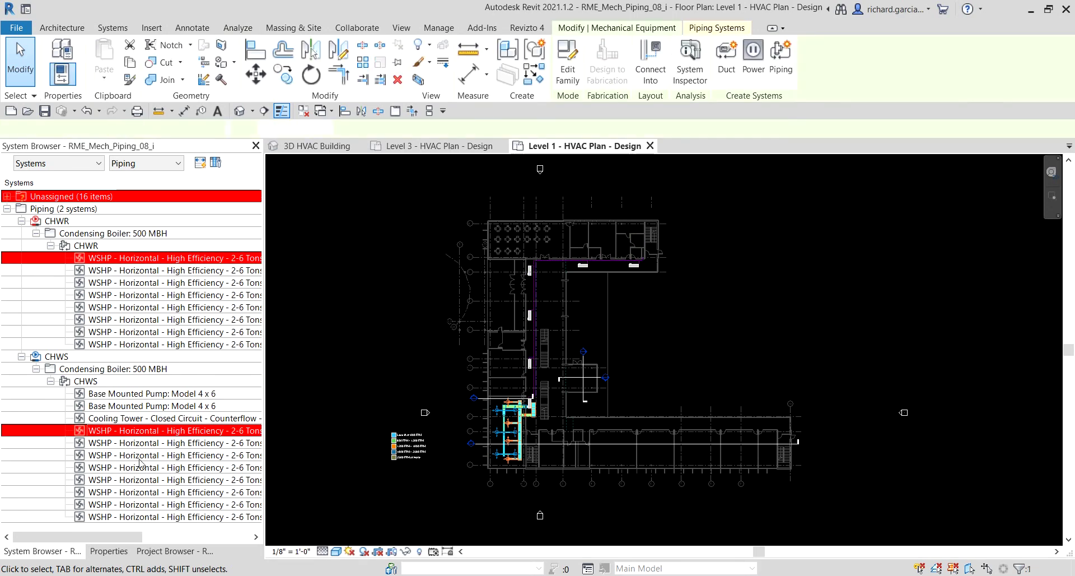
pyautogui.click(137, 455)
pyautogui.click(137, 480)
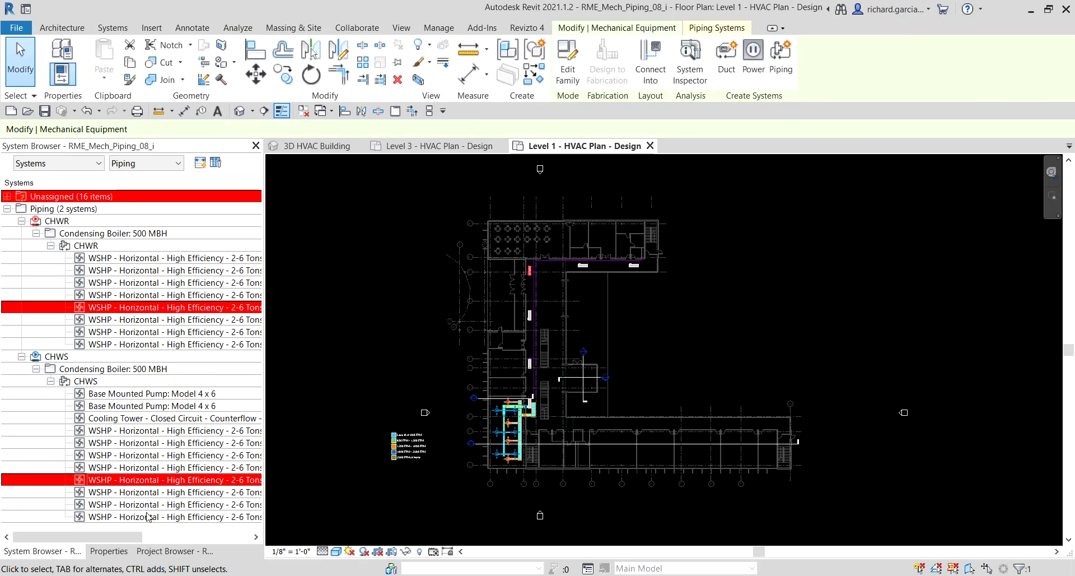
# Locate the eighth and seventh WSHP units under CHWS in the plan, and select all members of the CHWS pipe network.
pyautogui.click(148, 517)
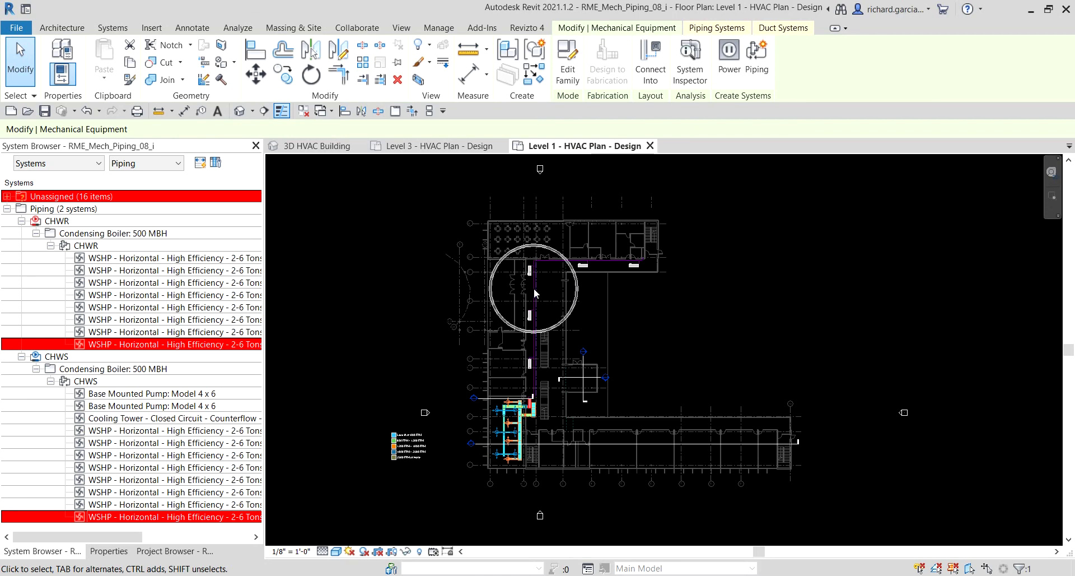
pyautogui.click(198, 505)
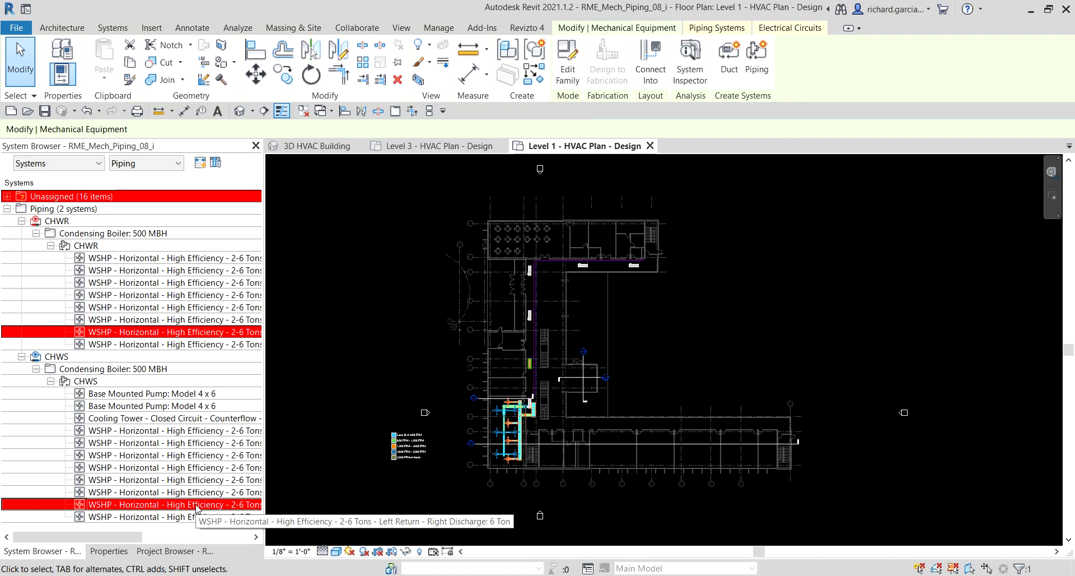
pyautogui.rightClick(93, 387)
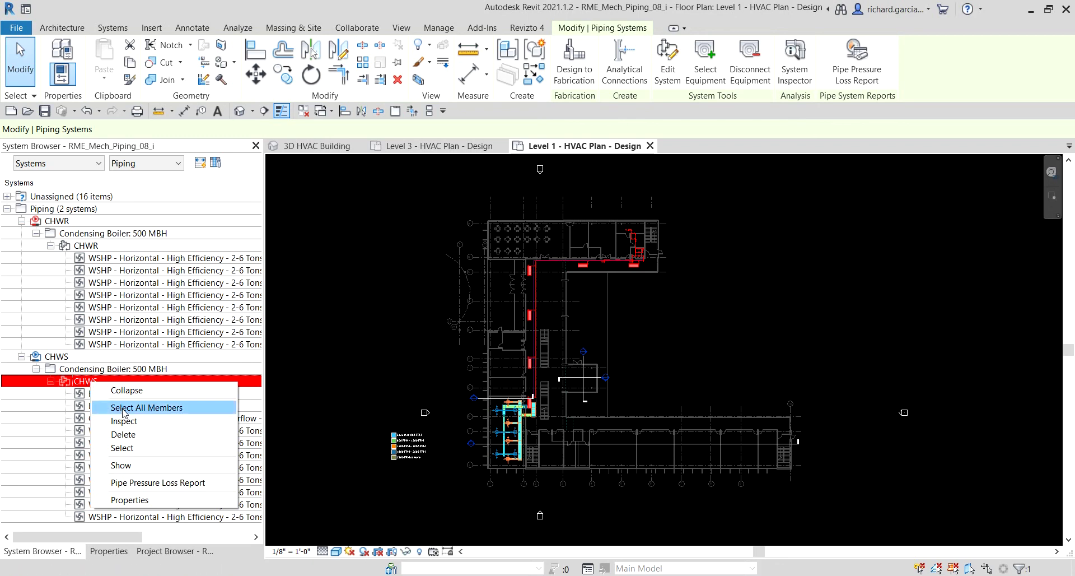
pyautogui.click(129, 468)
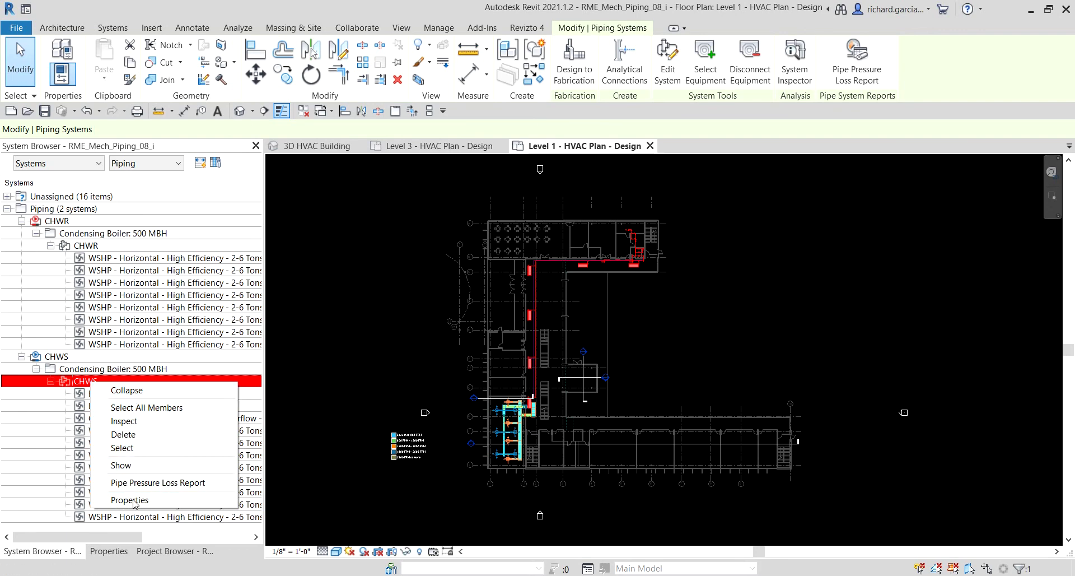
pyautogui.click(140, 408)
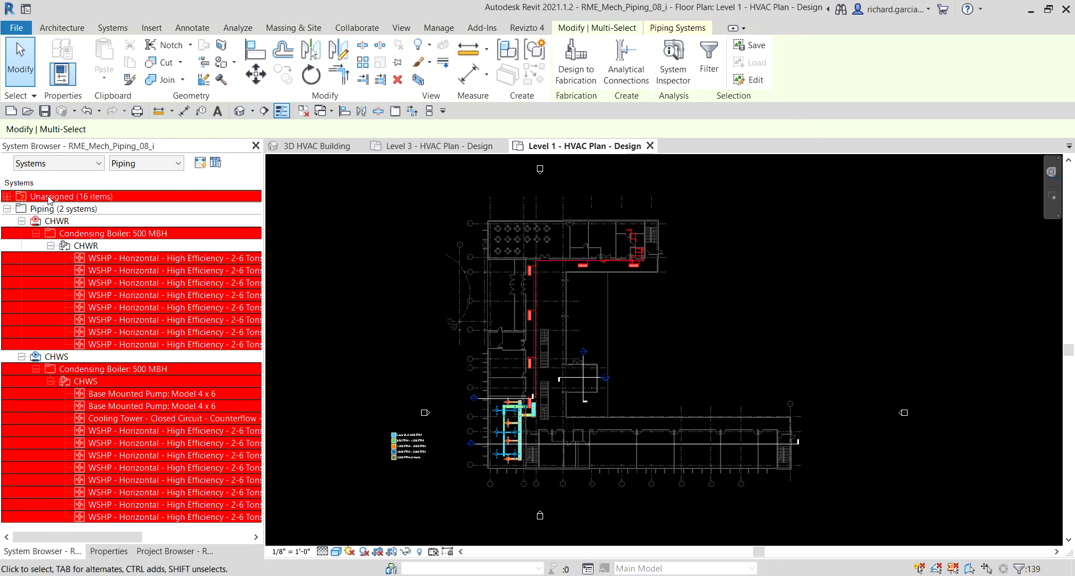
# Show the CHWS pipe network in other views until the 3D HVAC Building view opens, and clear the selection.
pyautogui.click(65, 199)
pyautogui.click(94, 382)
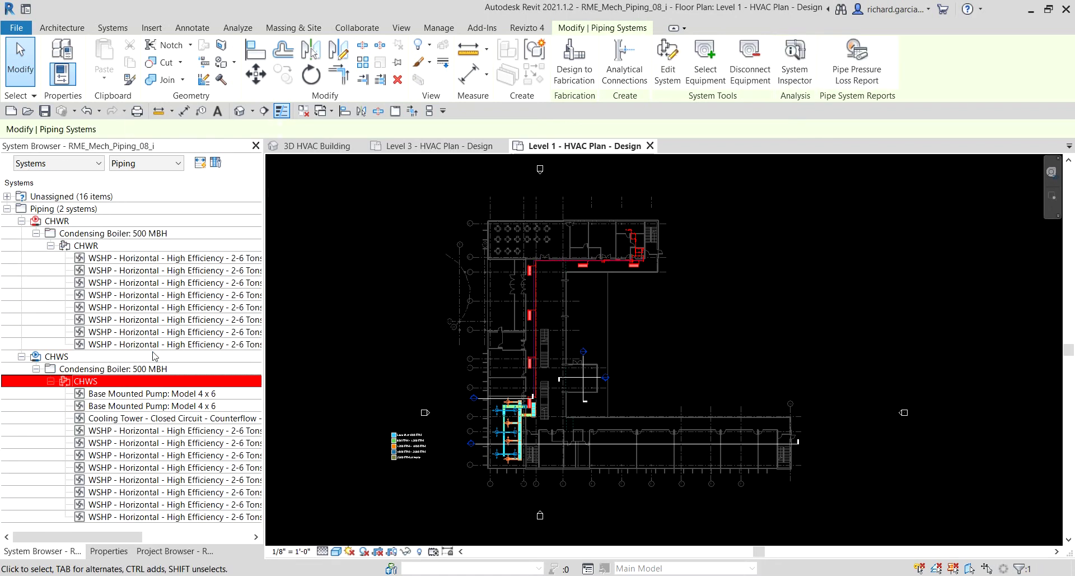
pyautogui.rightClick(94, 383)
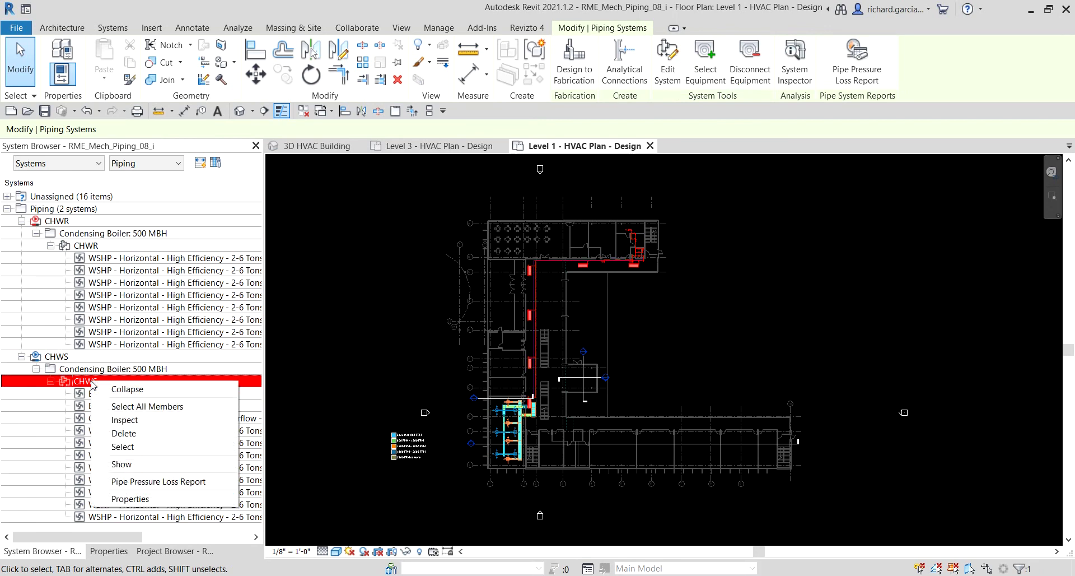
pyautogui.click(131, 468)
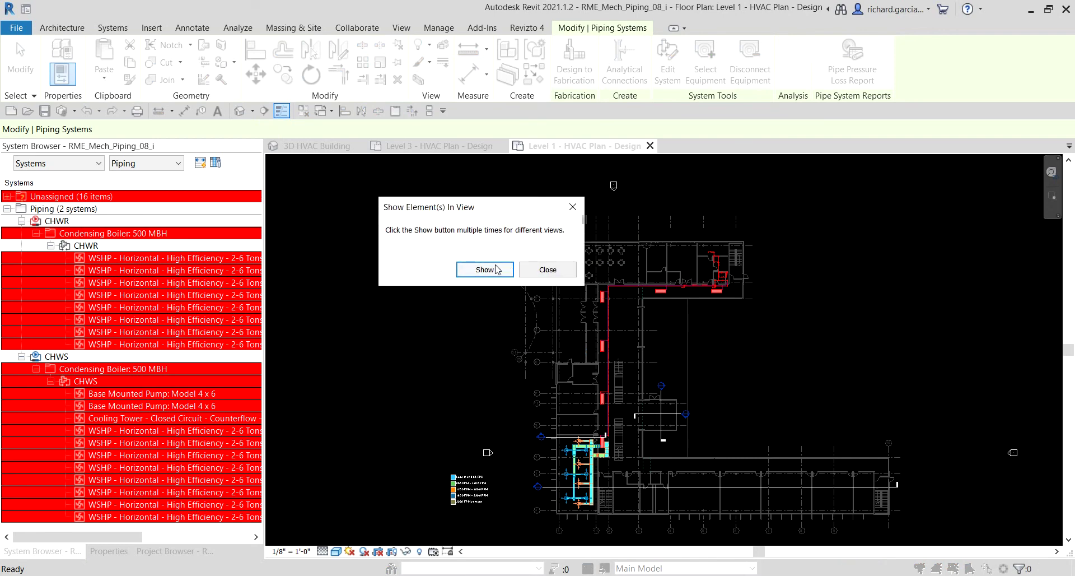
pyautogui.click(480, 275)
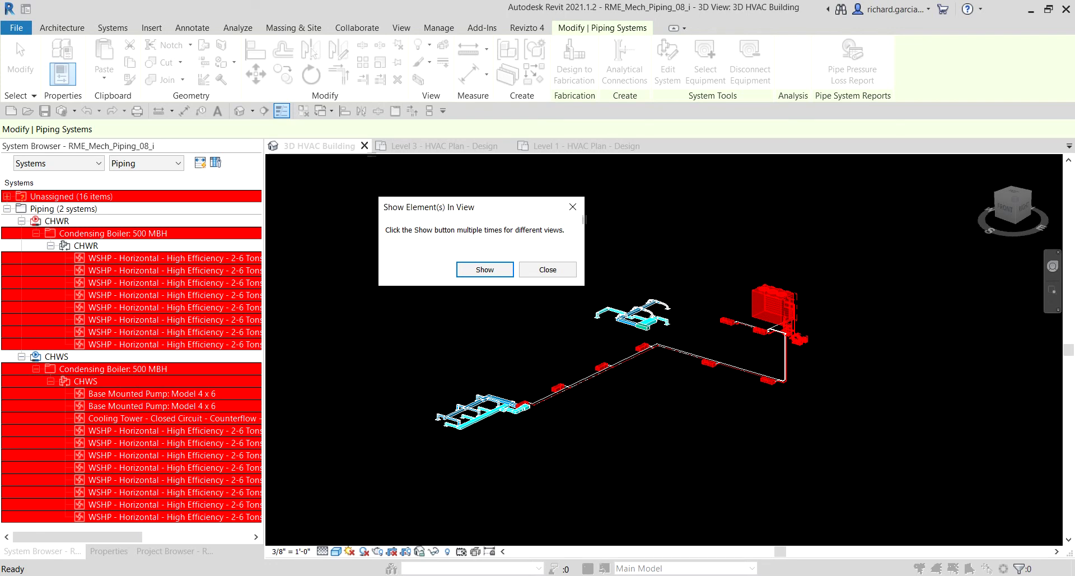
pyautogui.click(566, 268)
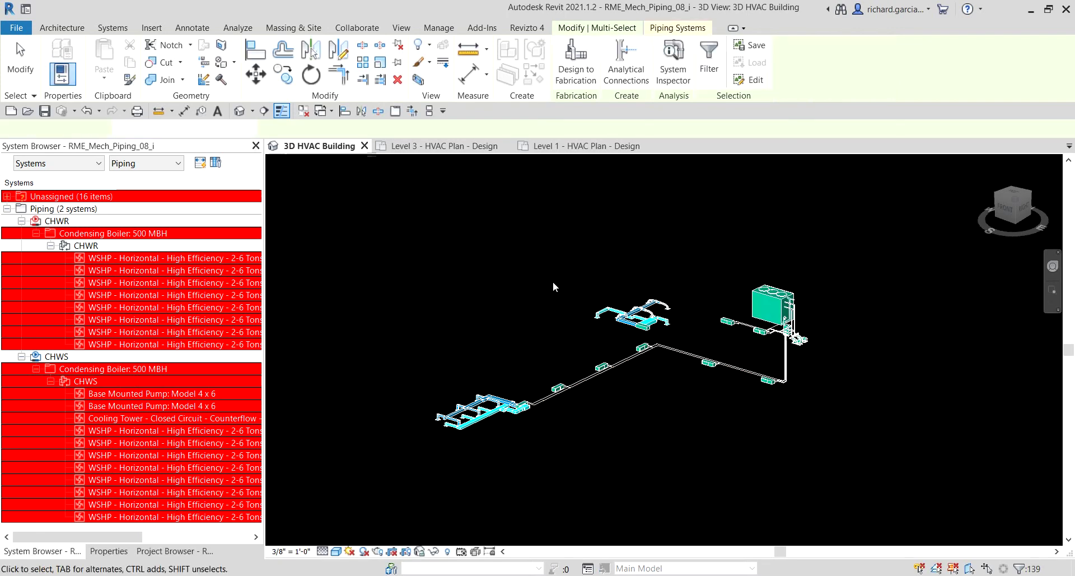
pyautogui.press('Escape')
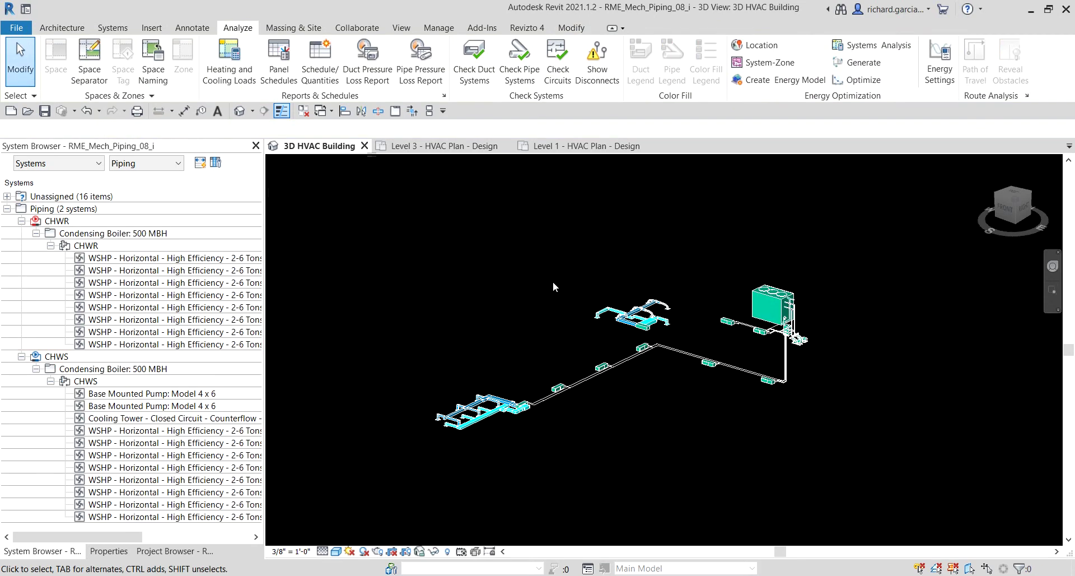